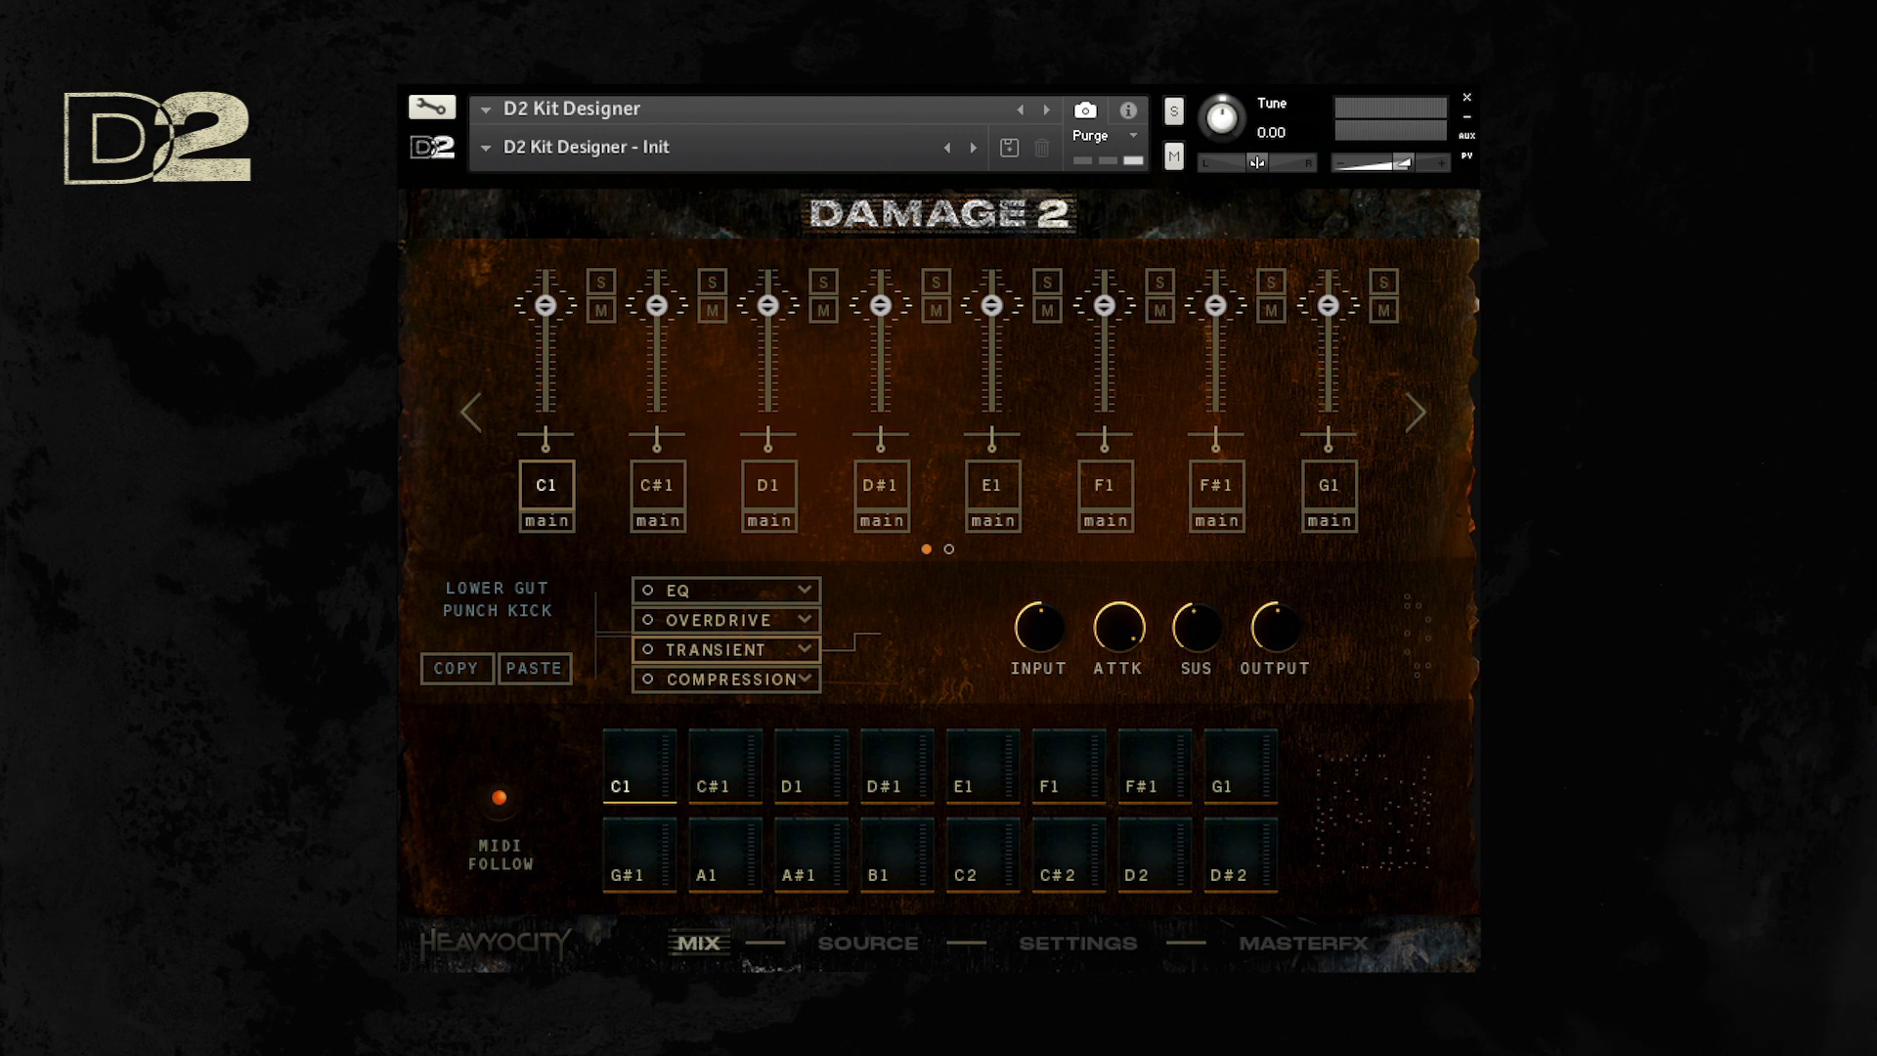
Step: Filter the Hybrid source sounds to Damage Hits and audition Atomic Cloud, Thunder Zap and Break the Mic
click(865, 939)
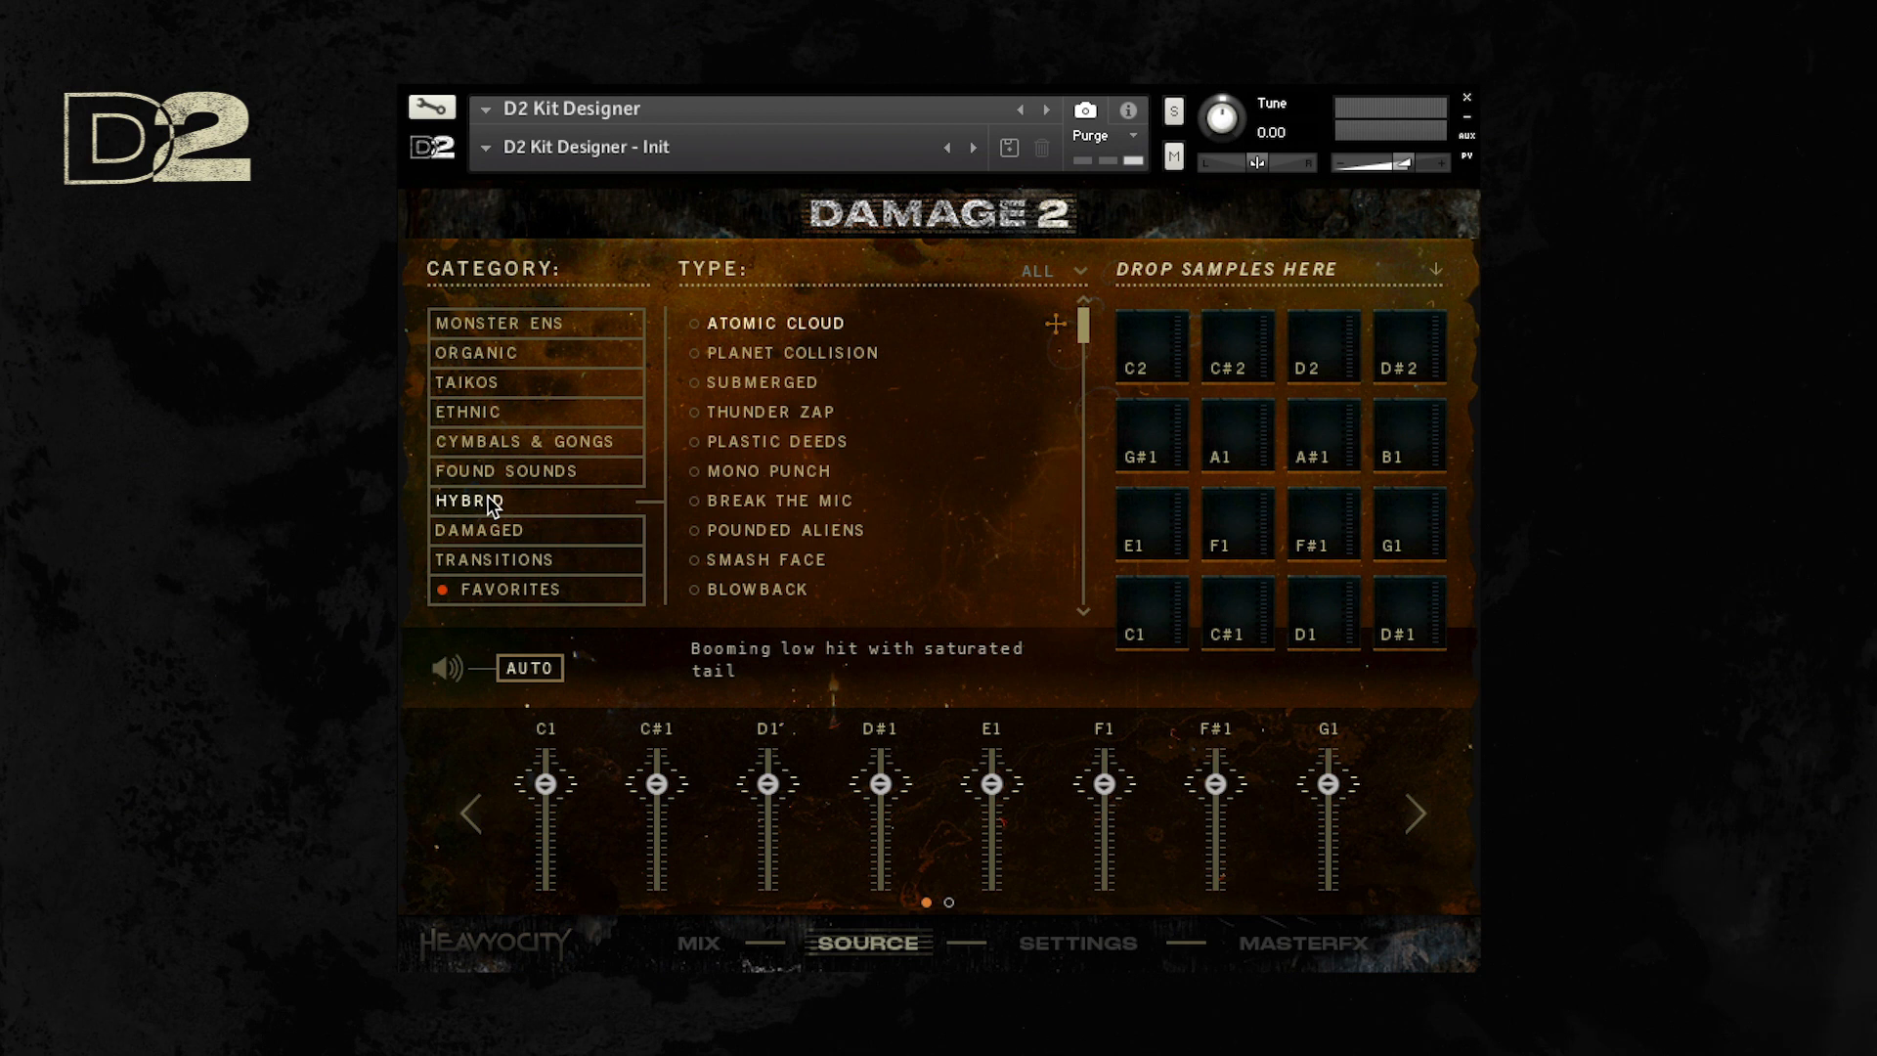
click(1044, 272)
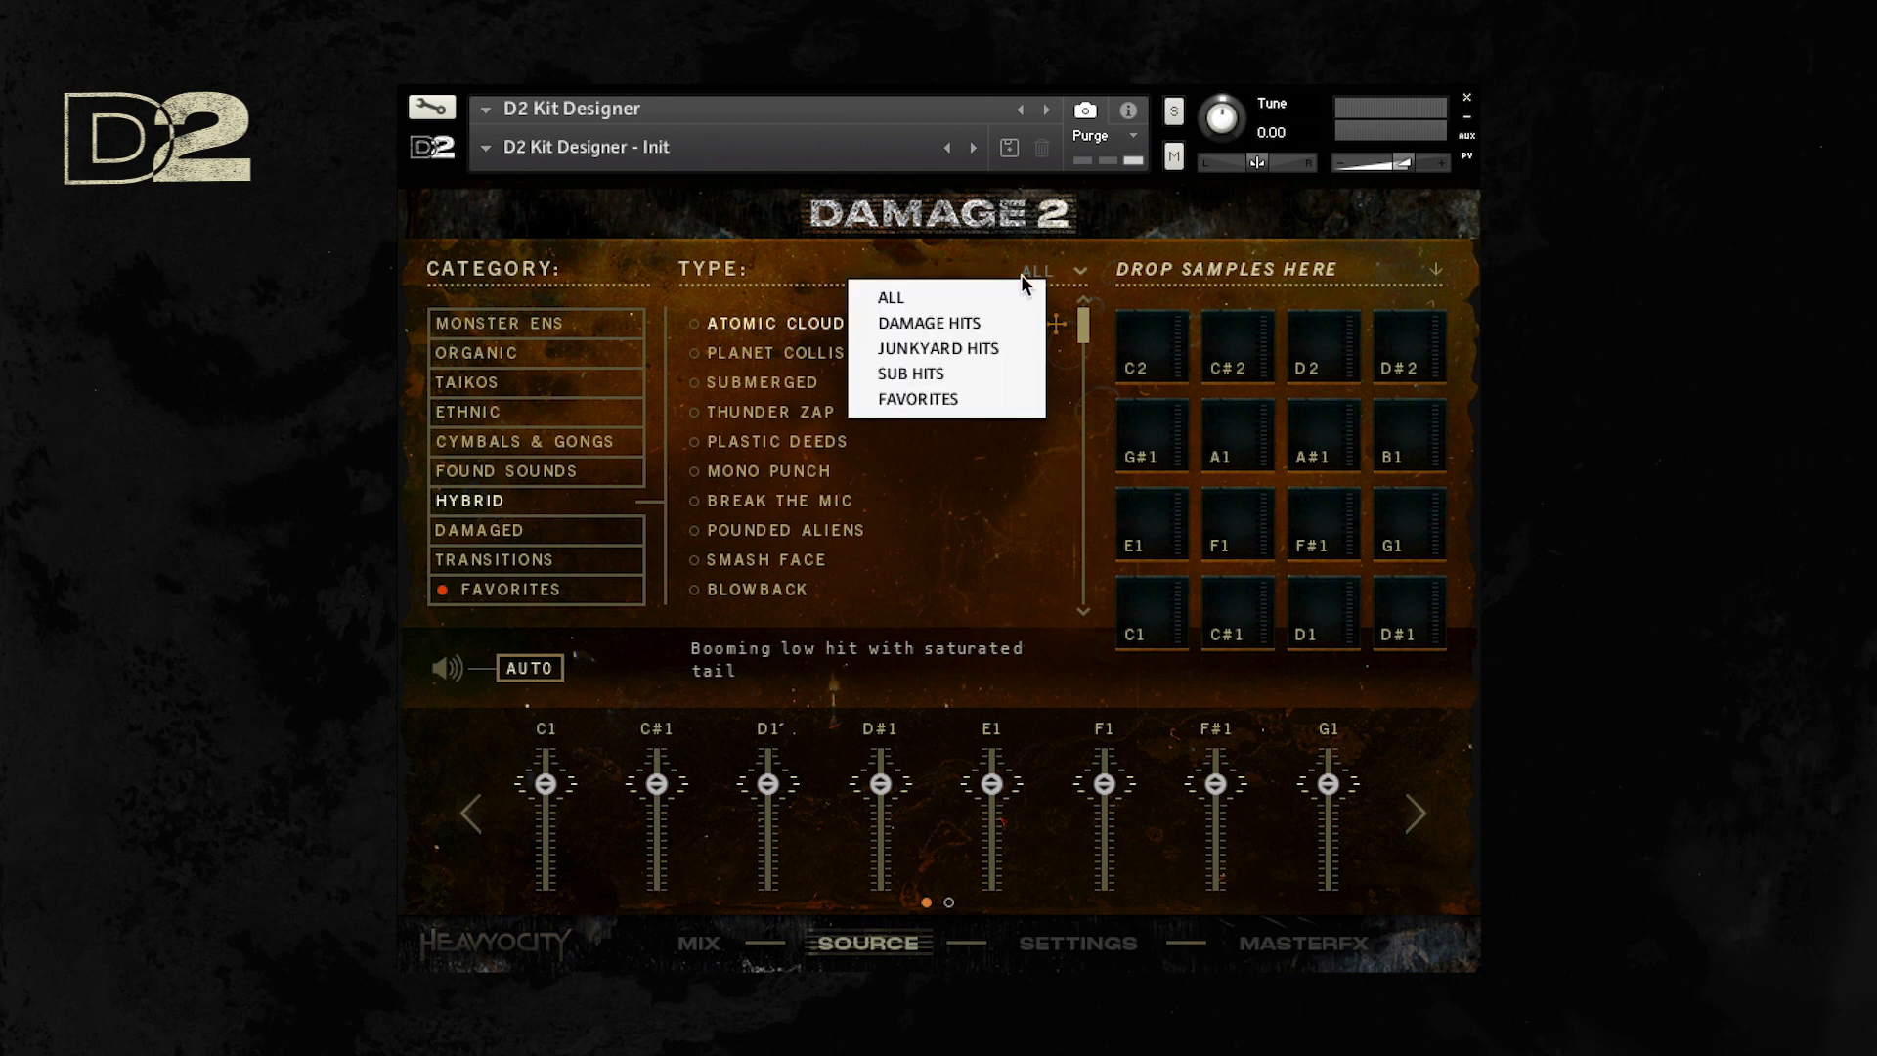
click(990, 318)
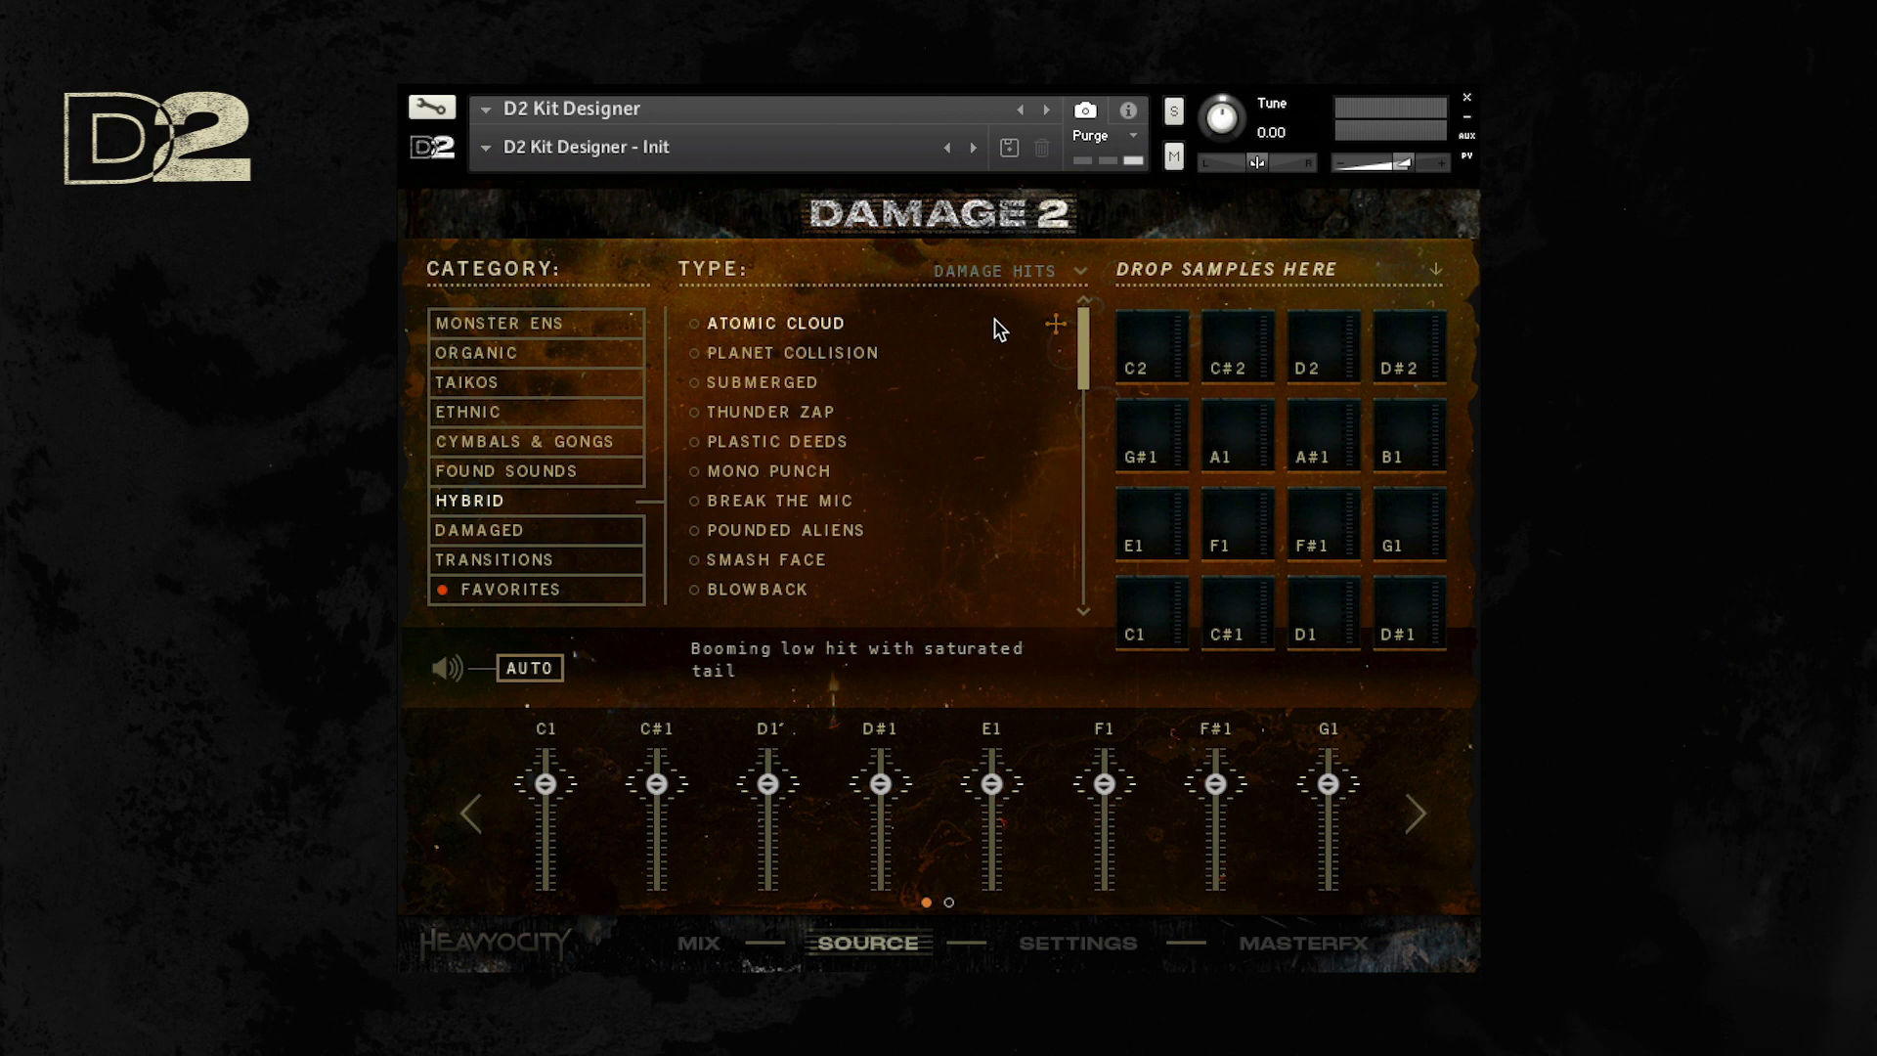
click(797, 328)
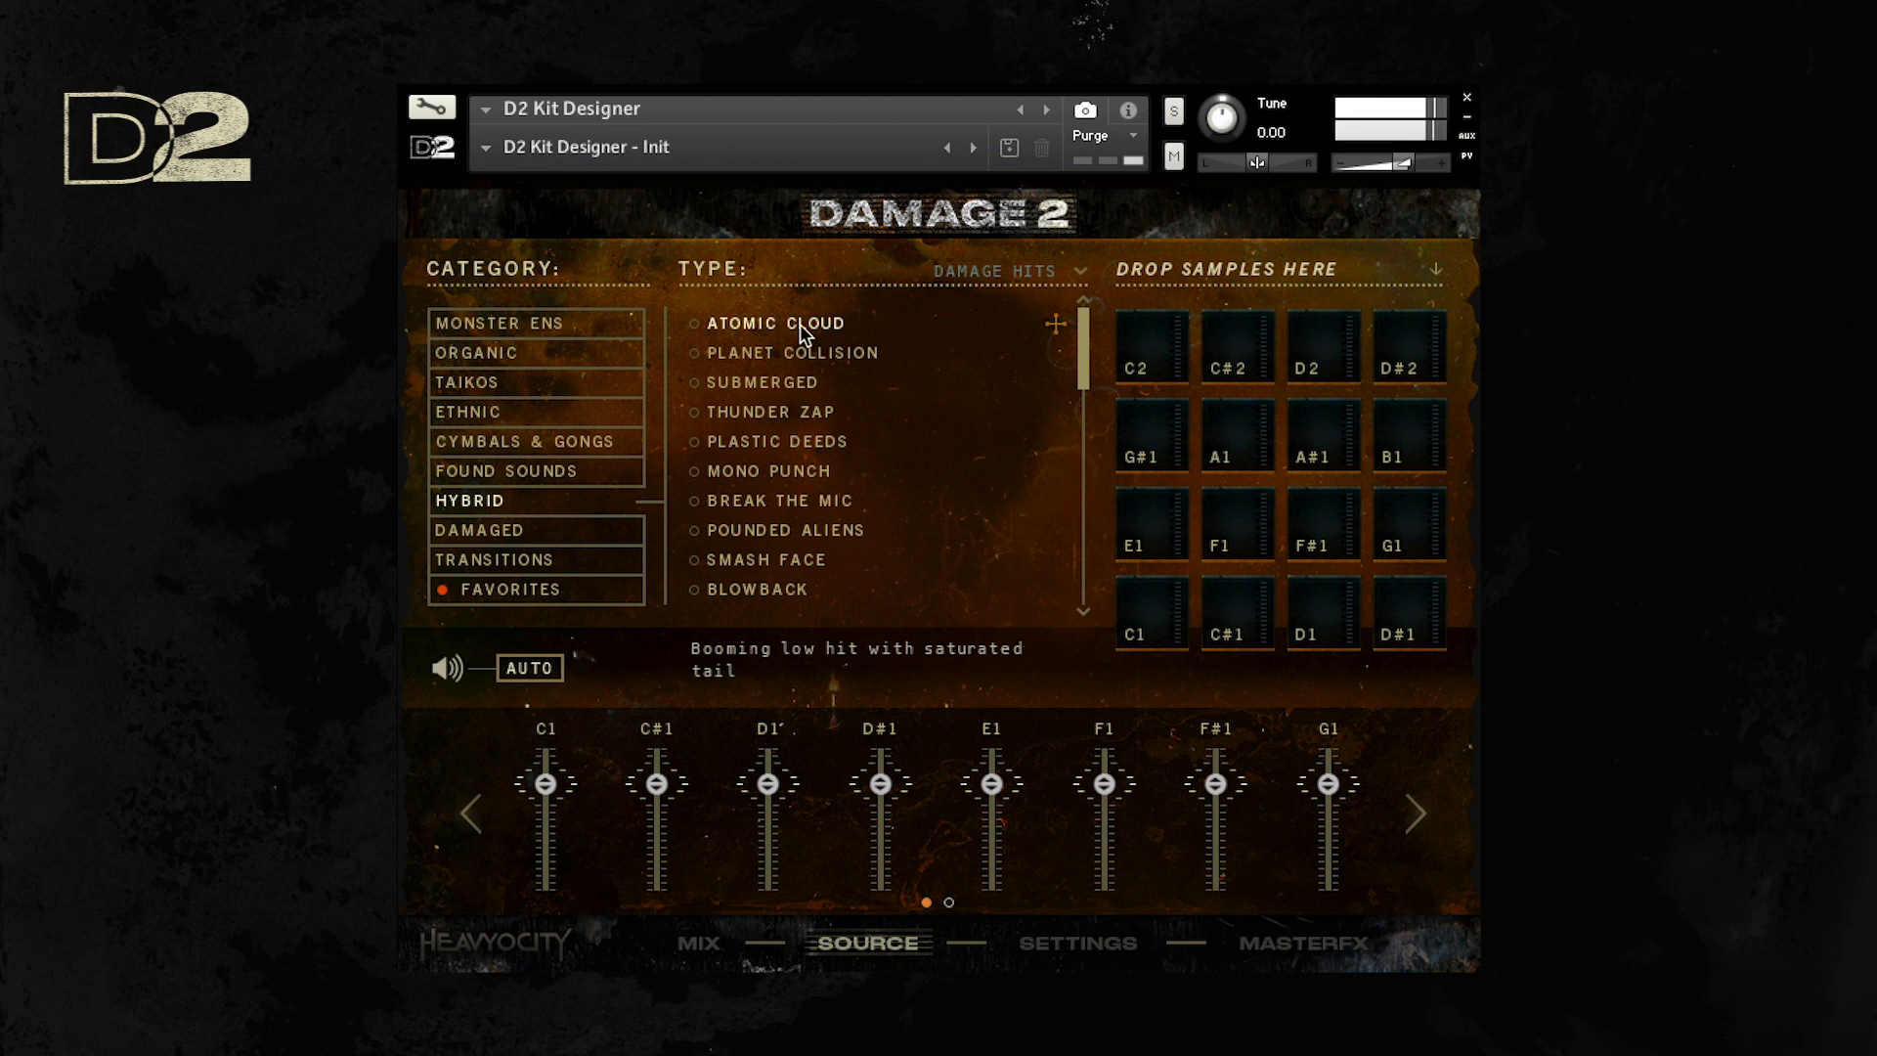
click(812, 413)
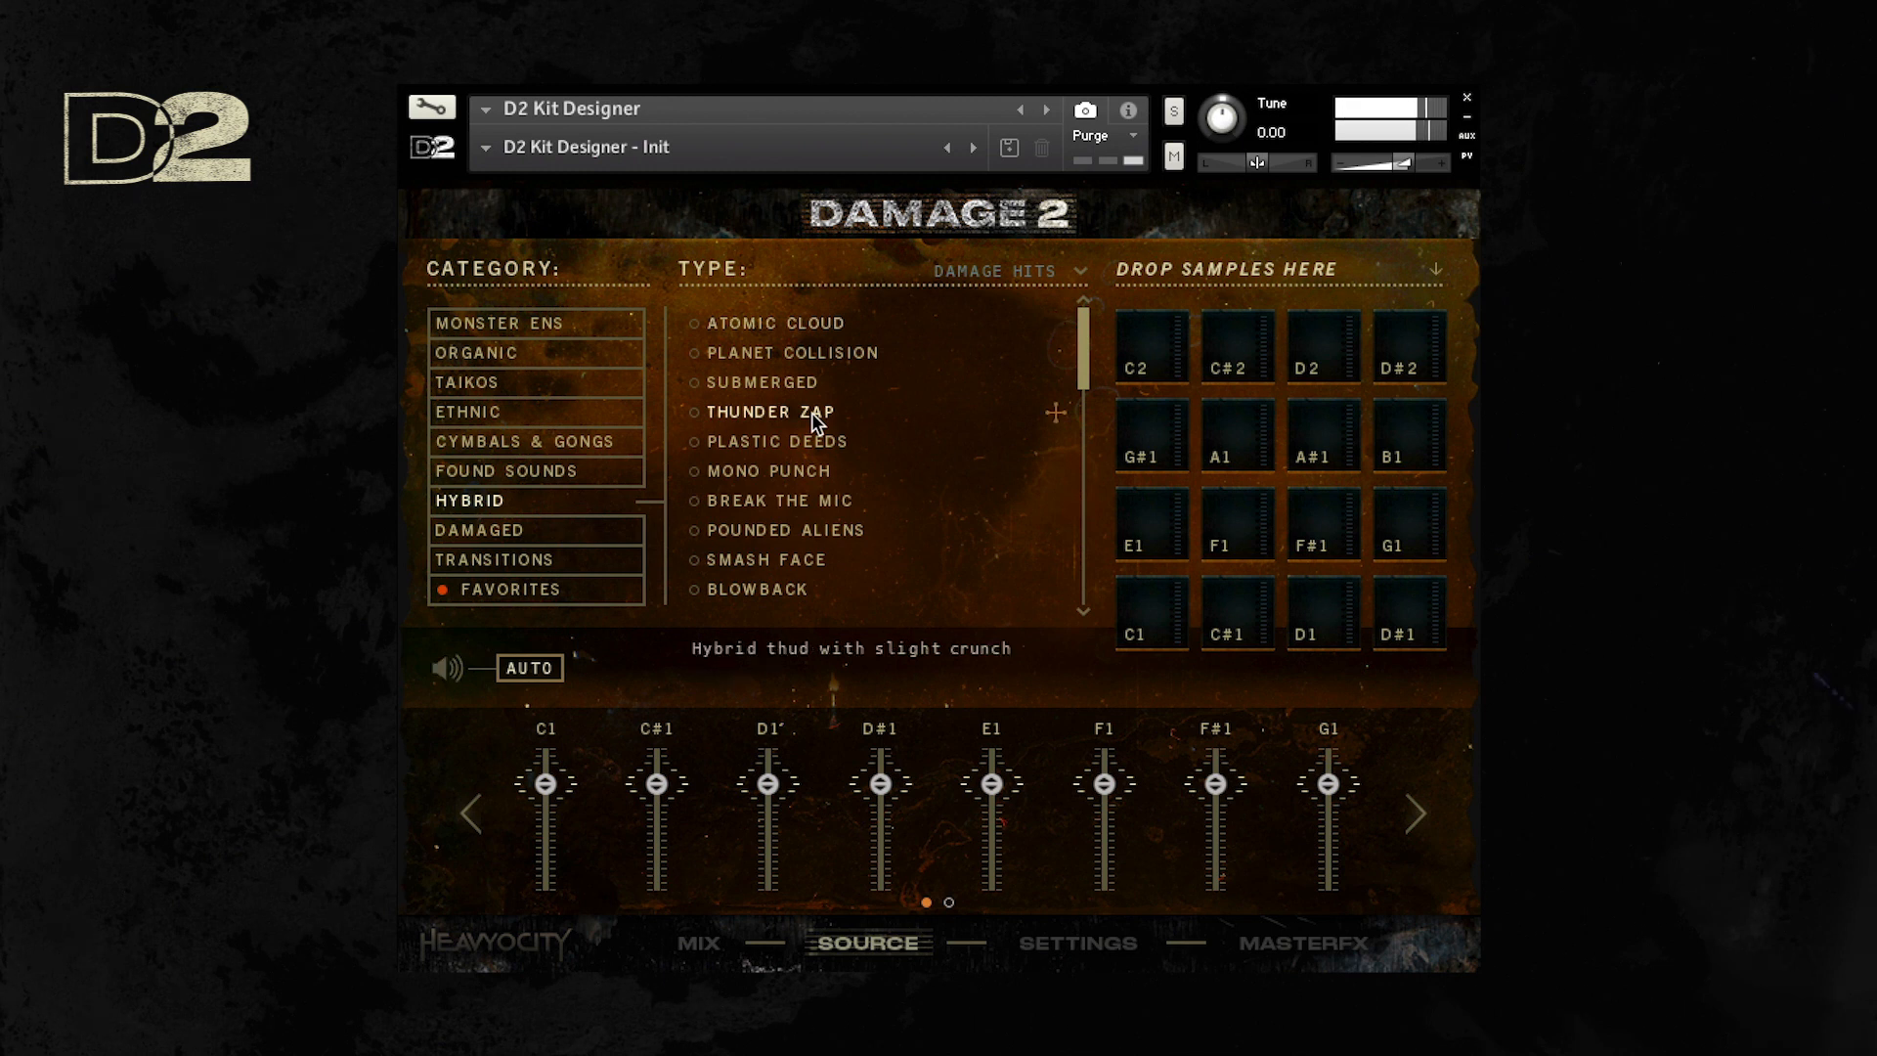
click(840, 501)
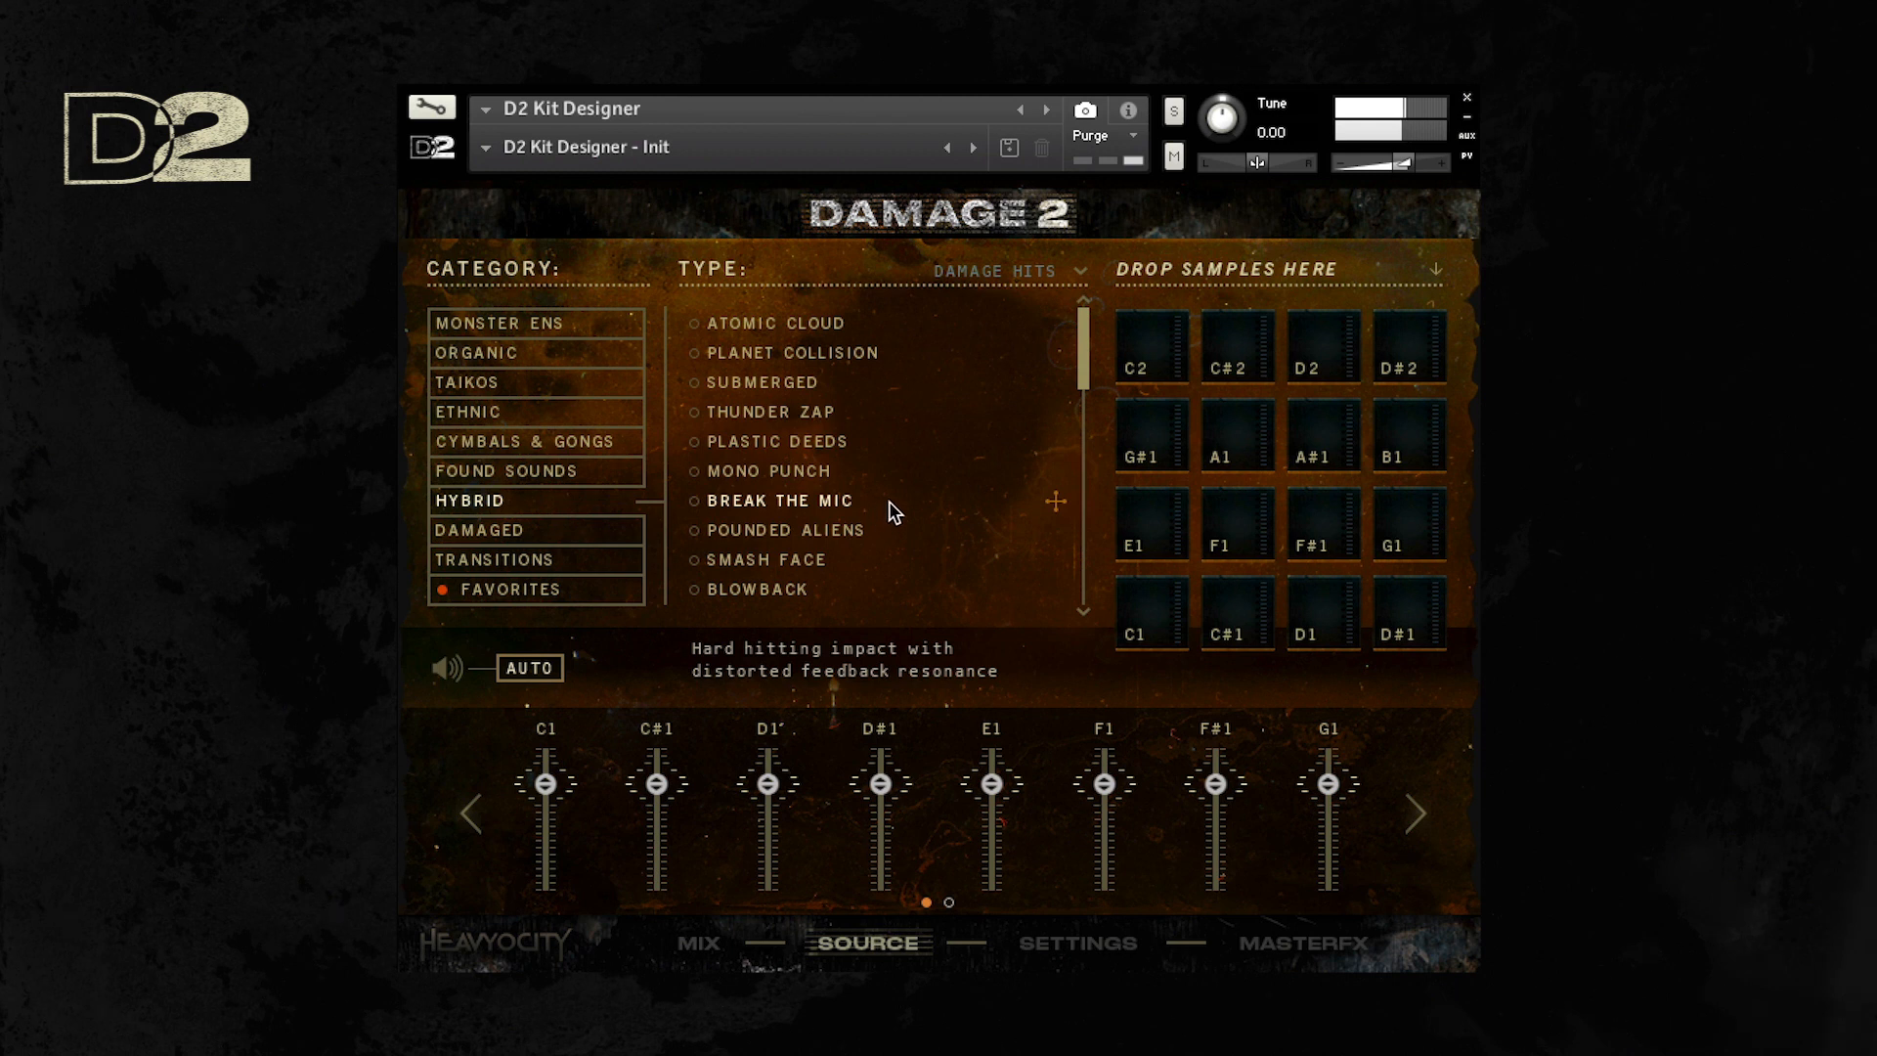
Step: Filter the Hybrid sounds to Junkyard Hits and audition Abrupt Wood Slam, Super Slam Debris, Metallic Crash Large and Hollow Metalic
click(1030, 270)
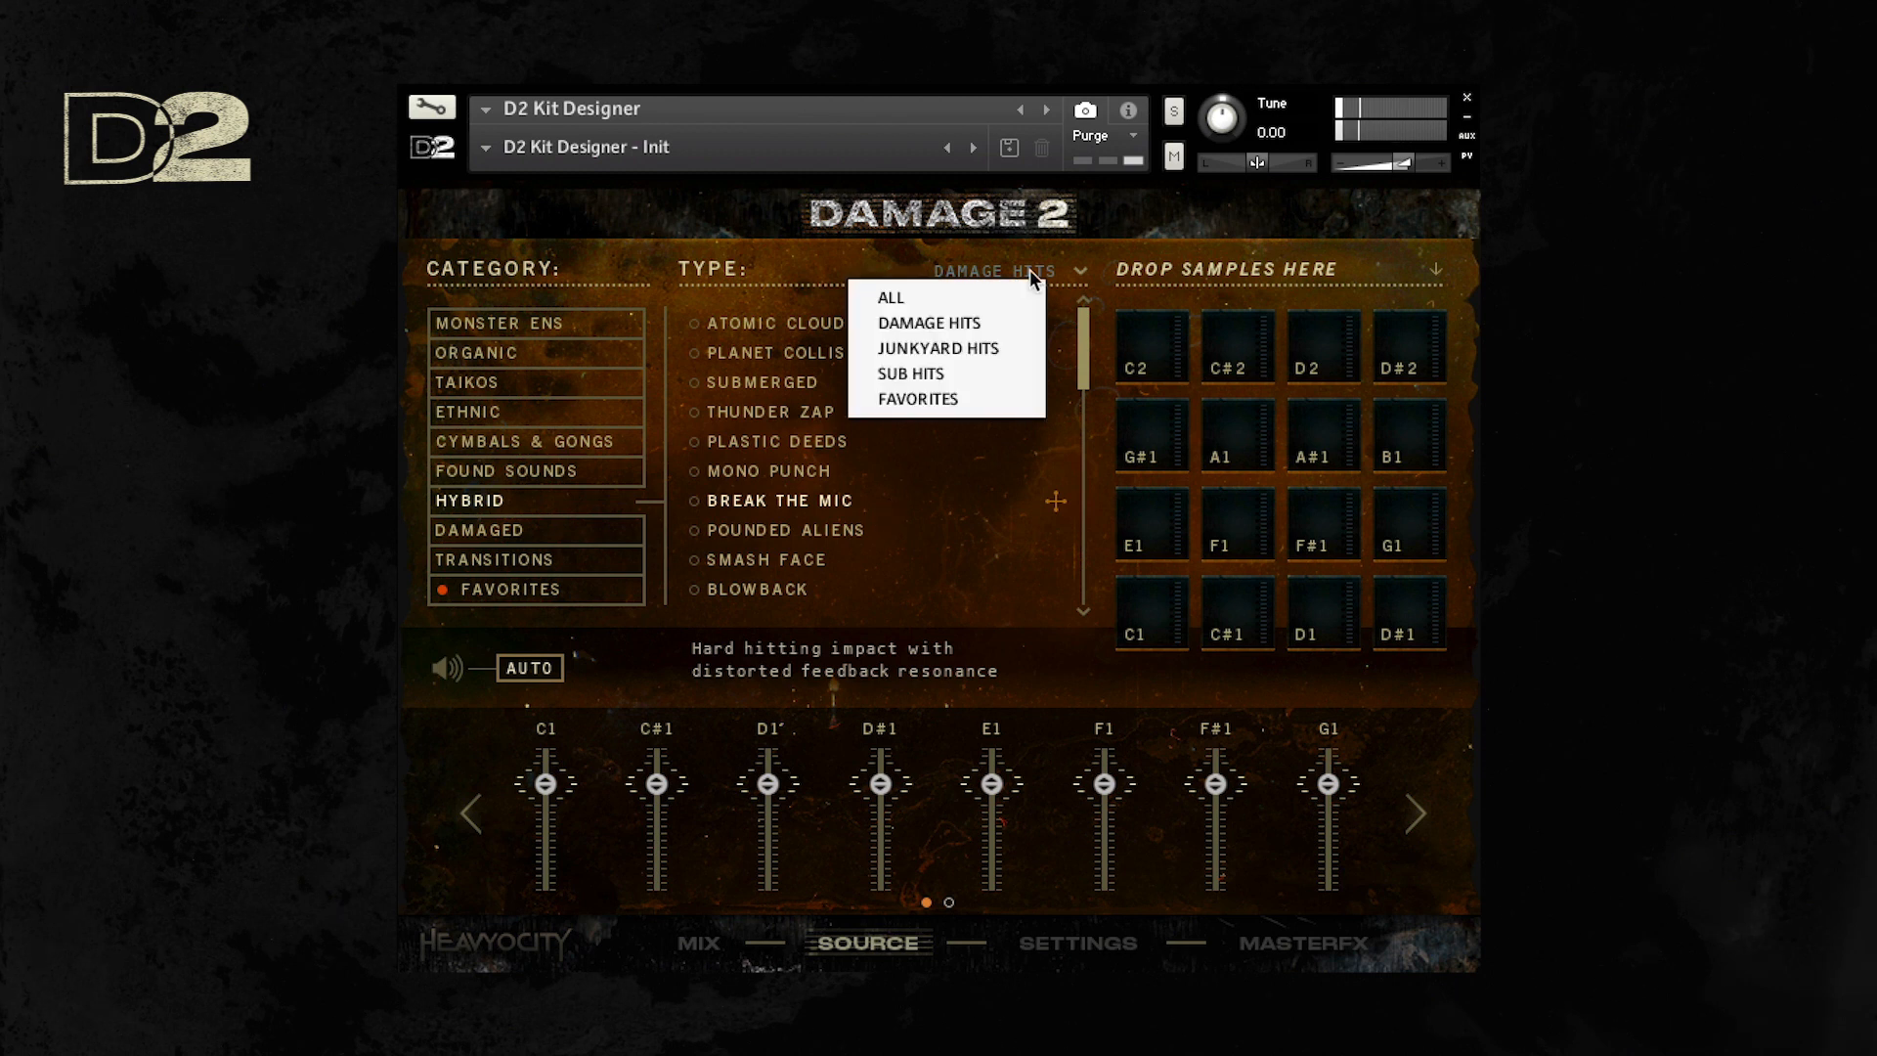
click(1001, 348)
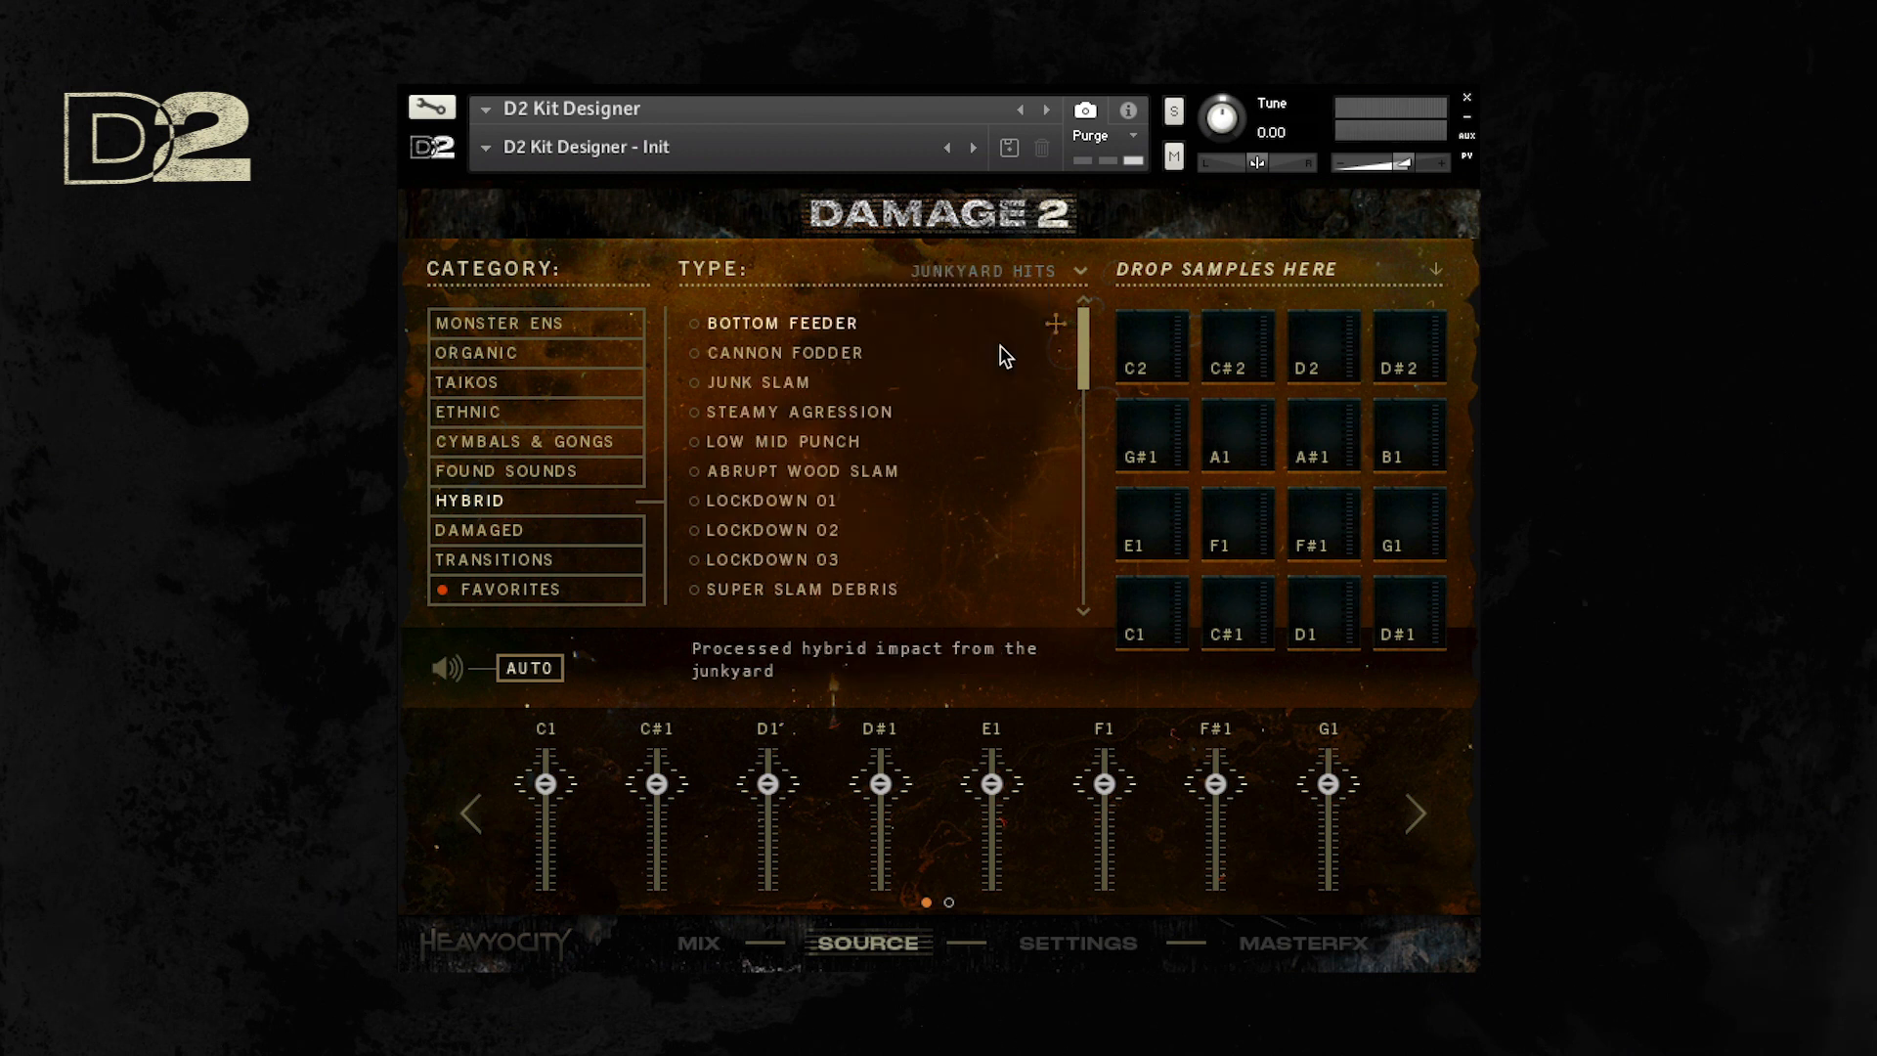
click(855, 471)
click(876, 589)
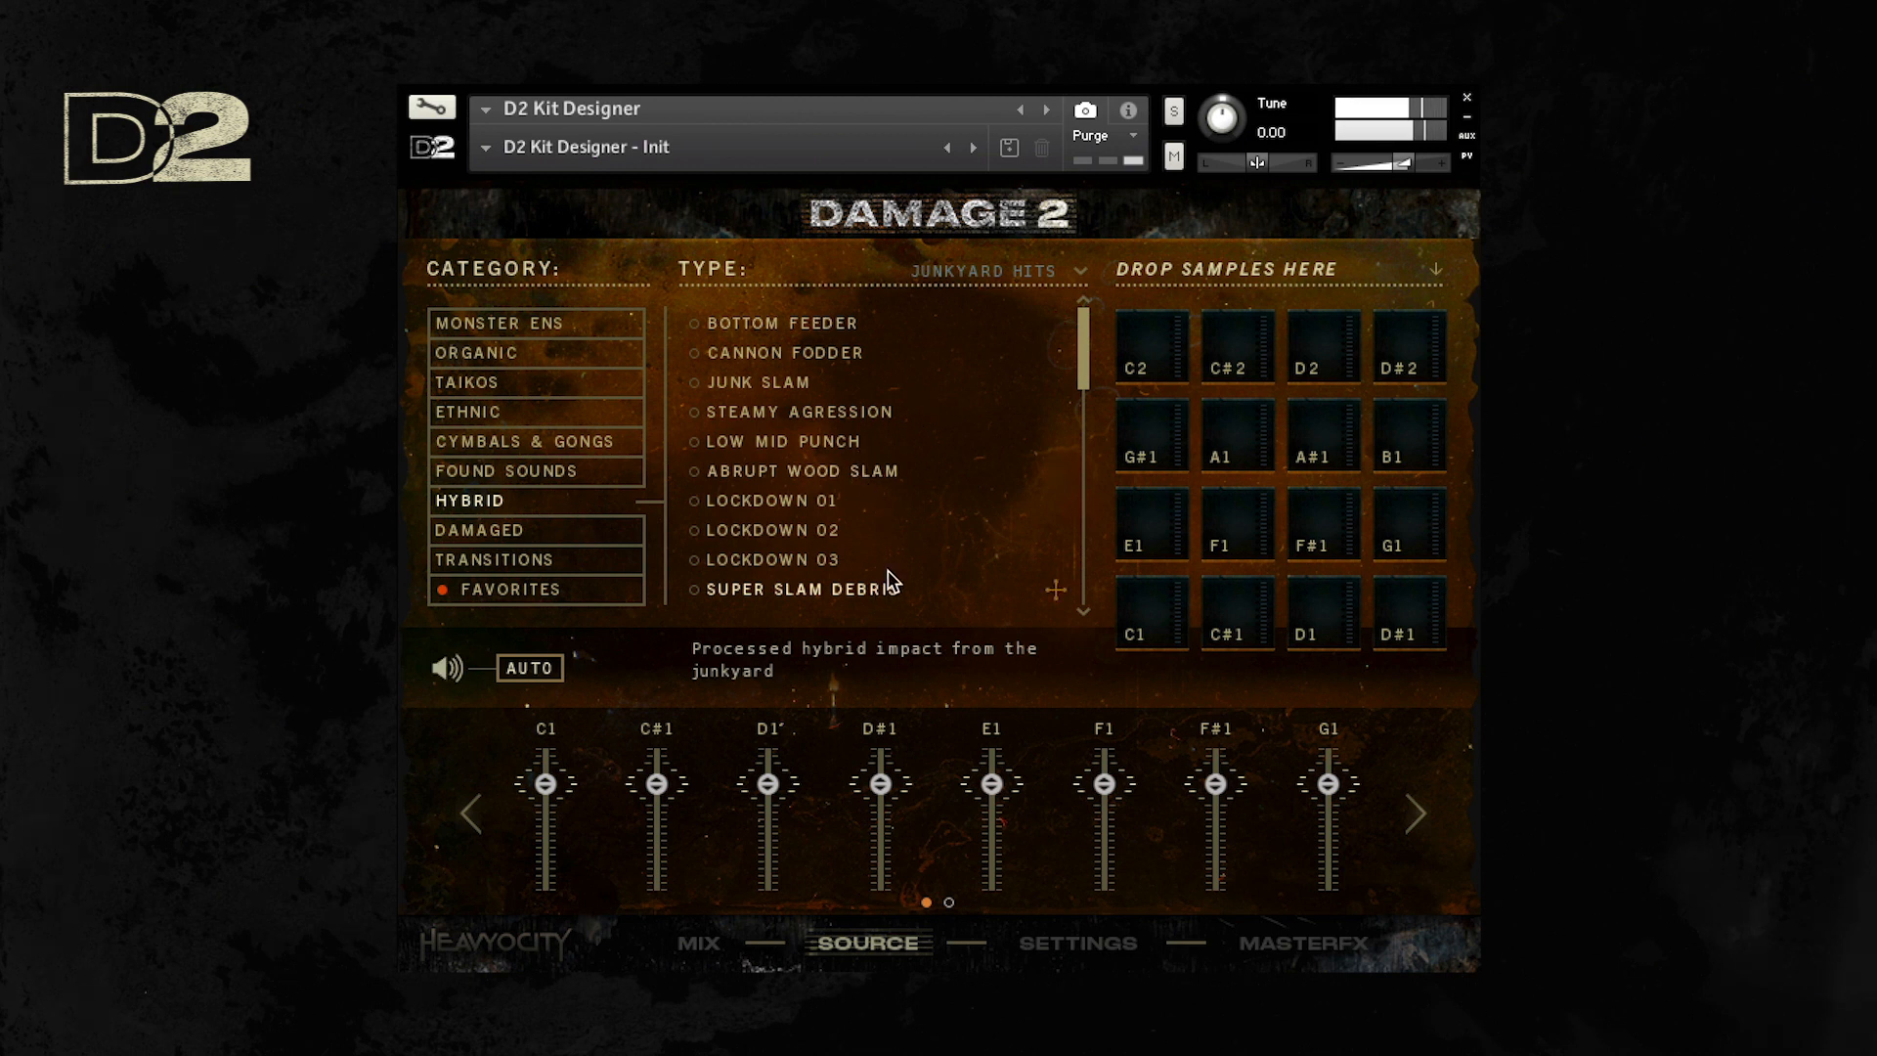
scroll(1071, 383, down, 3)
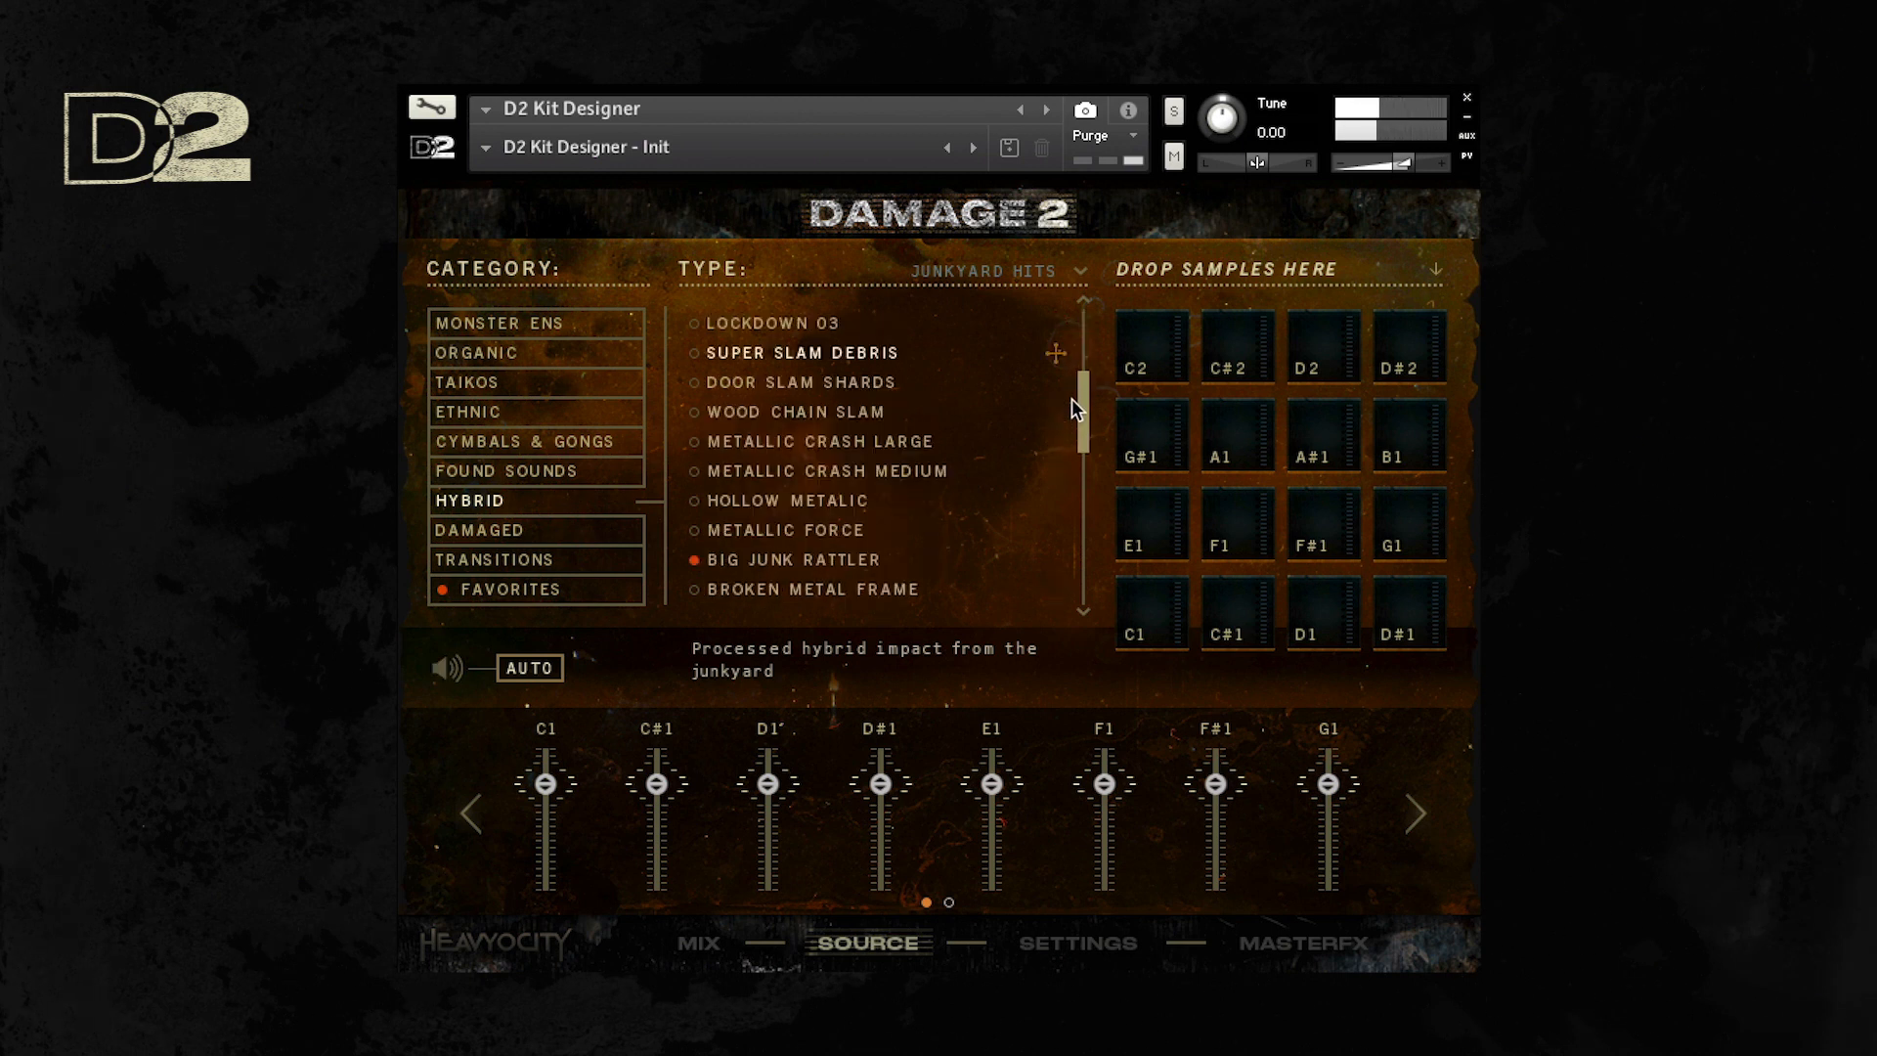
click(920, 442)
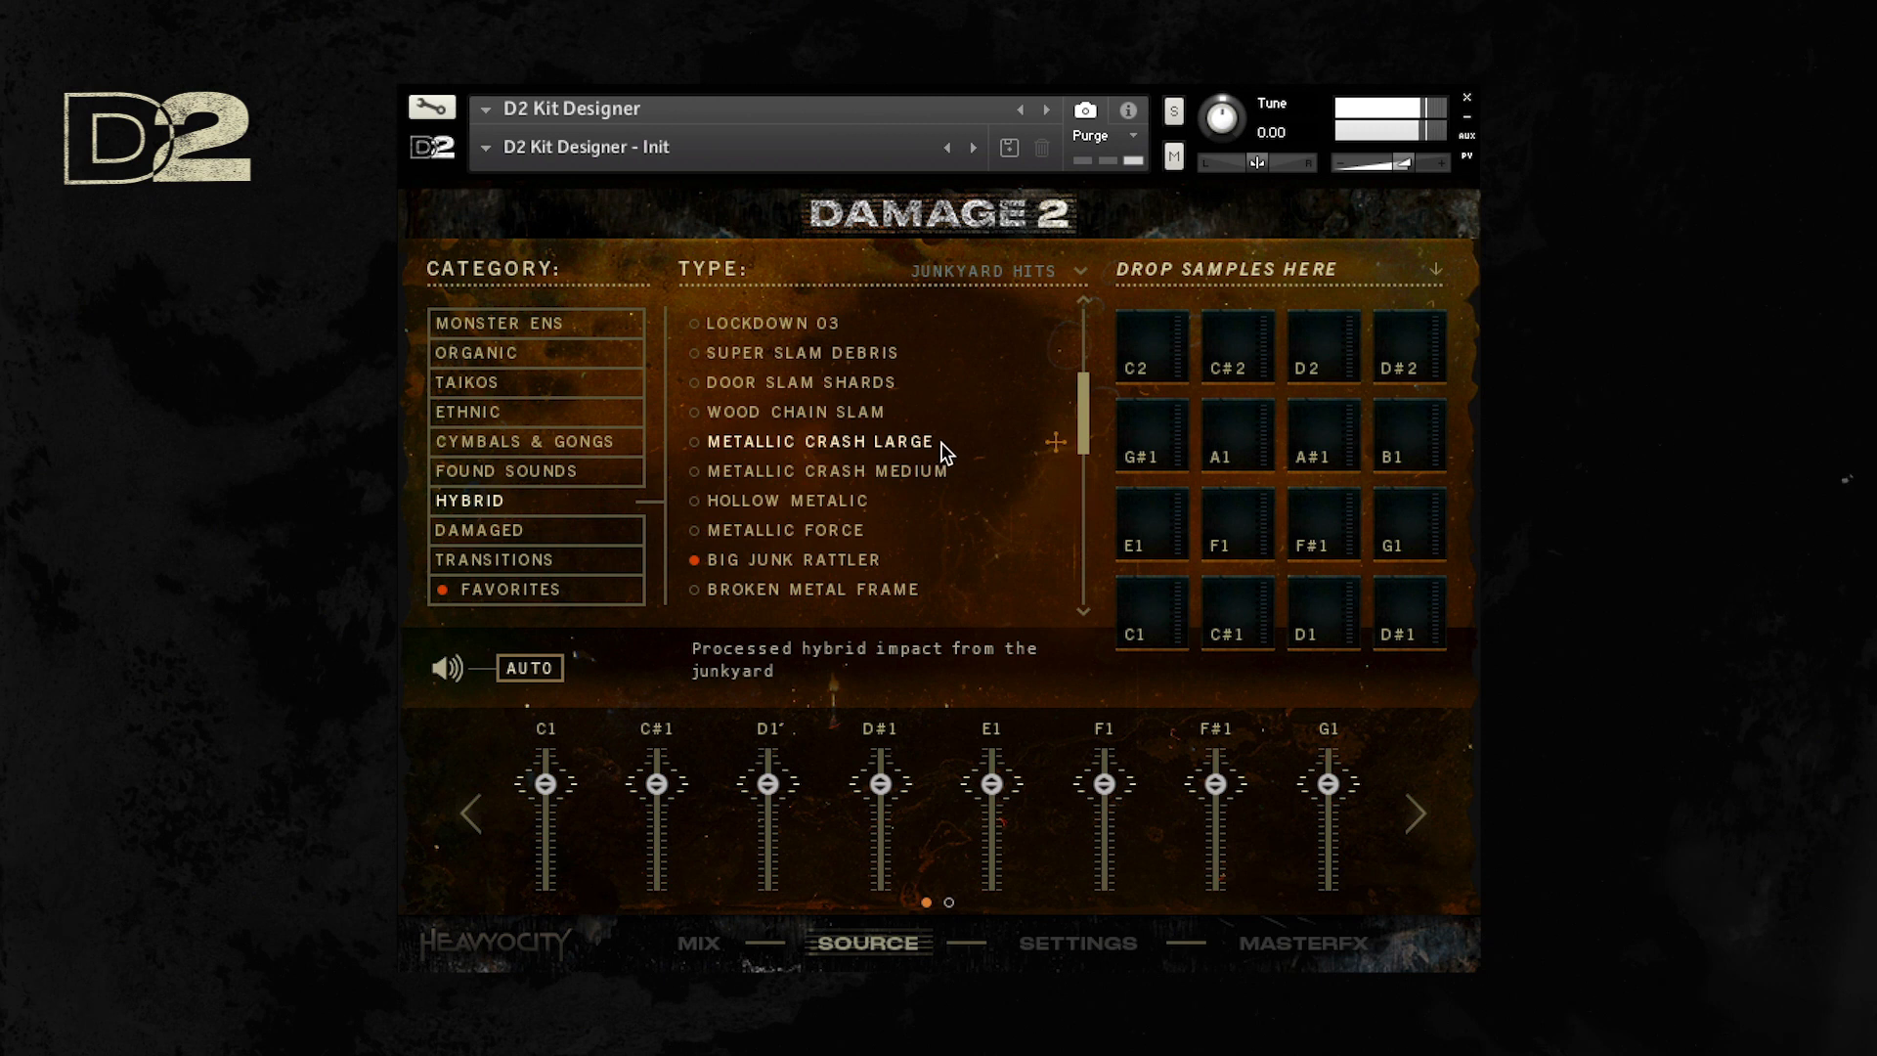
click(853, 502)
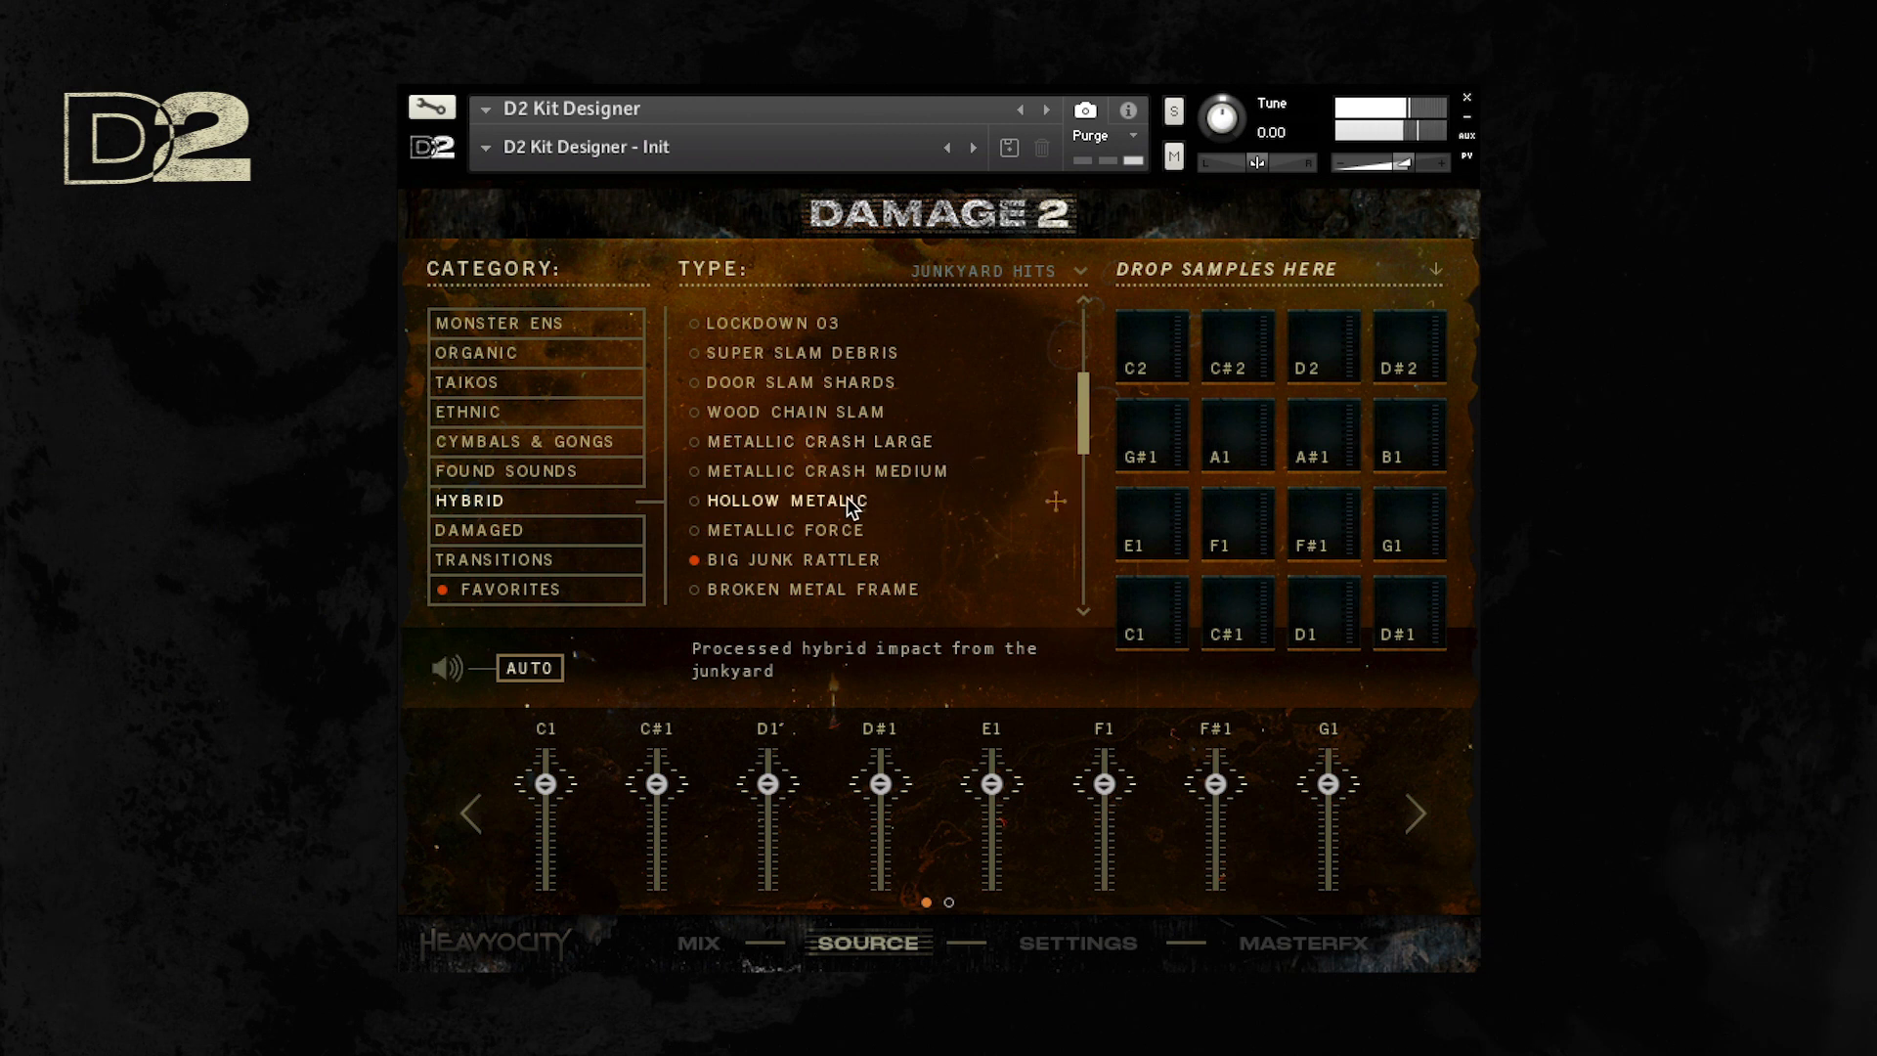
scroll(1063, 447, down, 1)
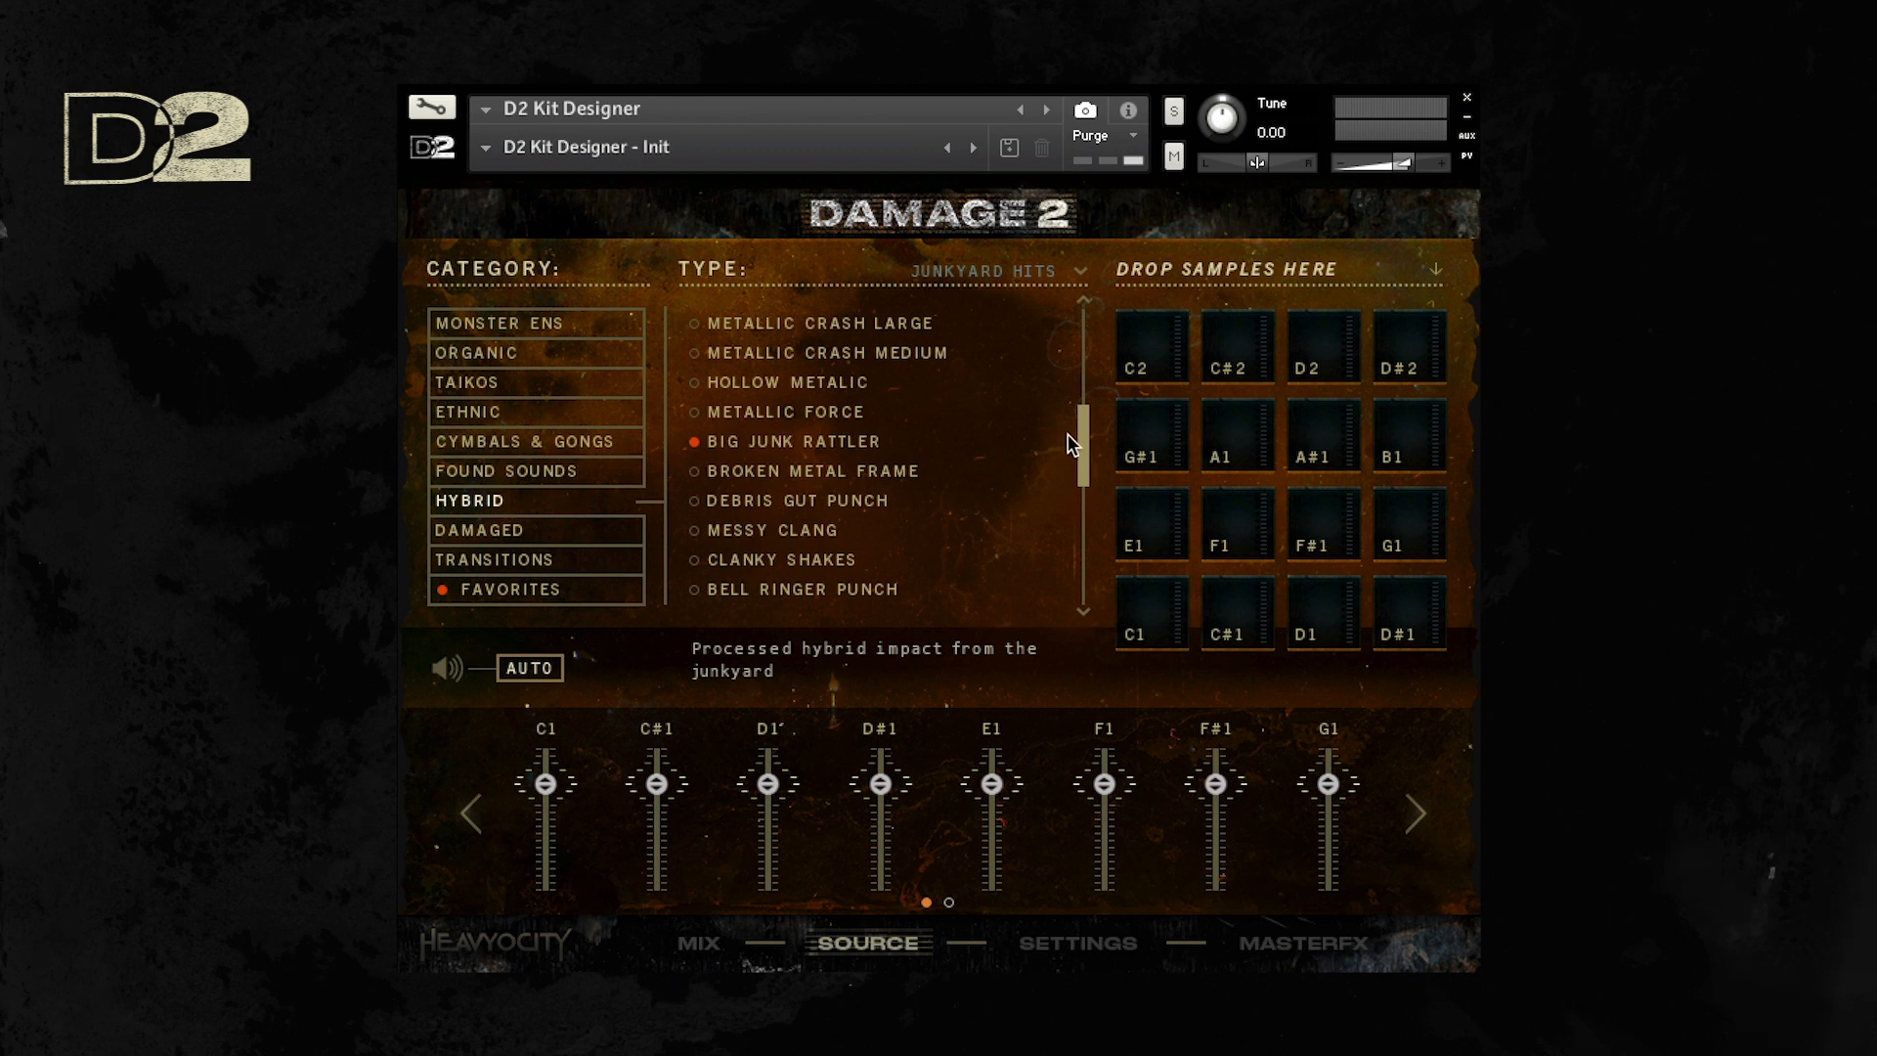
Step: Audition Hybrid Sub 01, 07 and 10 among the Sub Hits and mark Hybrid Sub 01 and 03 as favorites
click(1027, 268)
click(983, 367)
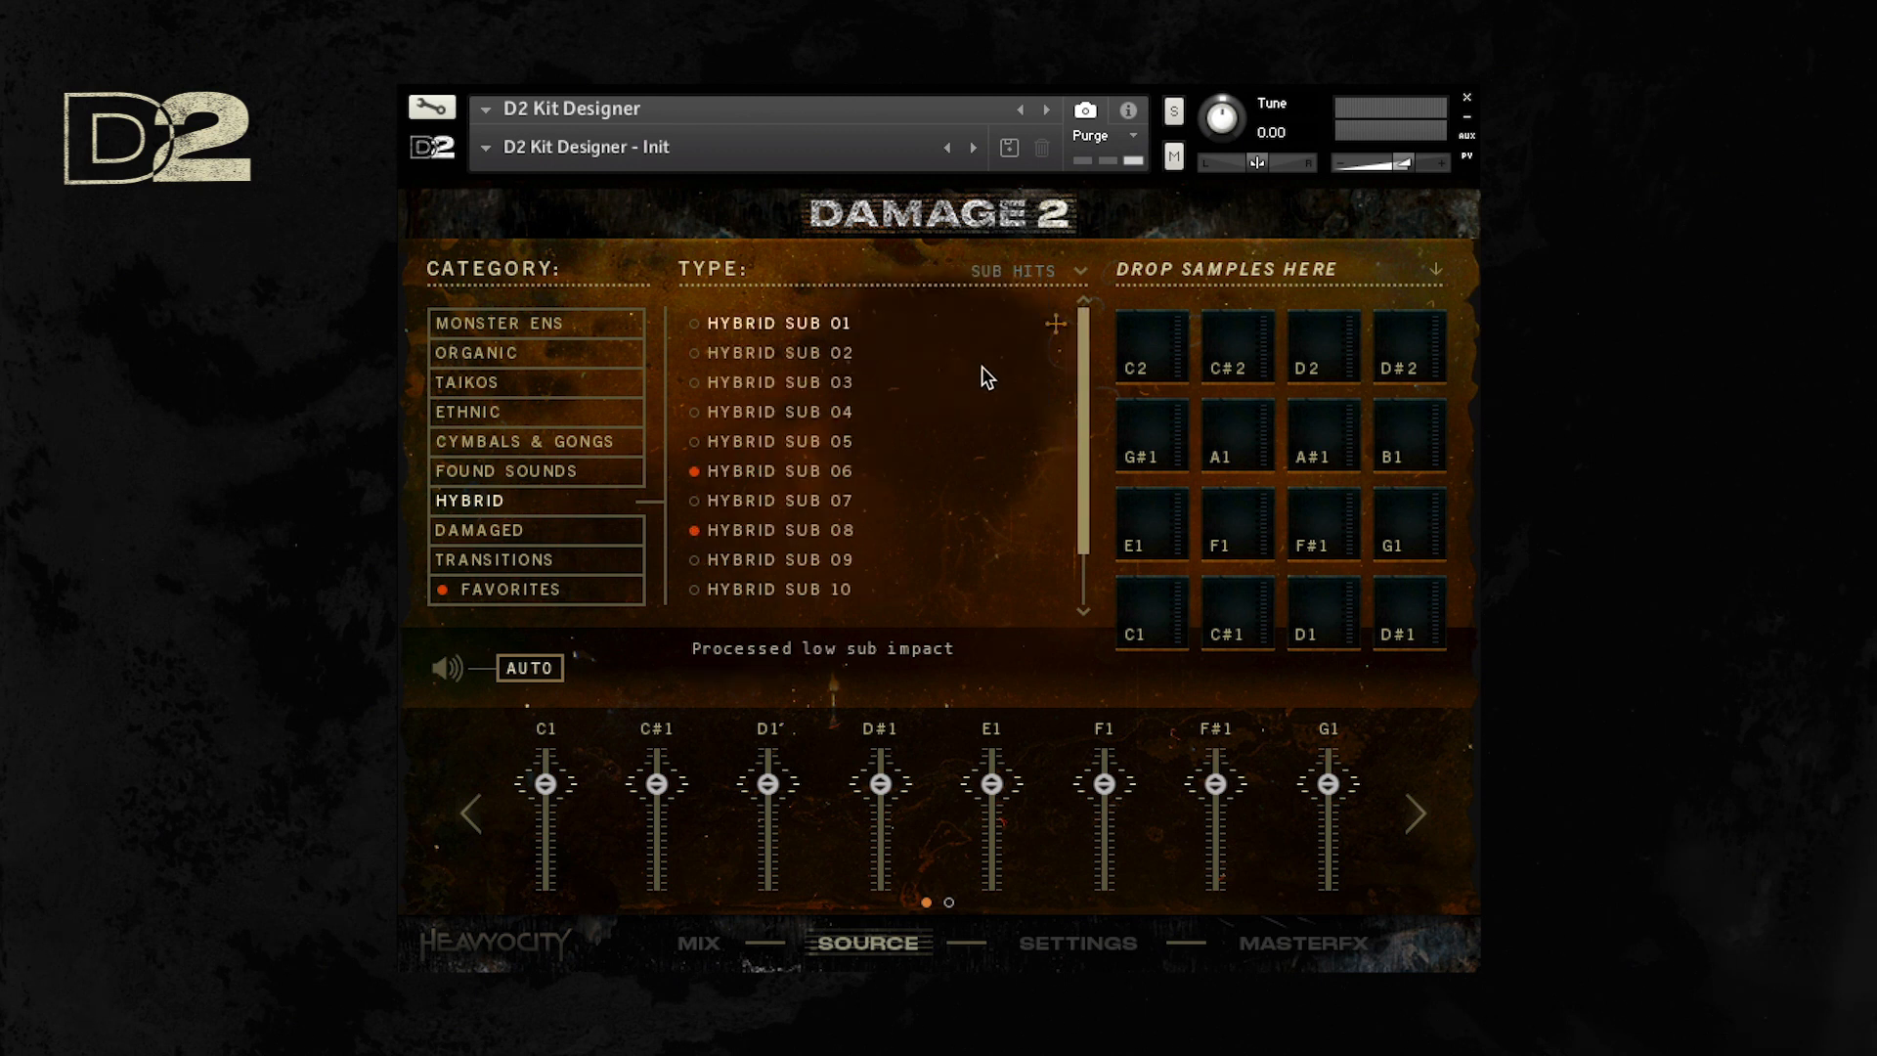
click(841, 324)
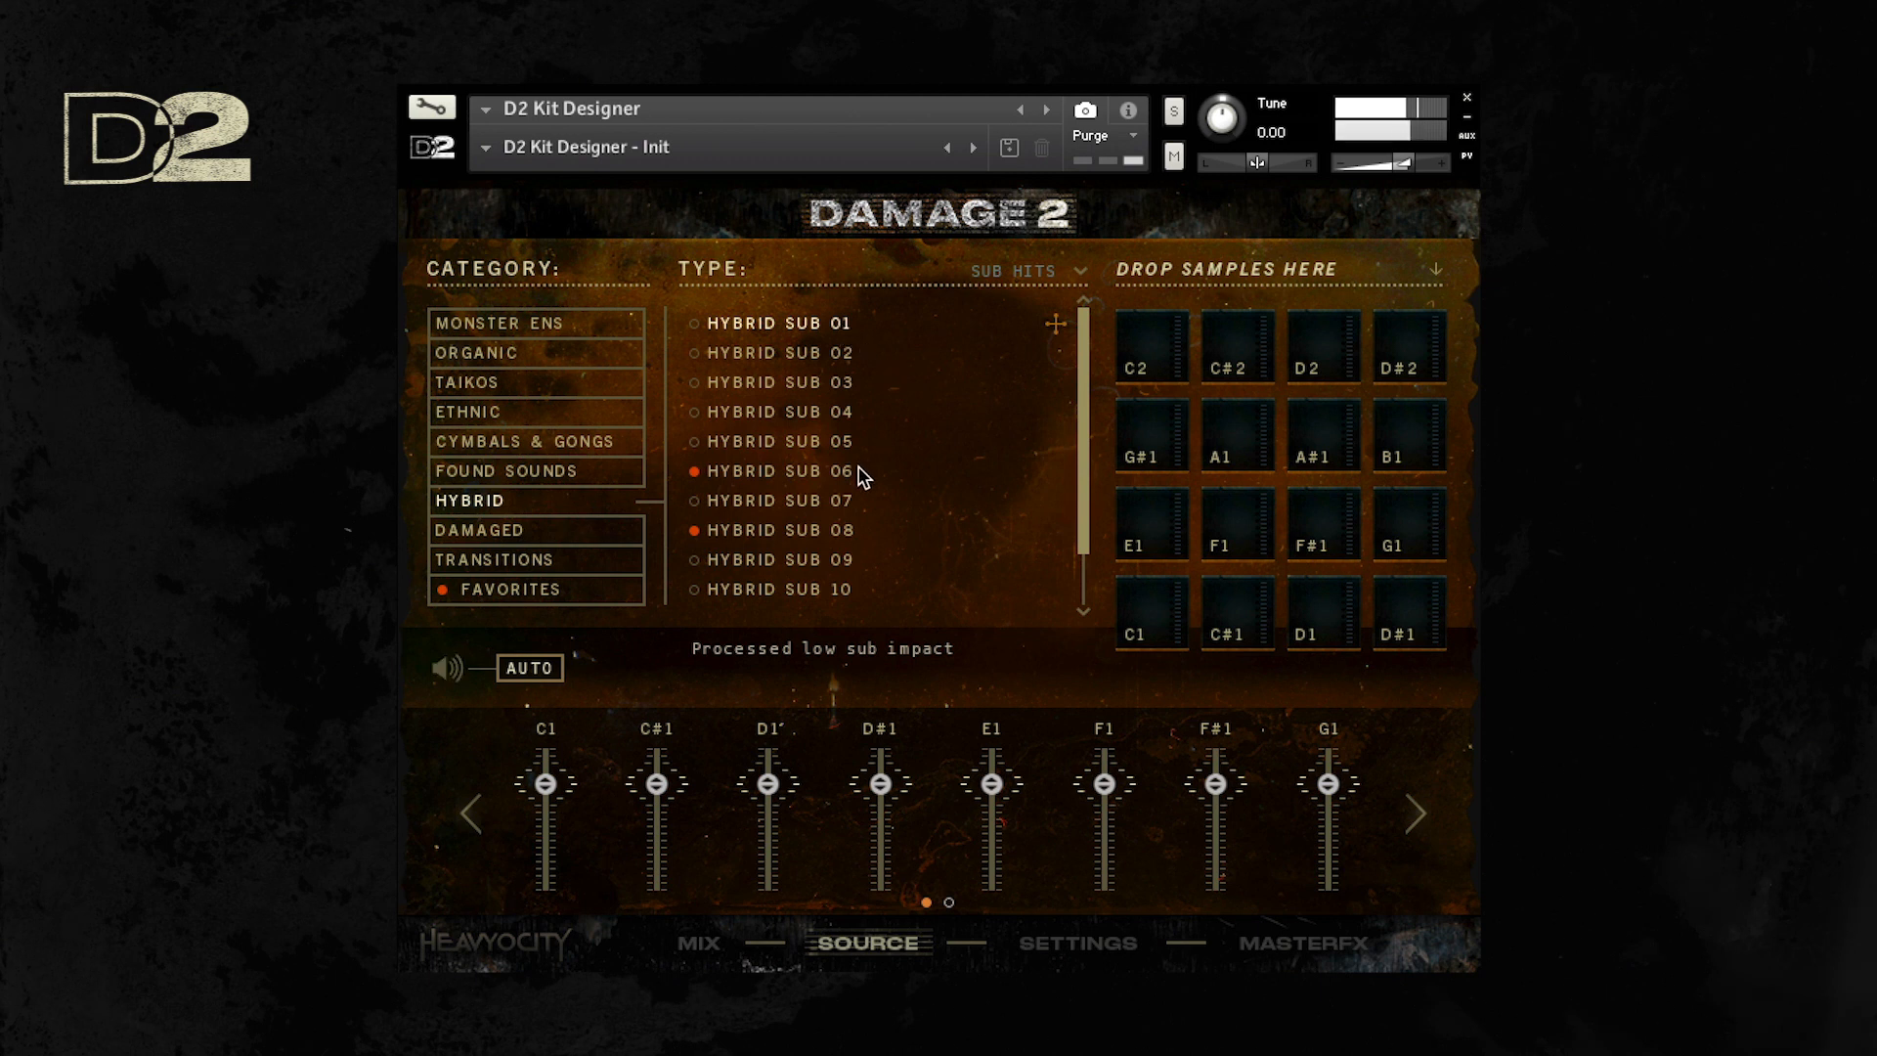
click(841, 502)
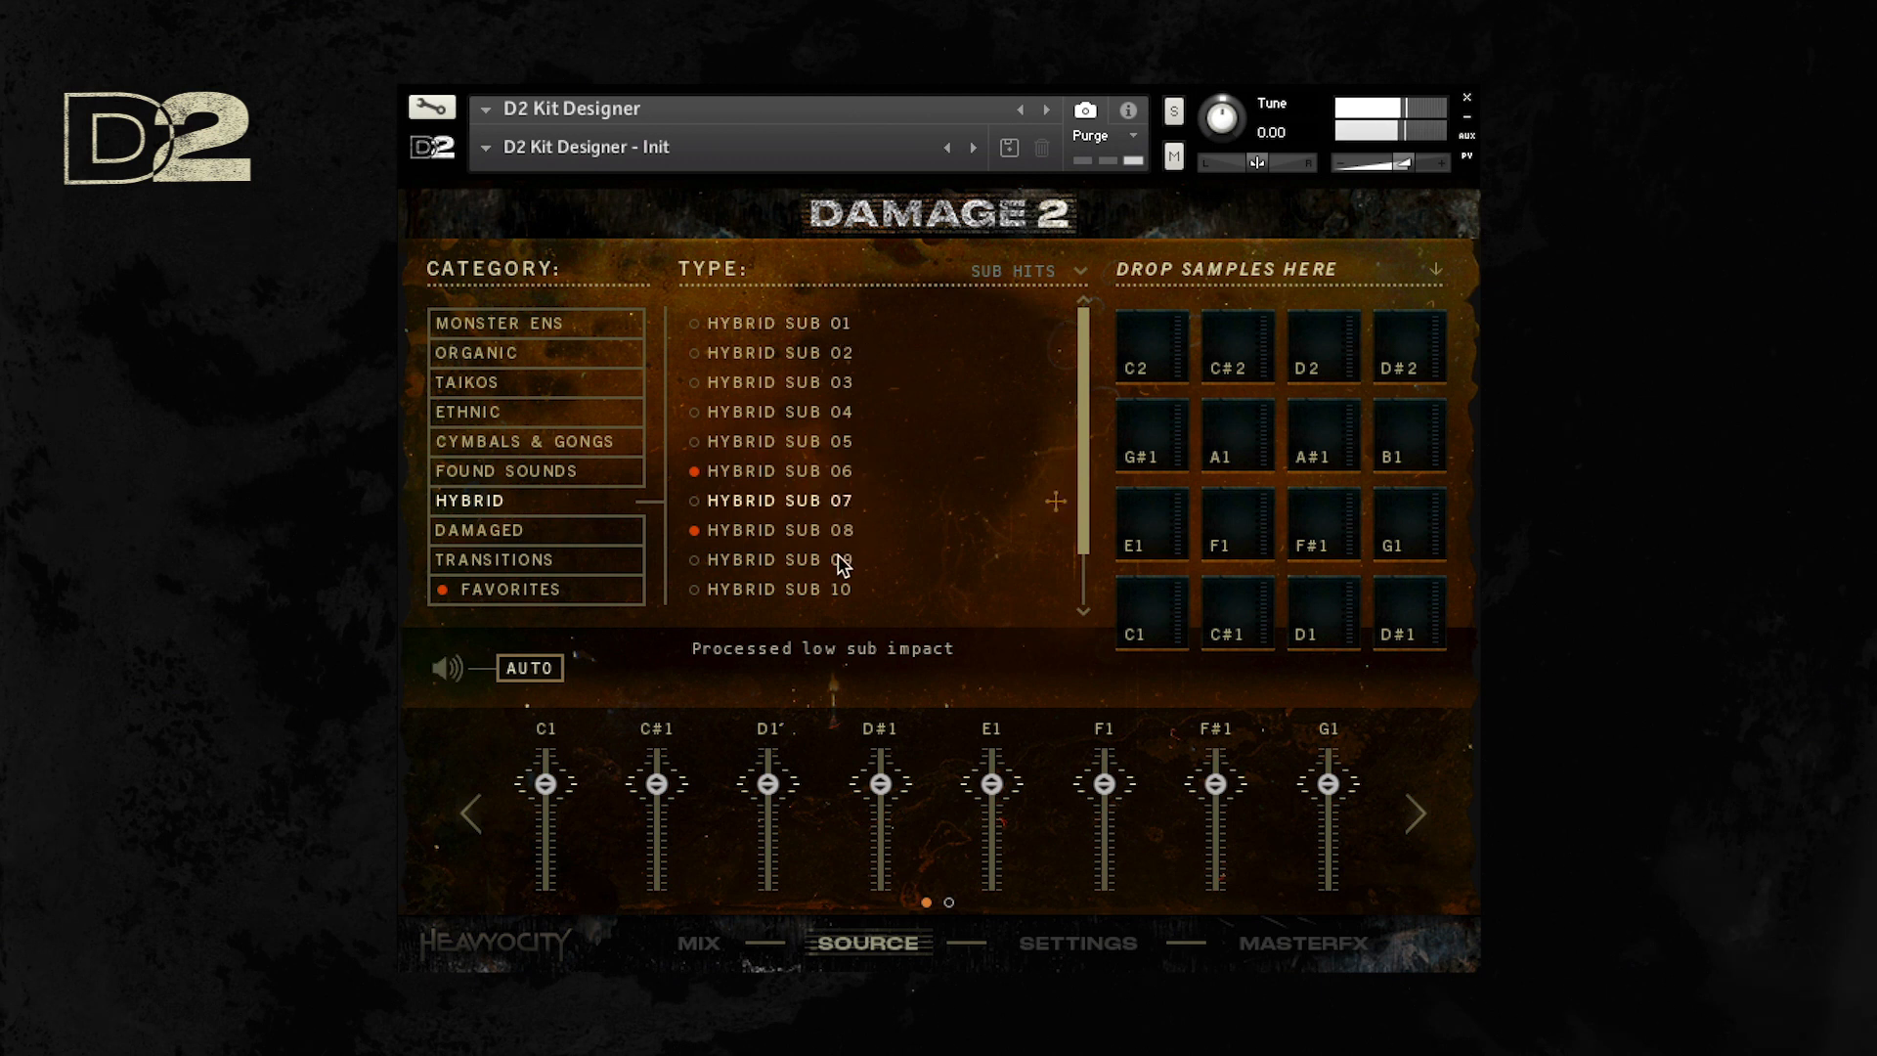
click(835, 592)
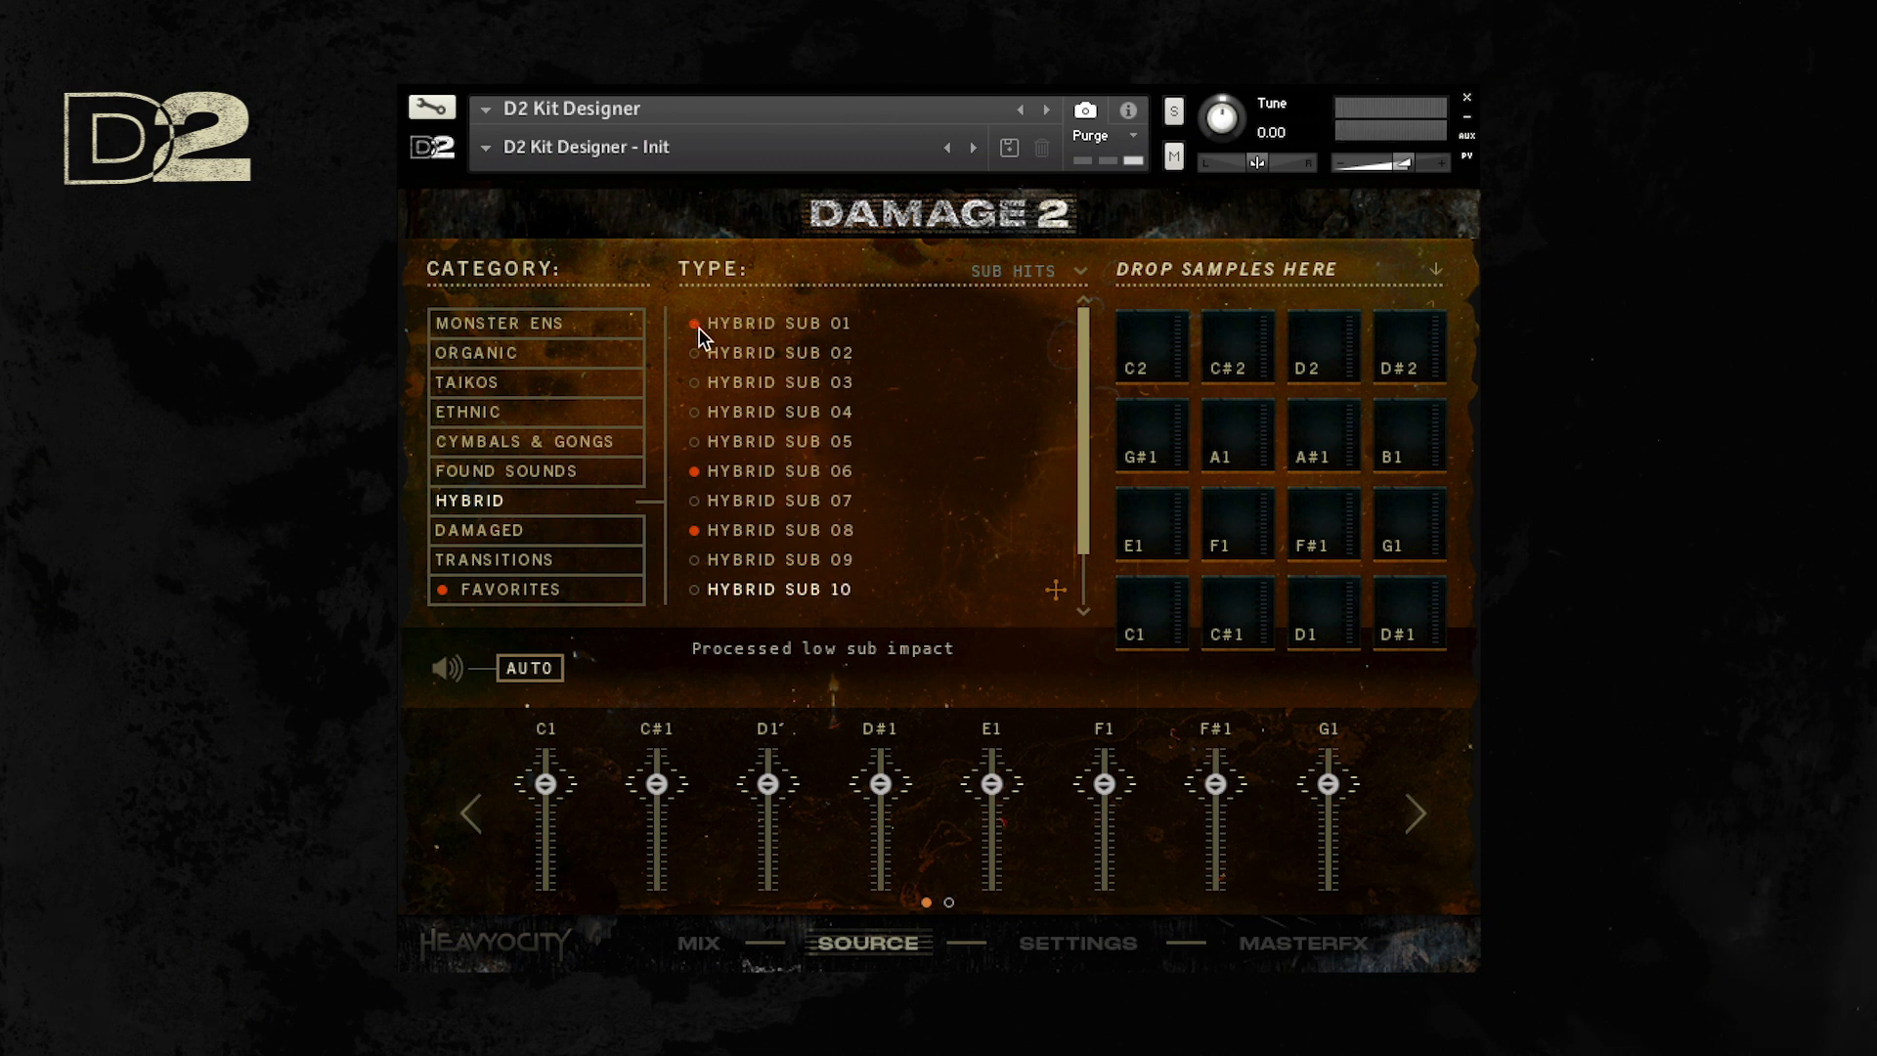
Step: Filter the Hybrid sounds to Favorites, audition Ghost Machine and Big Junk Rattler, and assign Tripods Attack to pad C1
click(1056, 268)
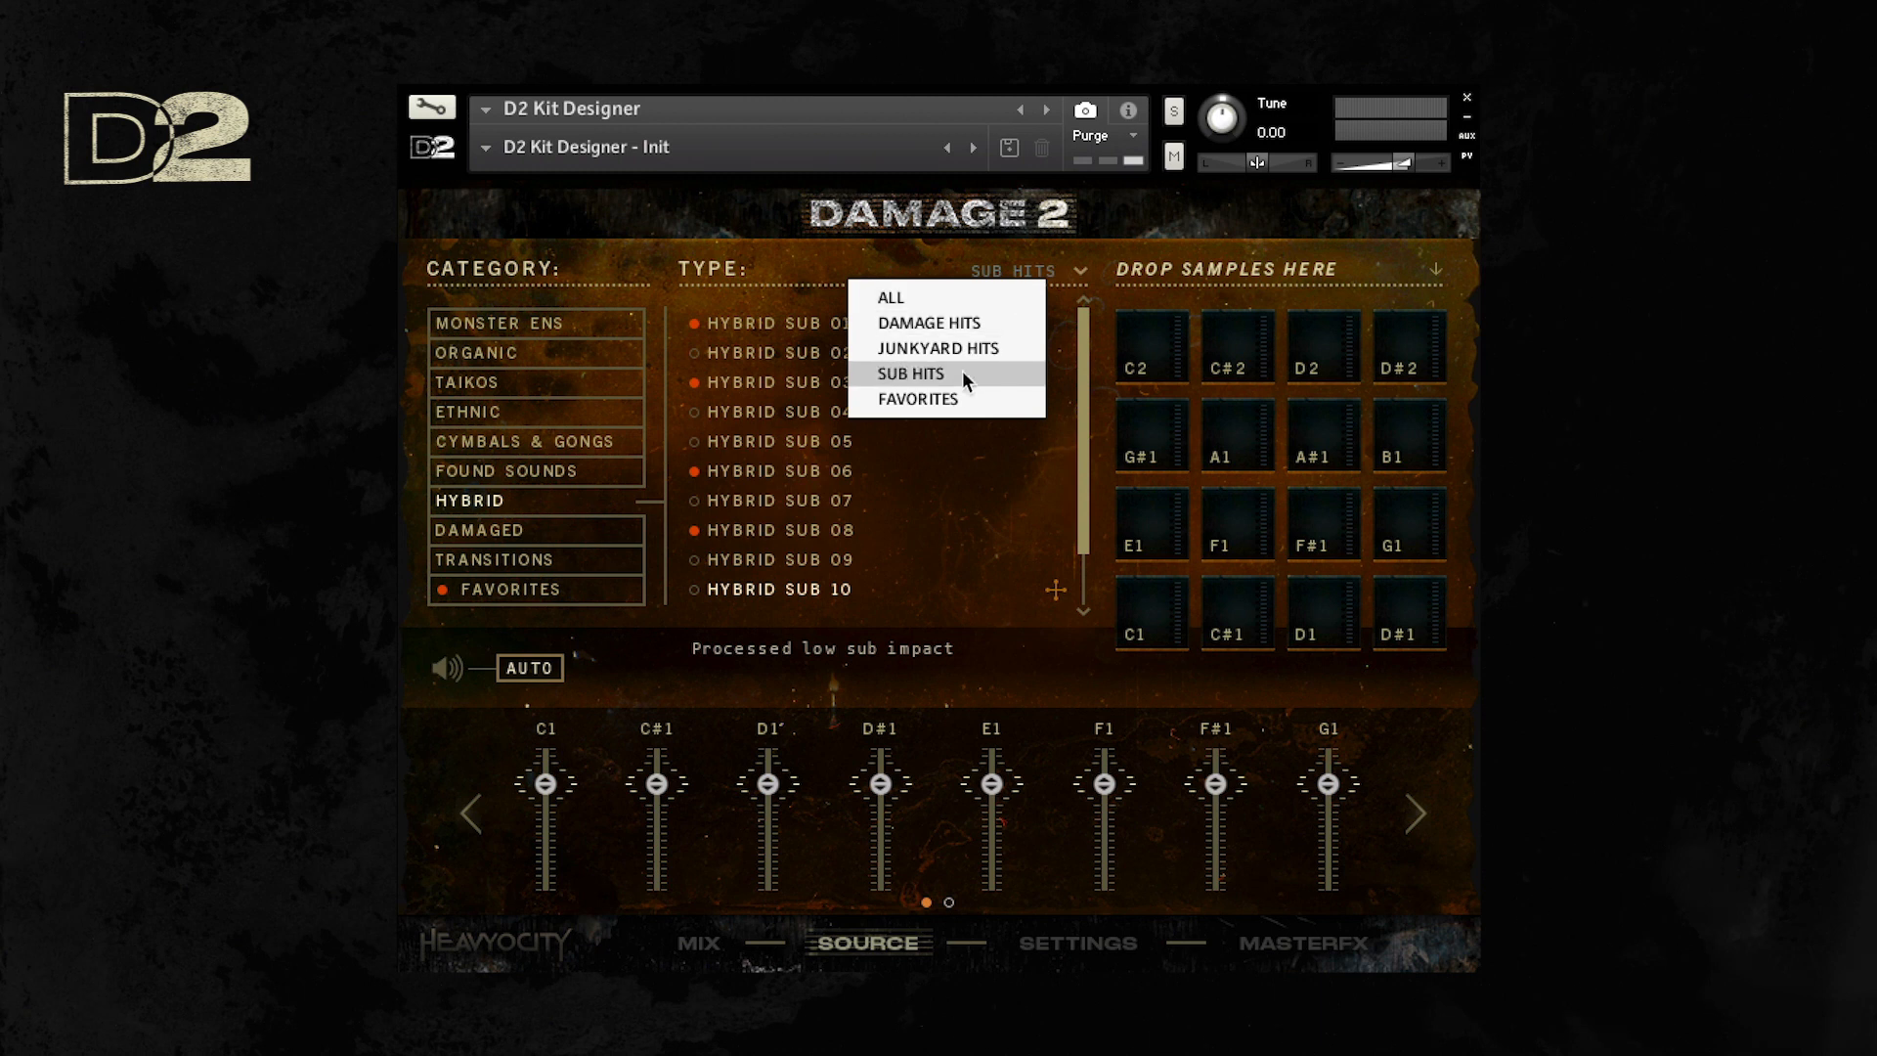
click(956, 395)
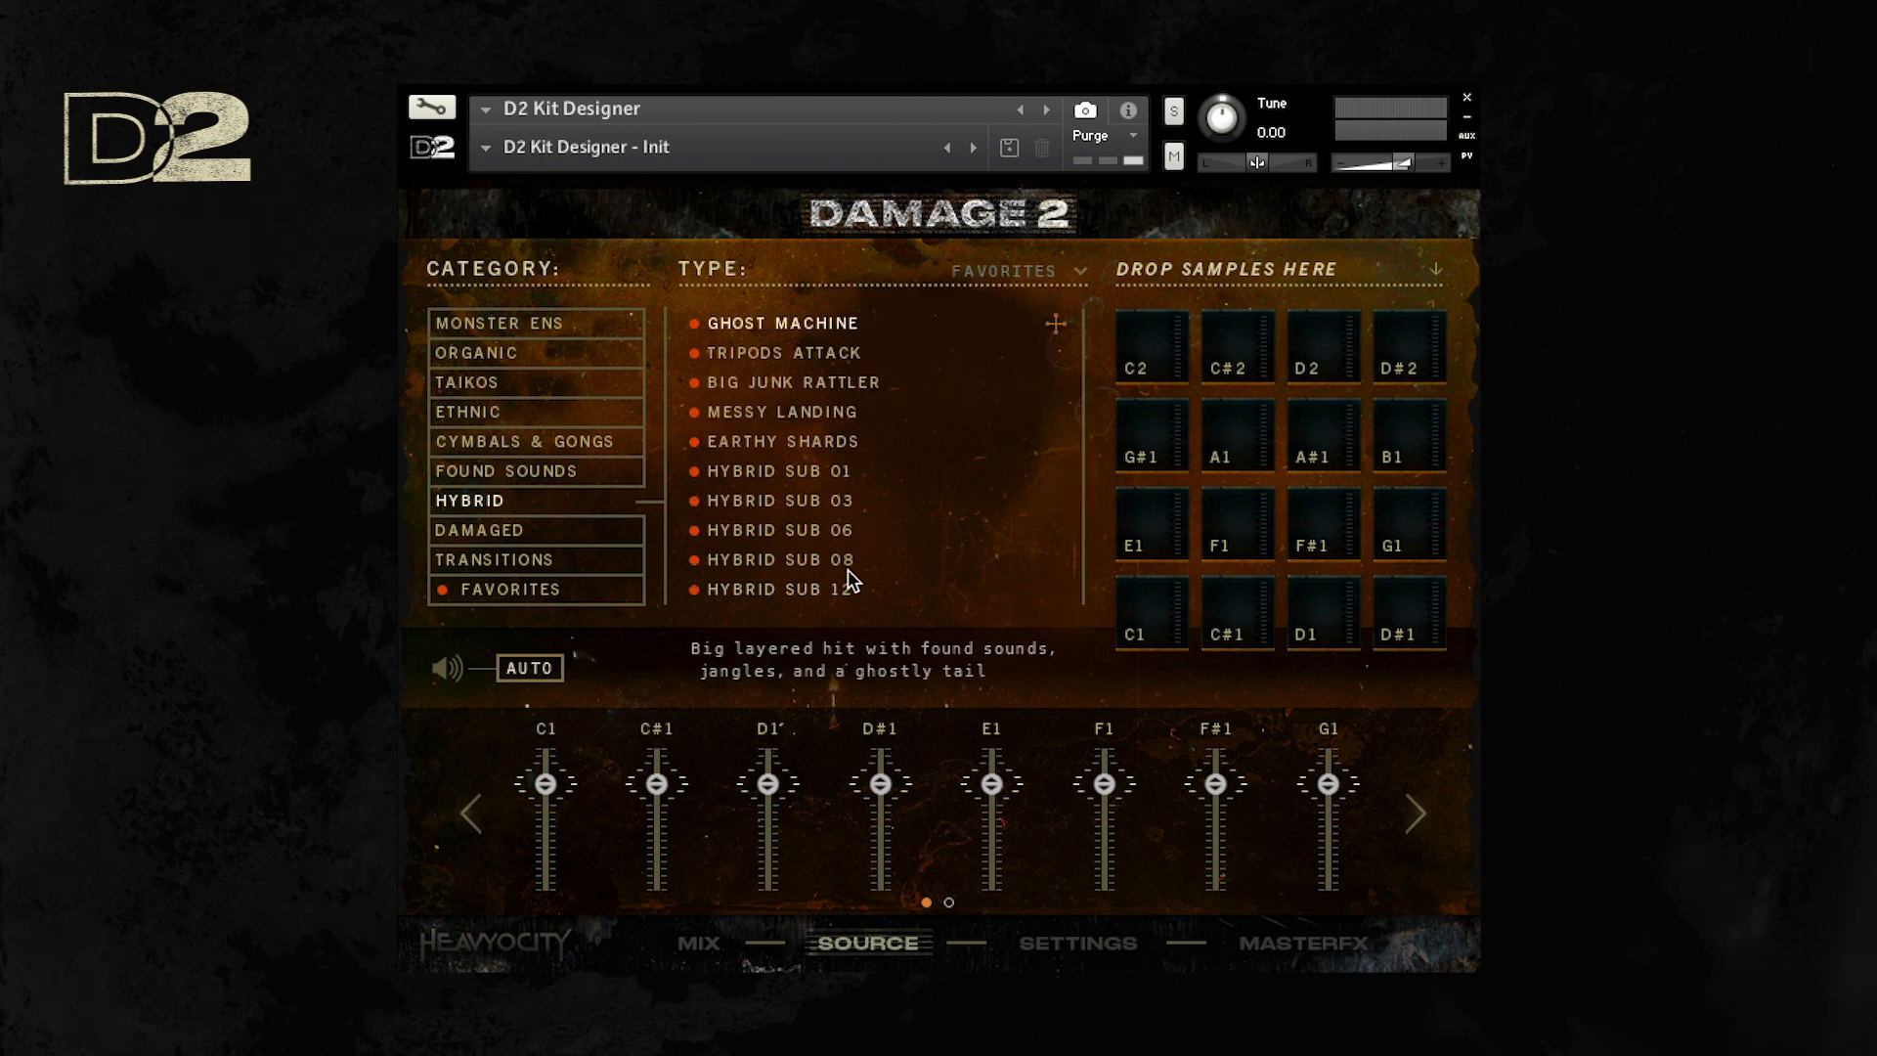
click(837, 320)
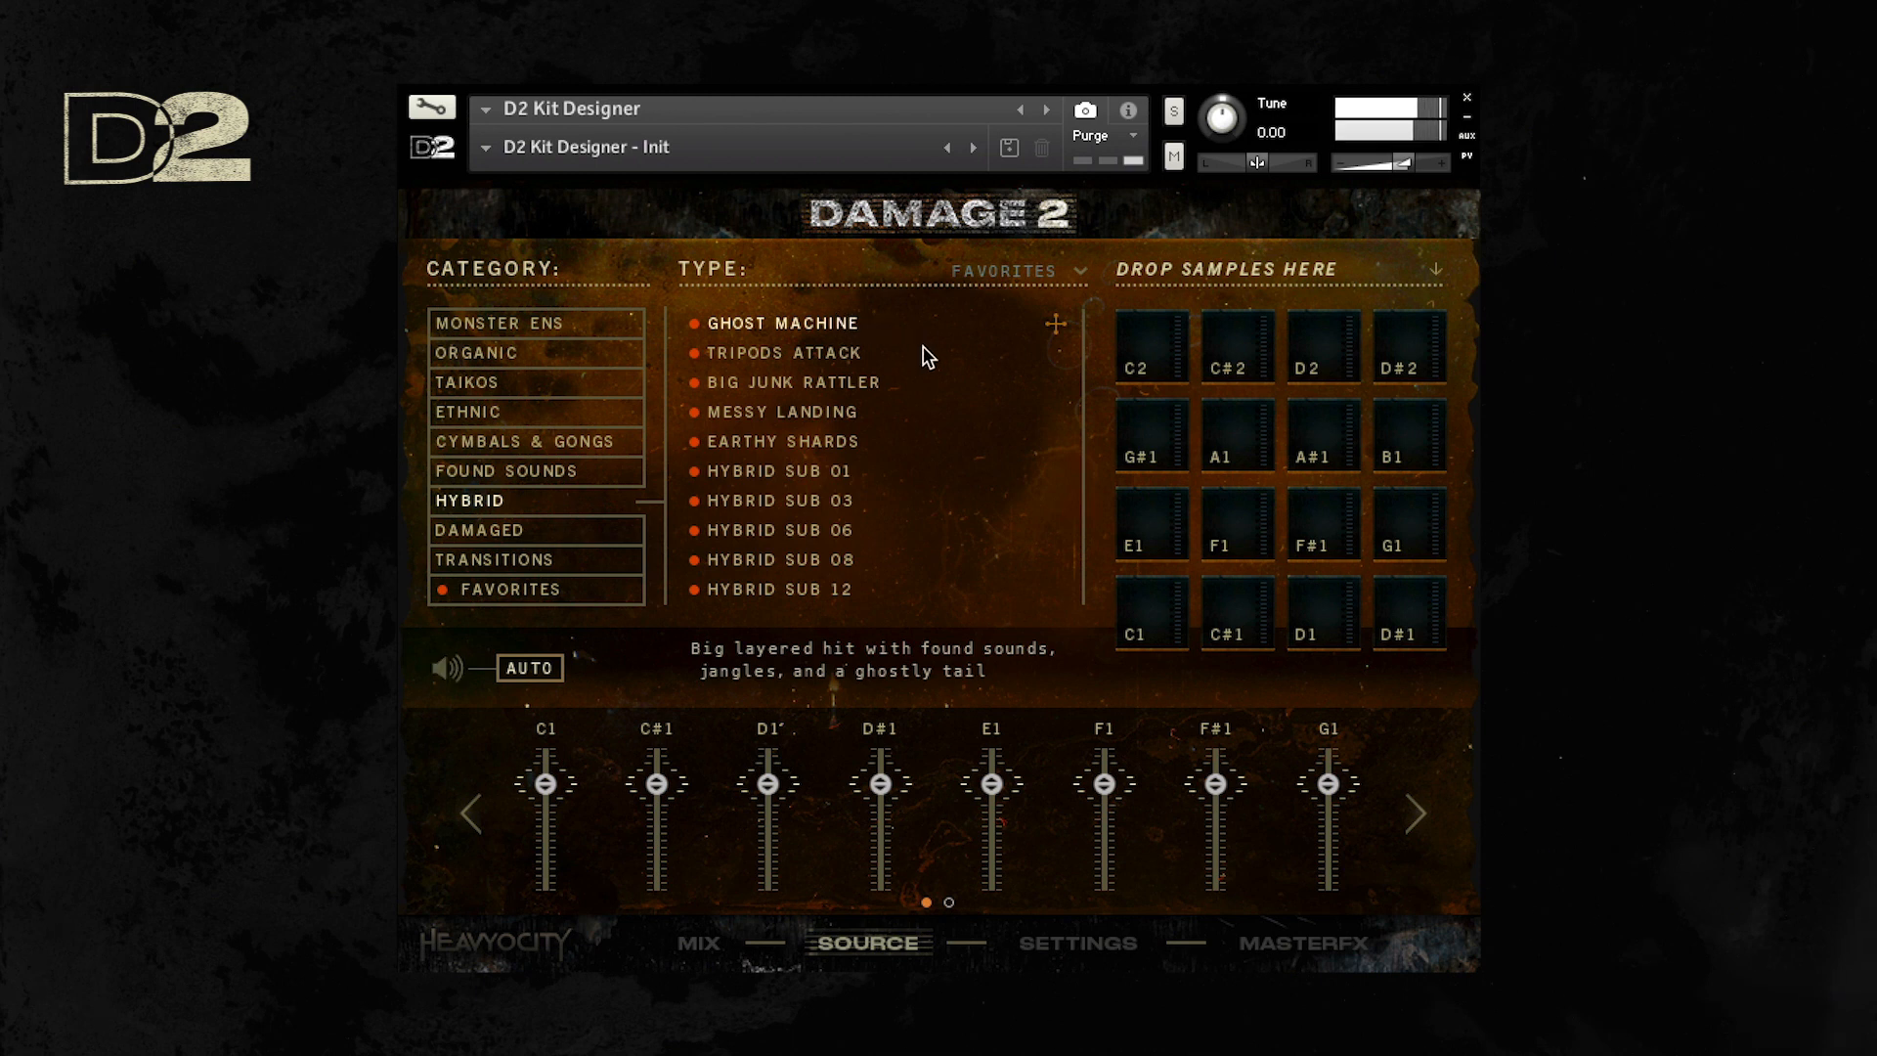
click(830, 382)
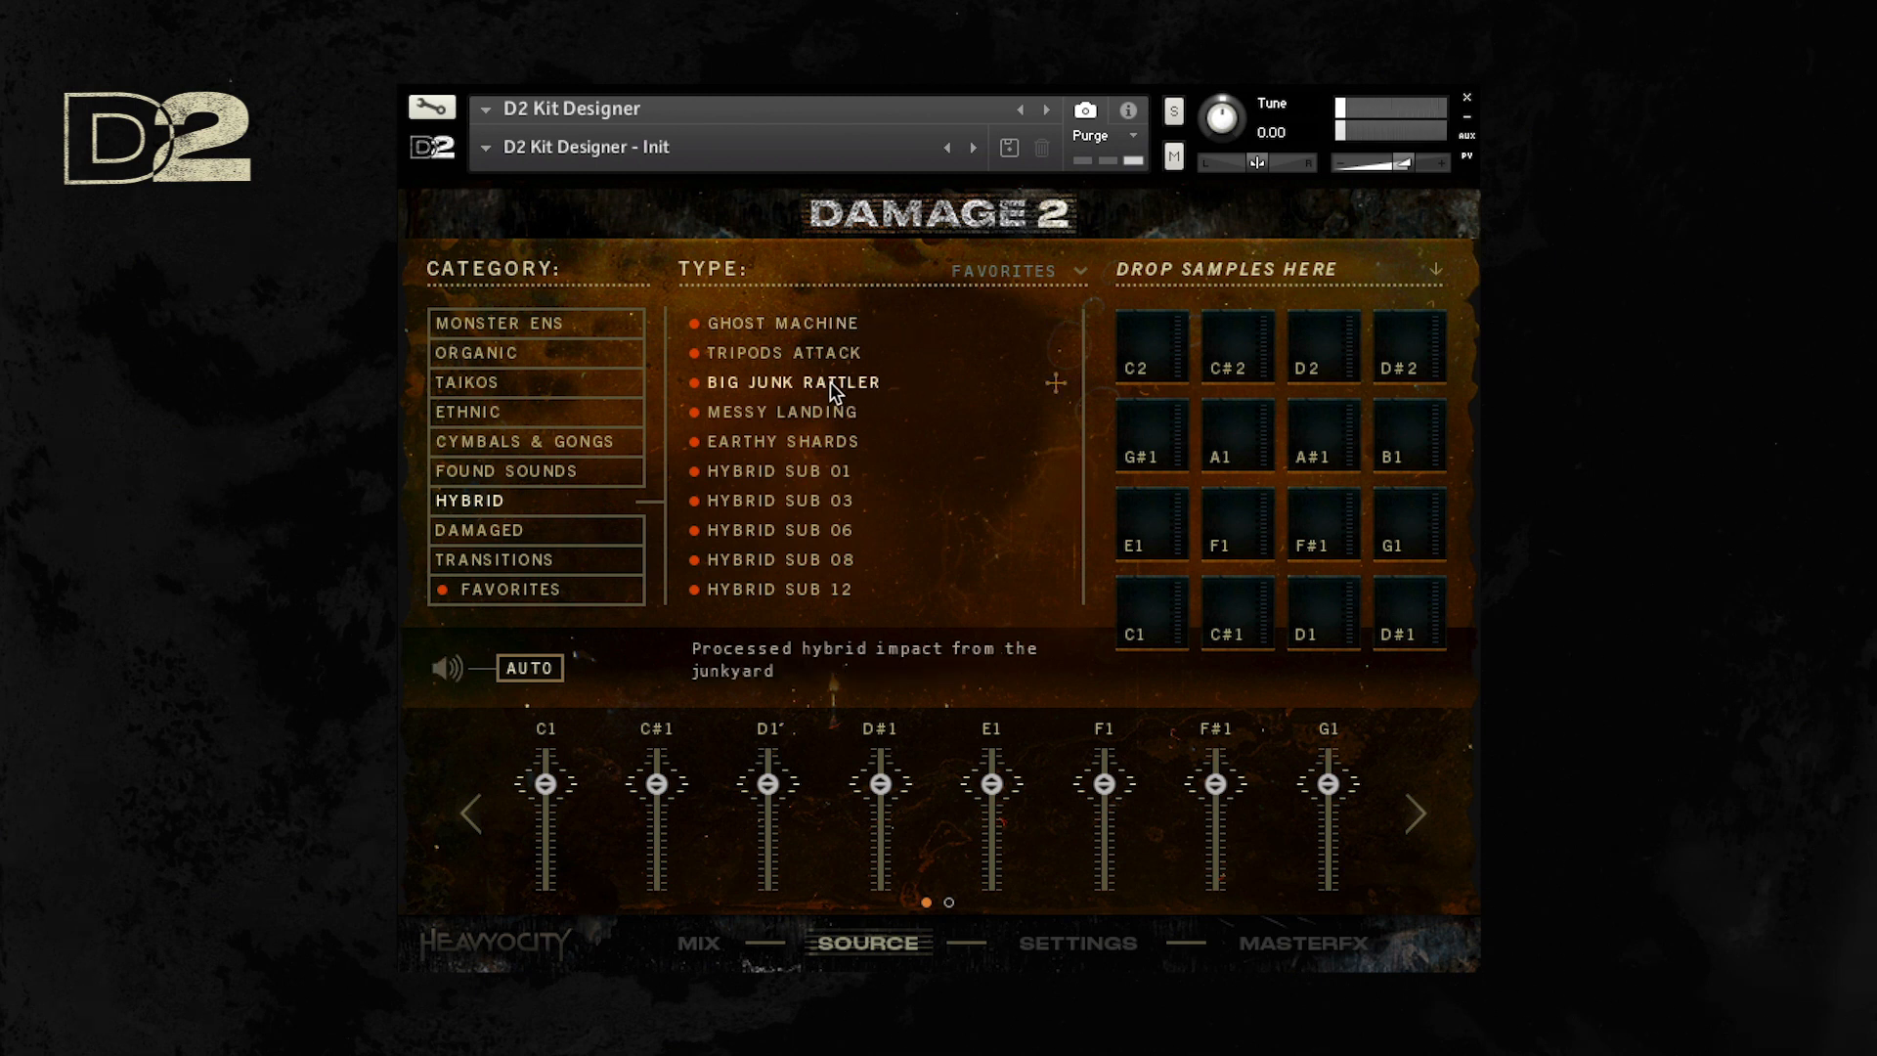
drag(810, 358, 1140, 602)
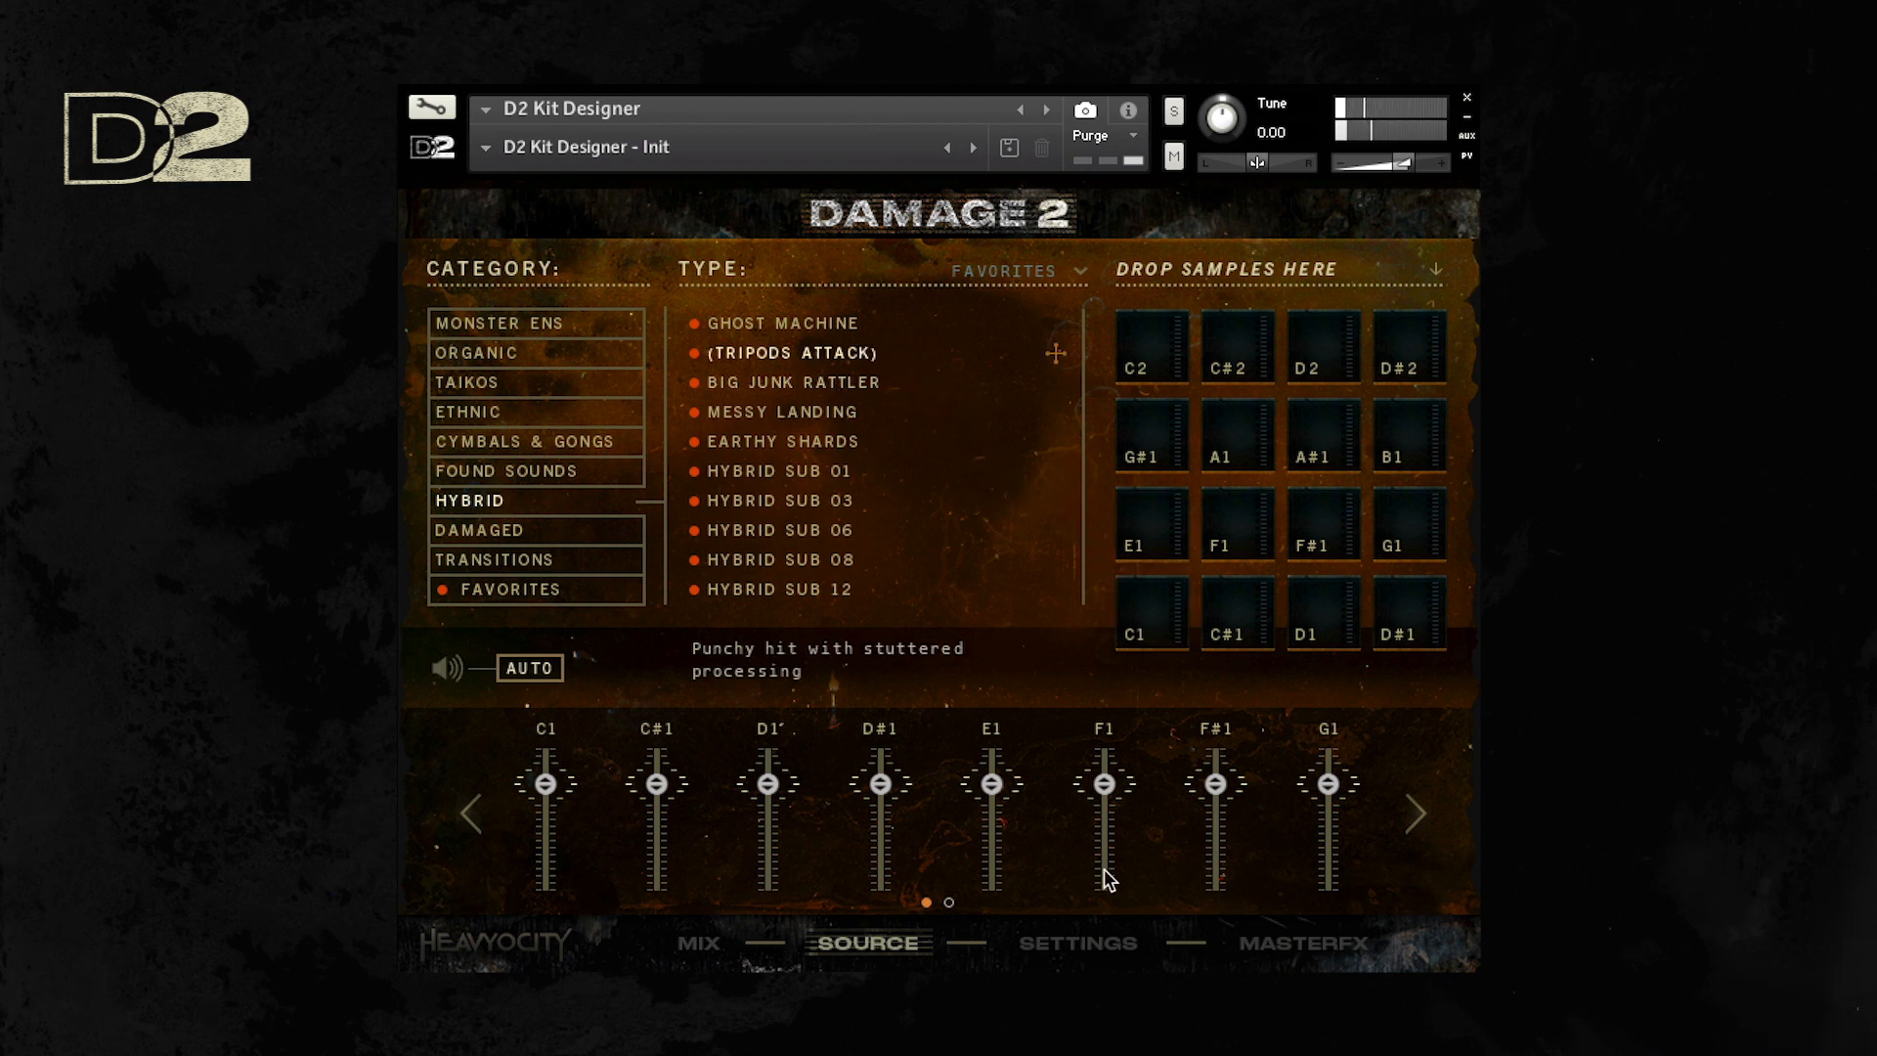
Step: Tune the C1 sound down and enable its EQ with High at 5.0 dB and Mid at about -4.2 dB
click(1092, 935)
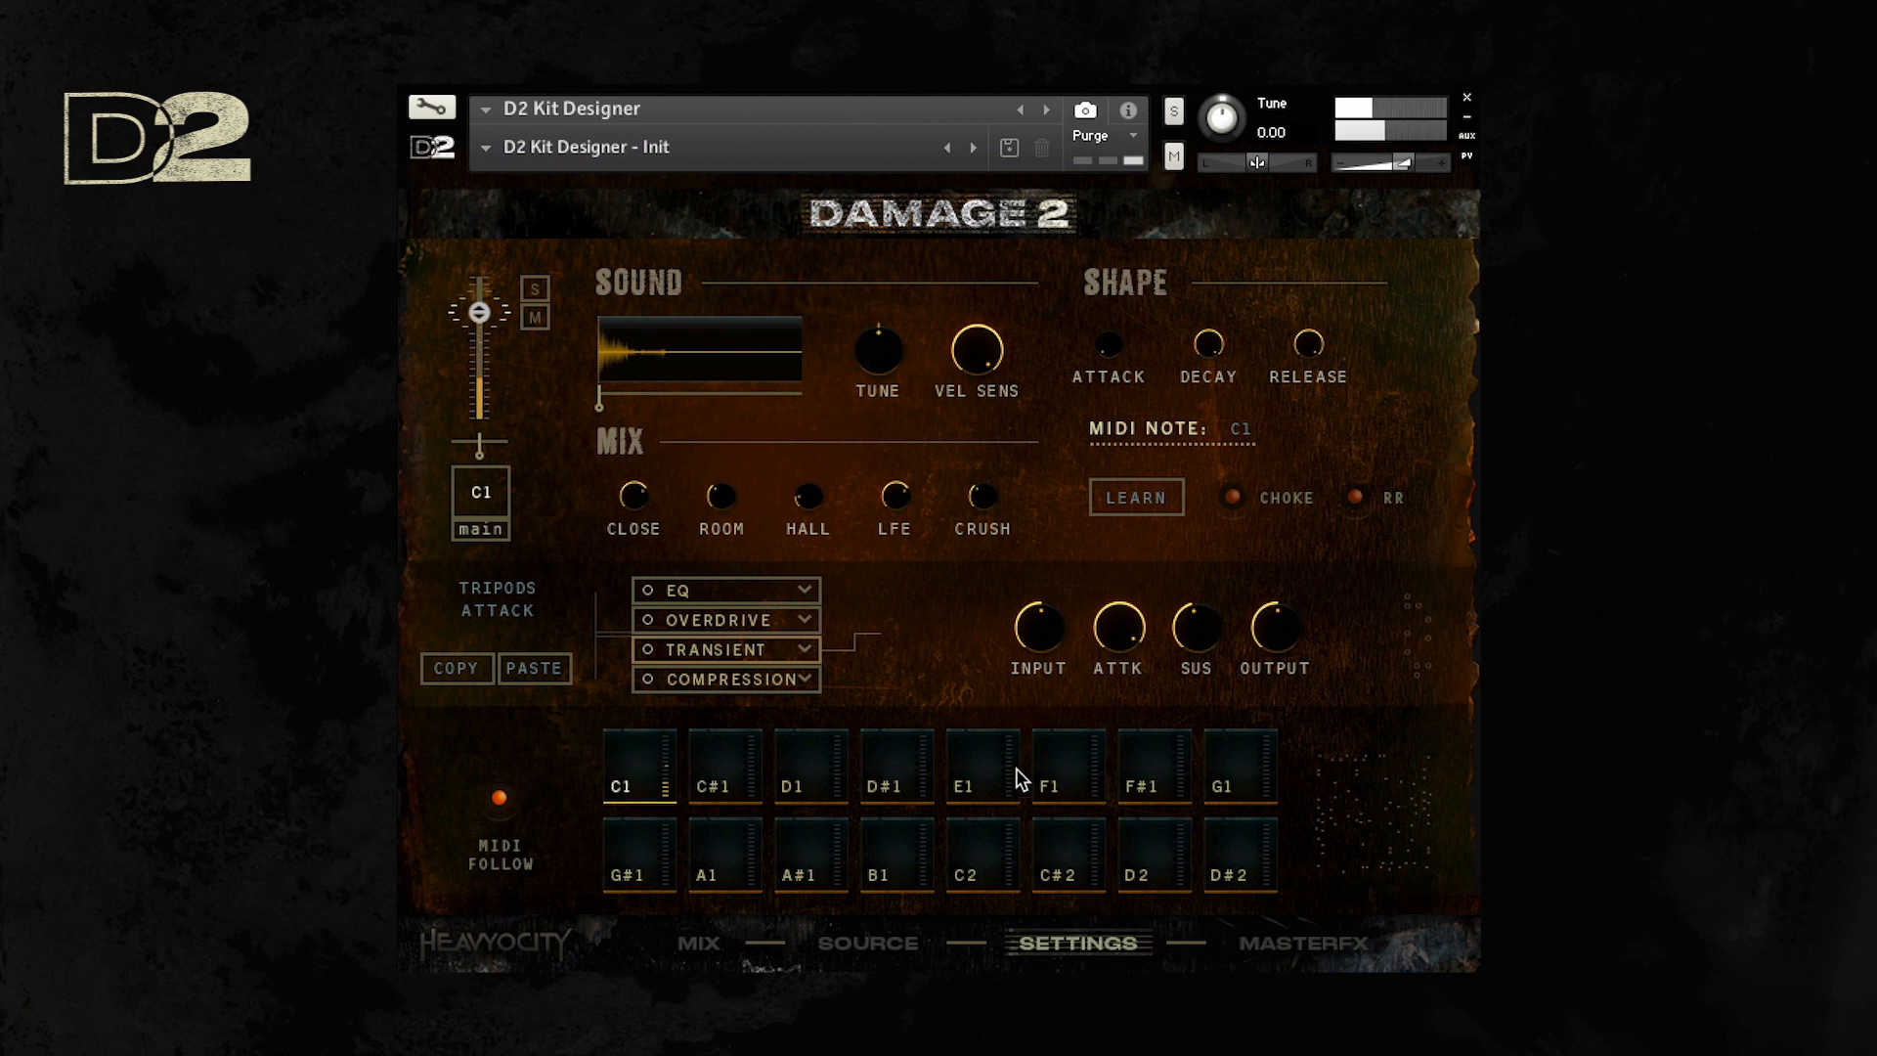
drag(887, 373, 867, 425)
click(730, 587)
drag(1351, 634, 1381, 594)
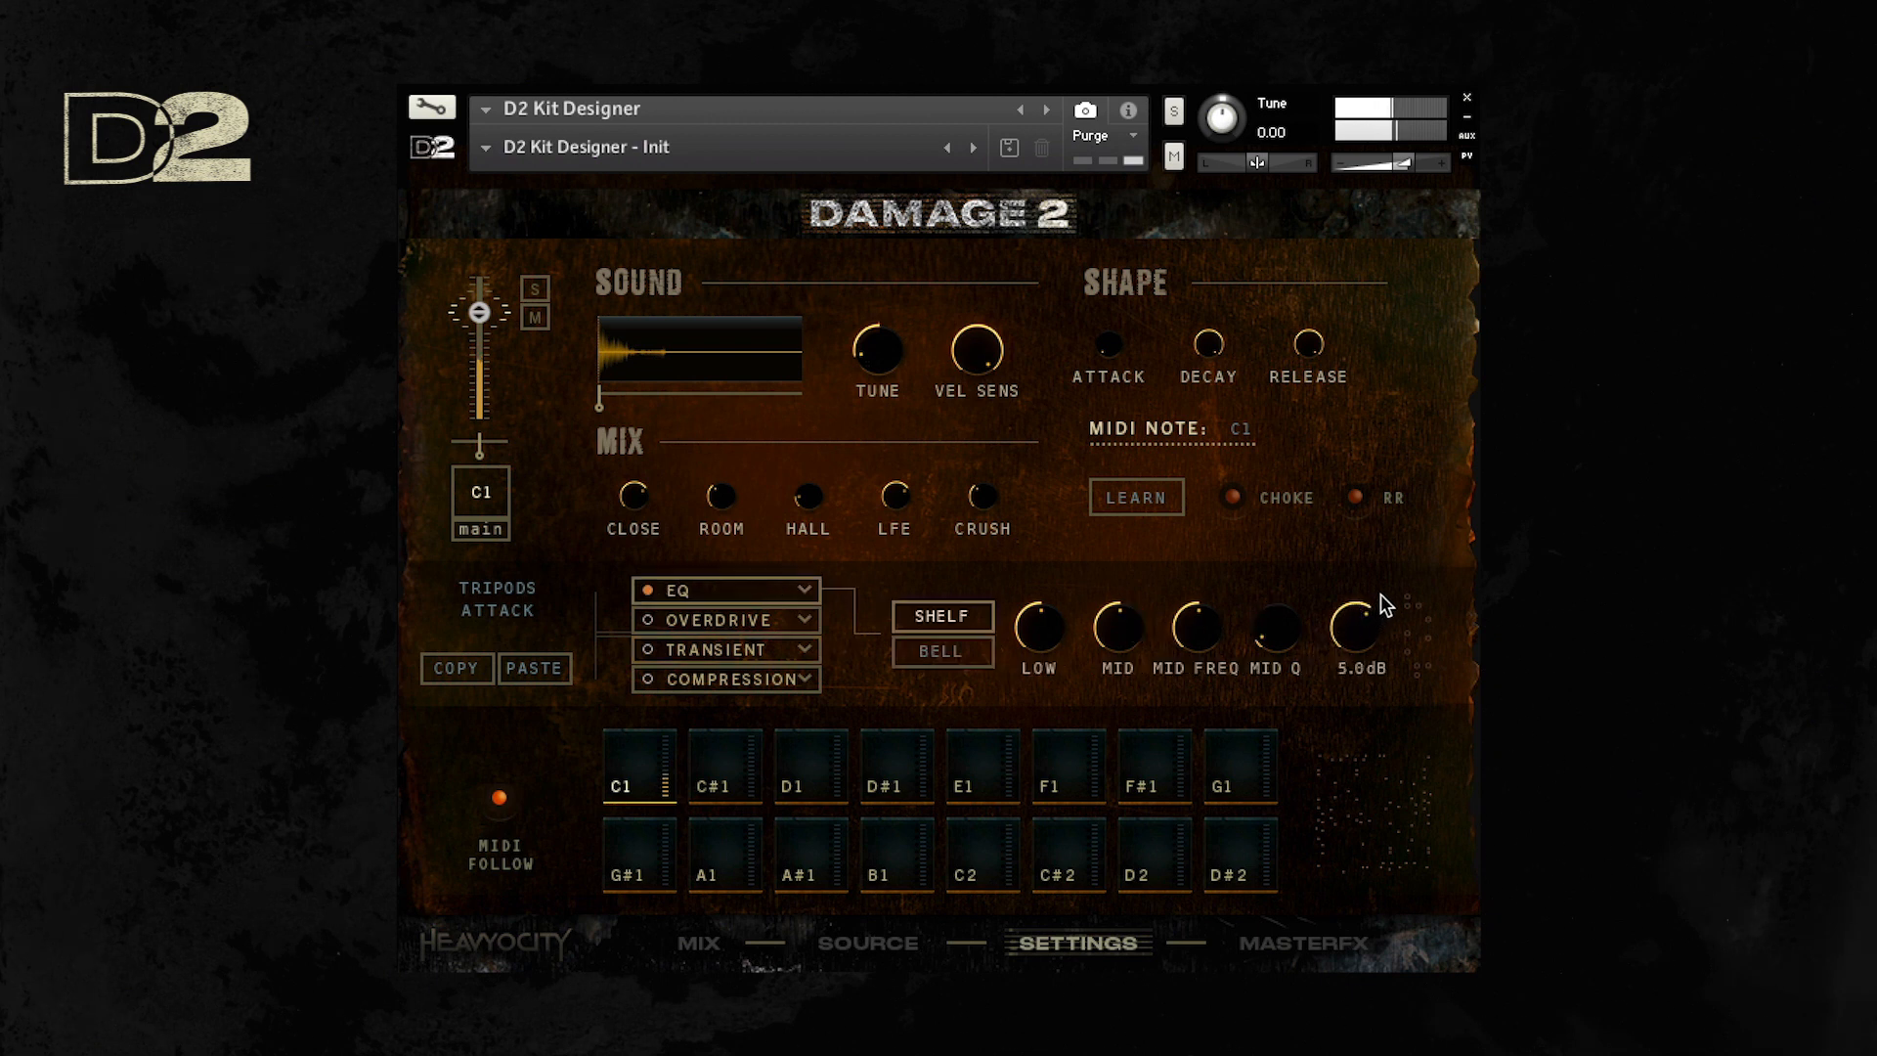
drag(1064, 618, 1130, 645)
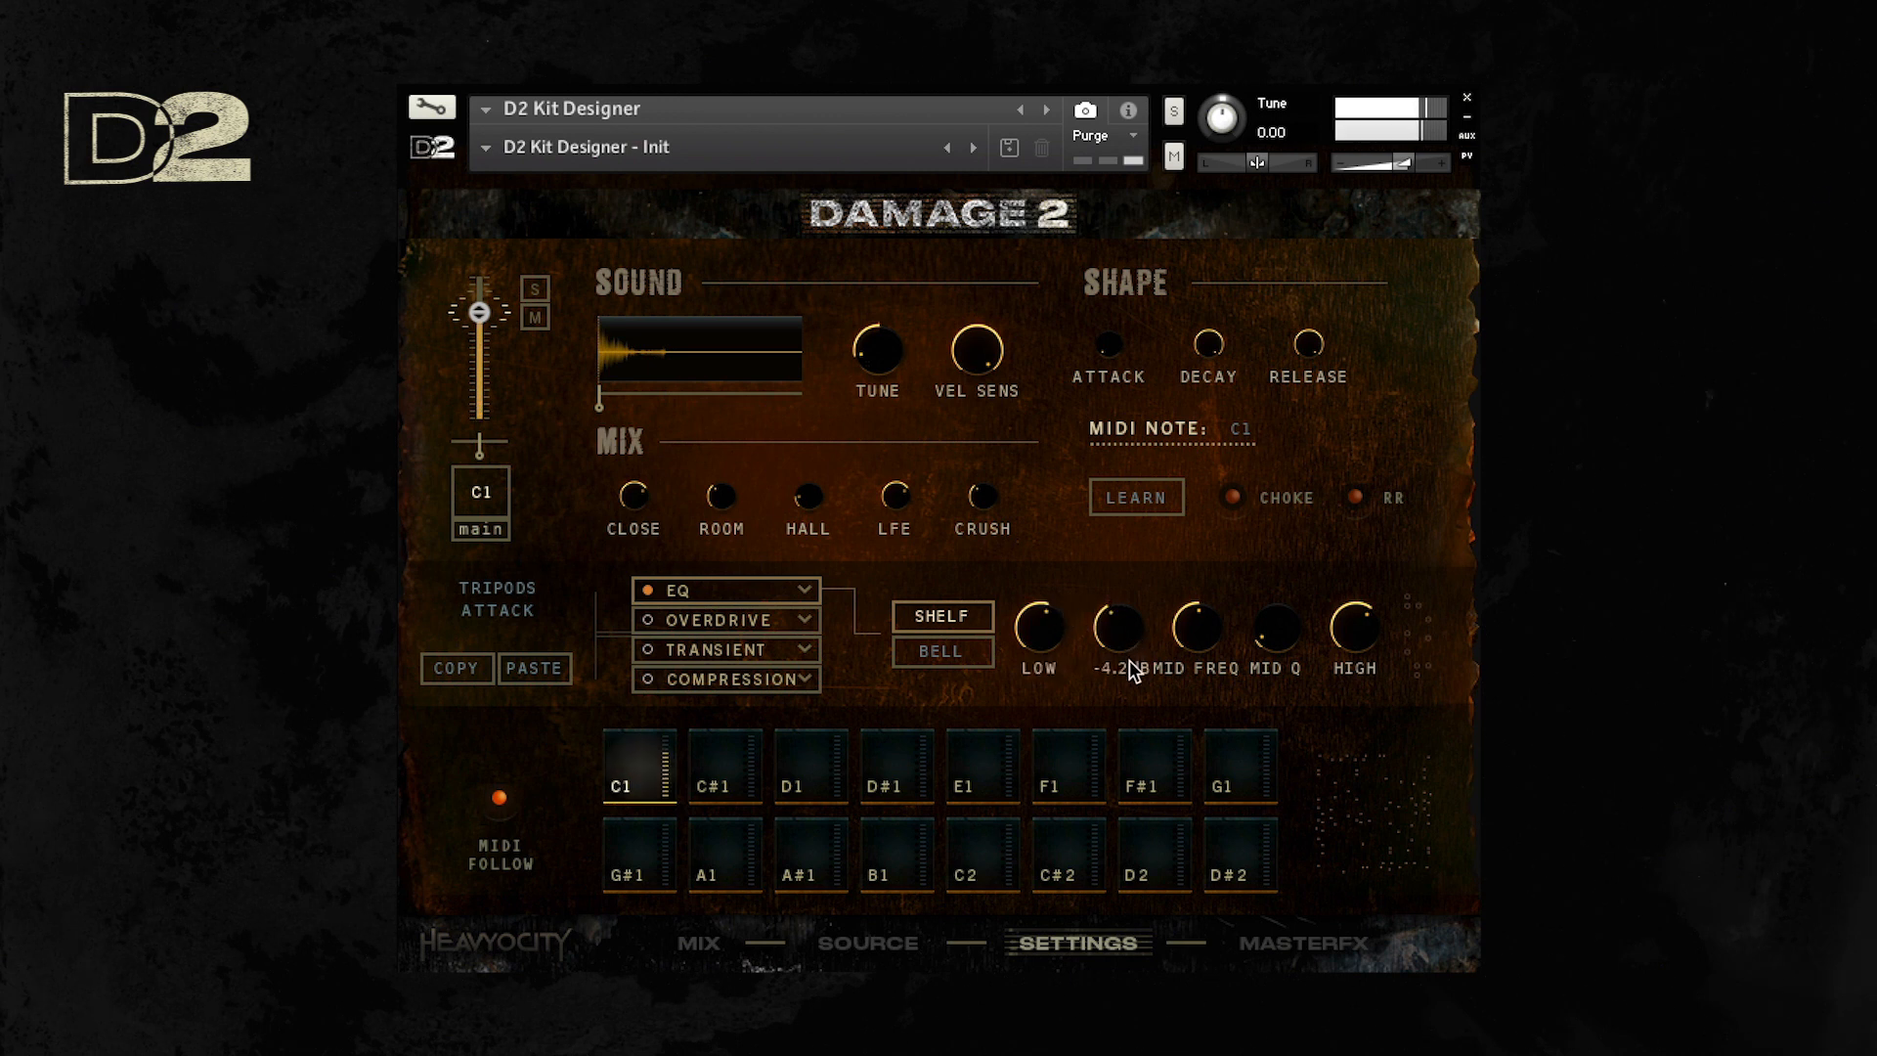
Step: Replace the C1 sound's Compression with Reverb, set its mix to about 32.7% and switch it to Room
click(810, 678)
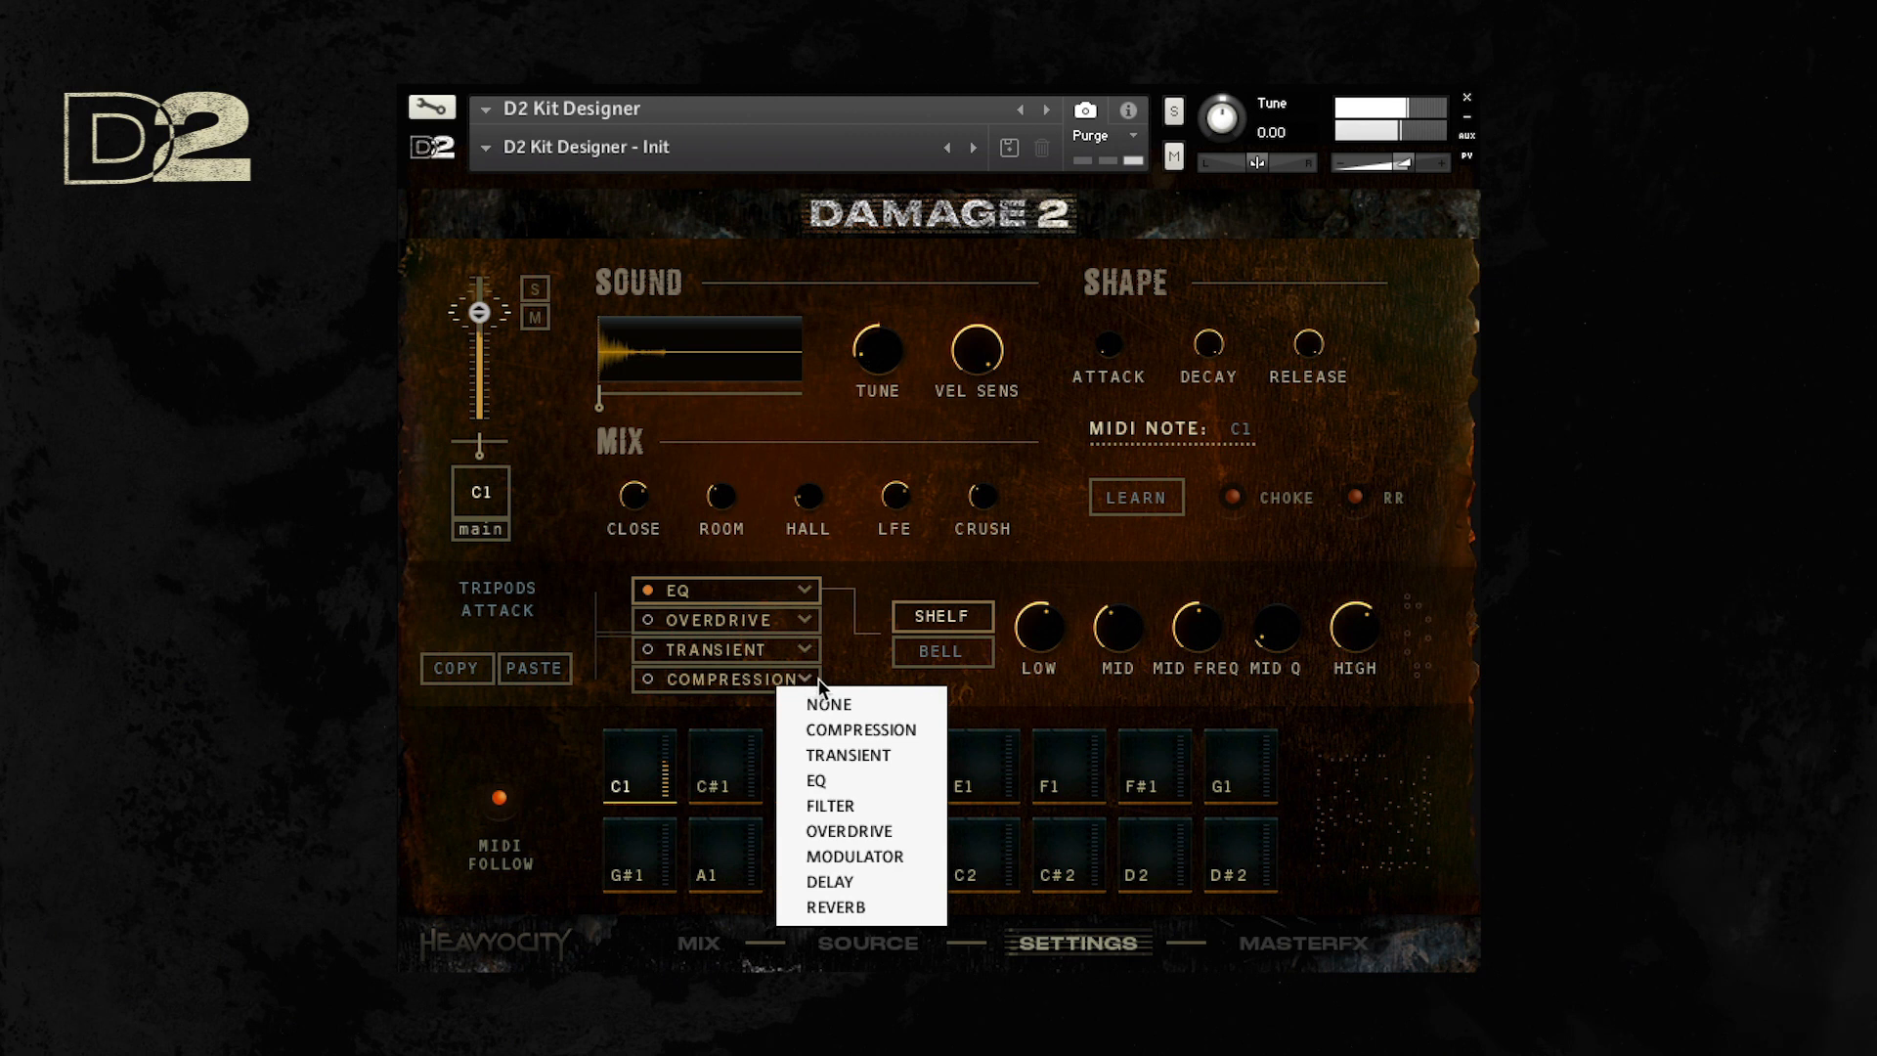
click(857, 907)
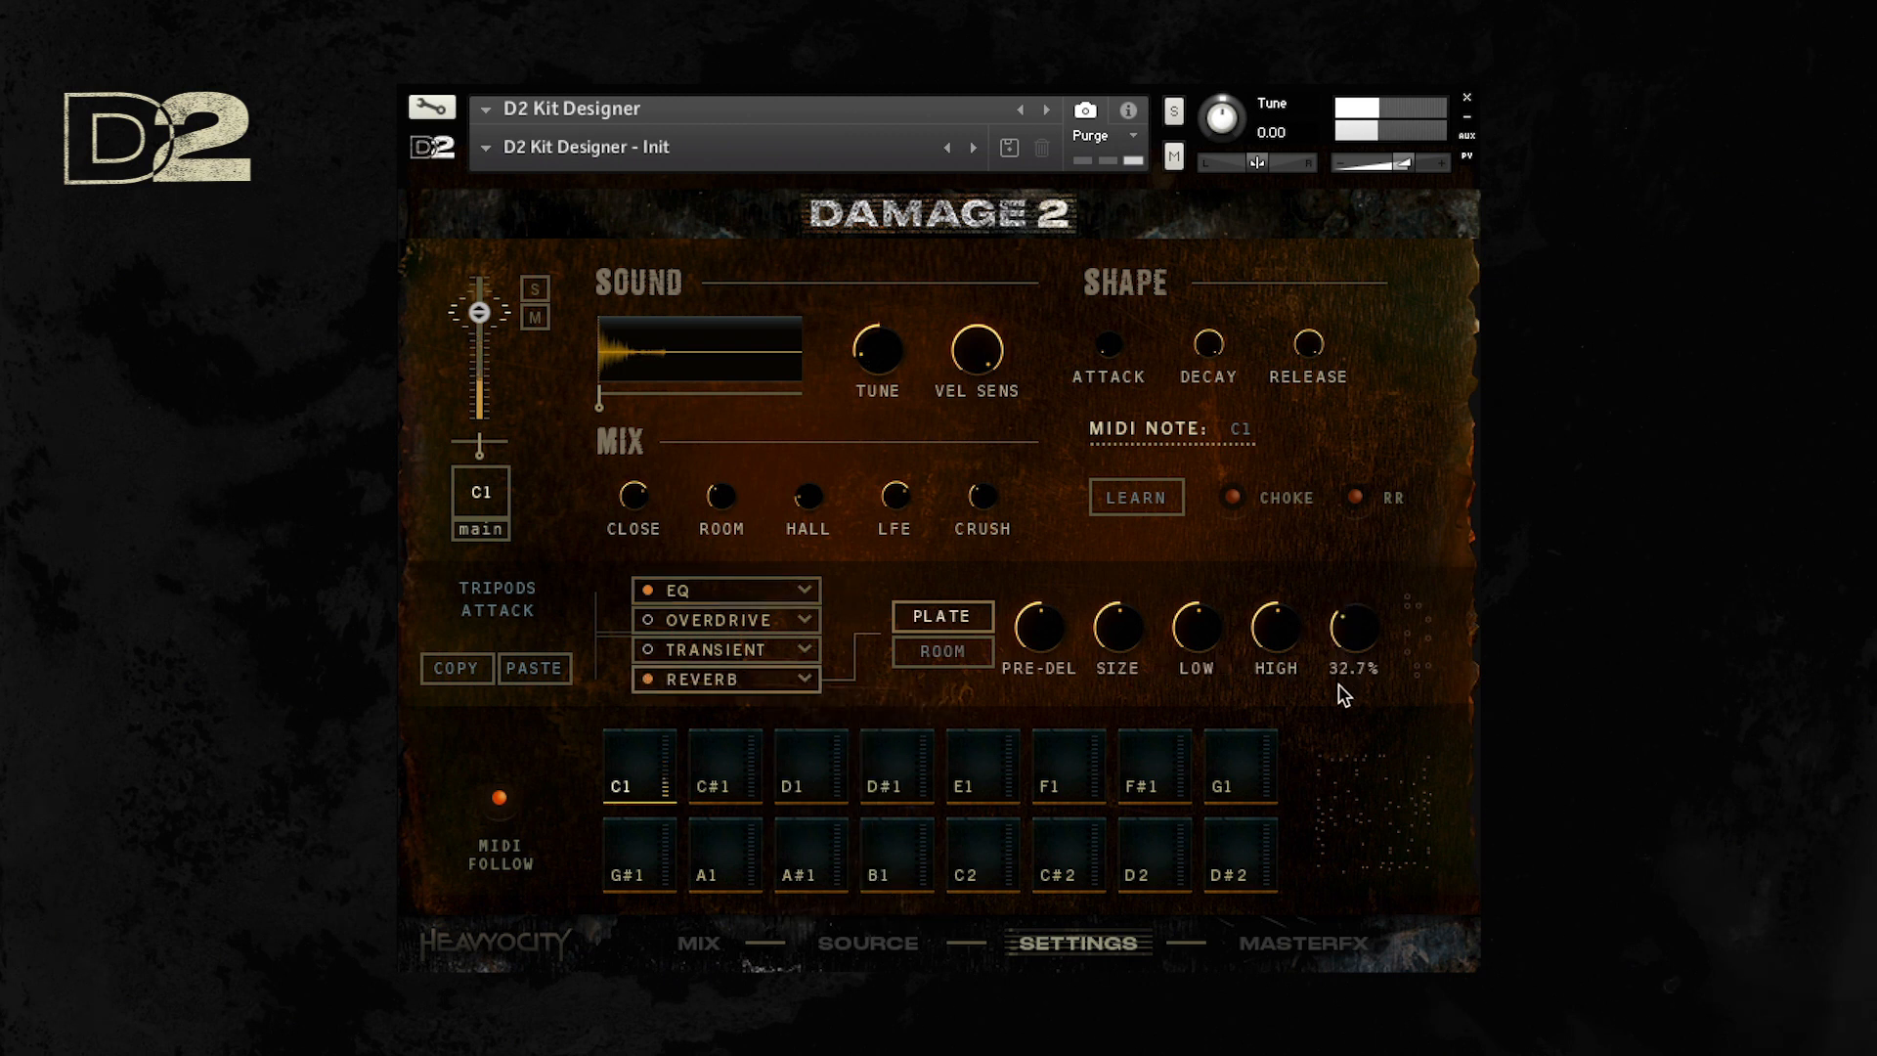
click(950, 651)
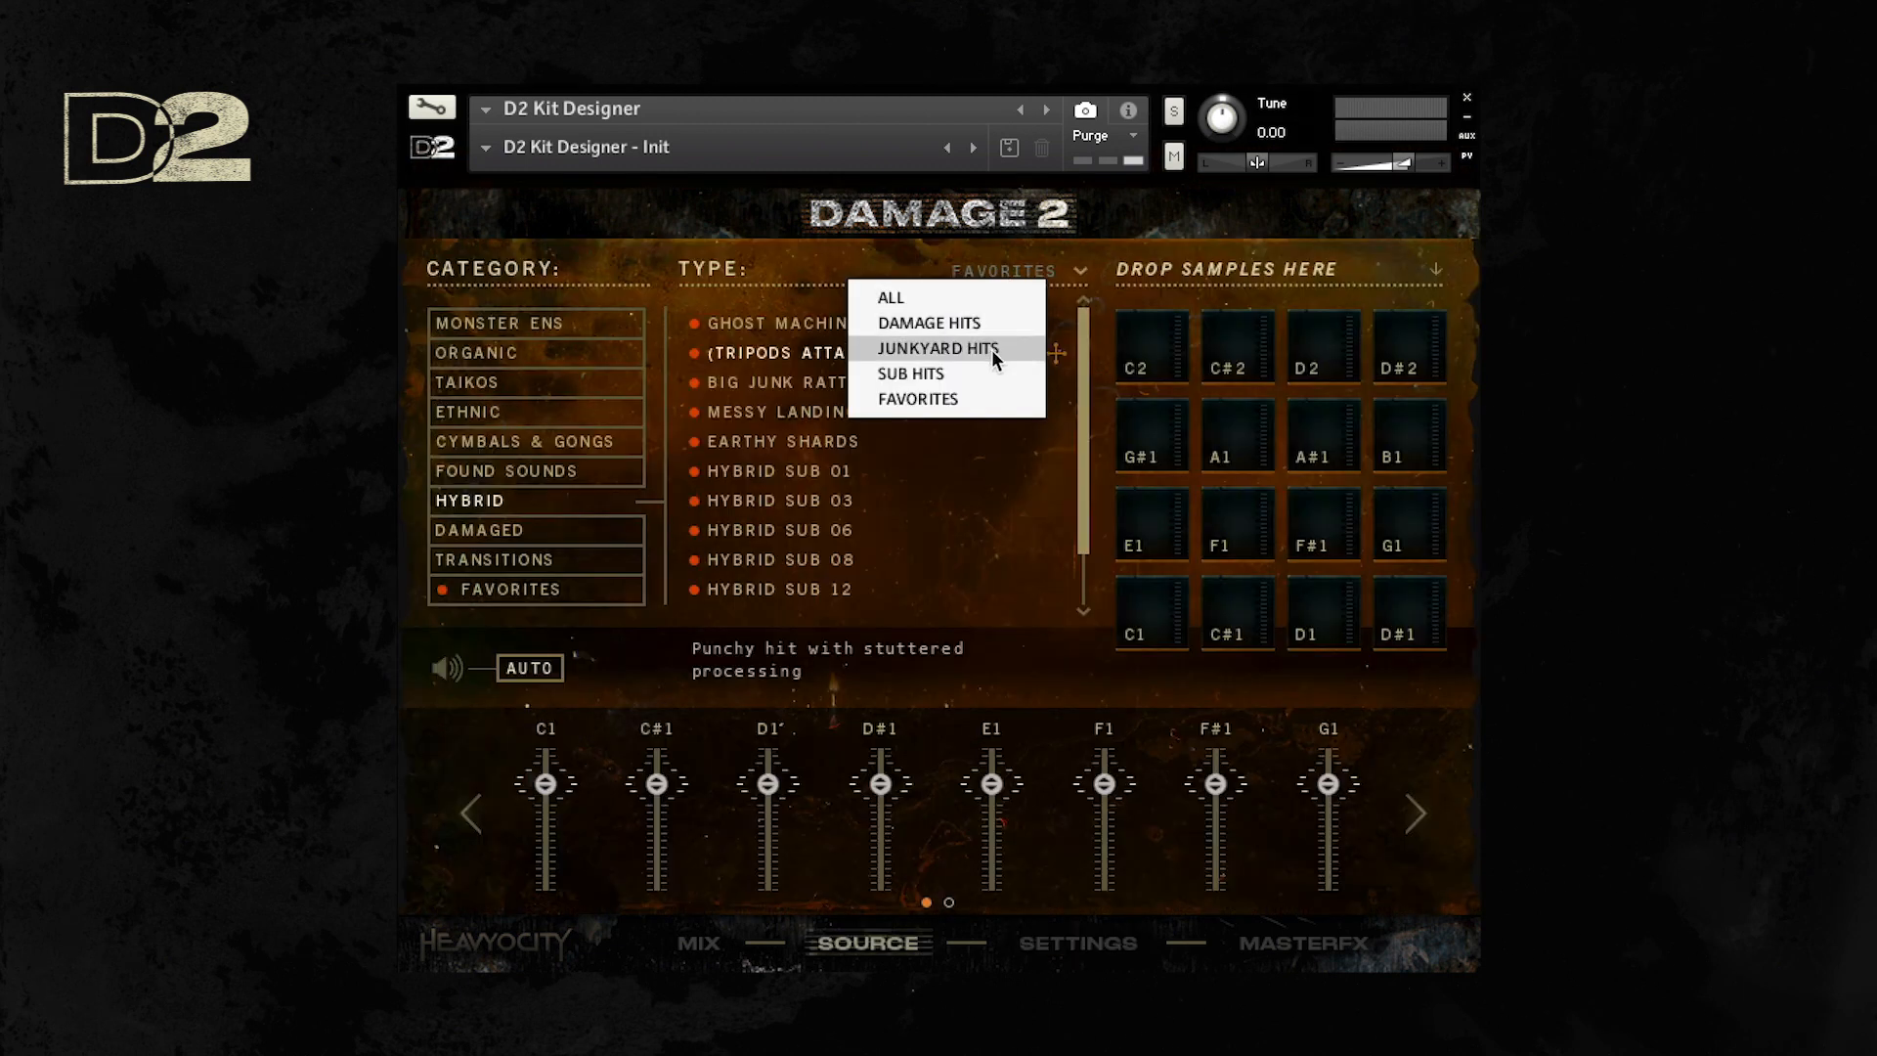
Step: Find Big Junk Rattler among the Hybrid Junkyard Hits, audition it and assign it to pad C#1
click(992, 349)
drag(1082, 339, 1075, 430)
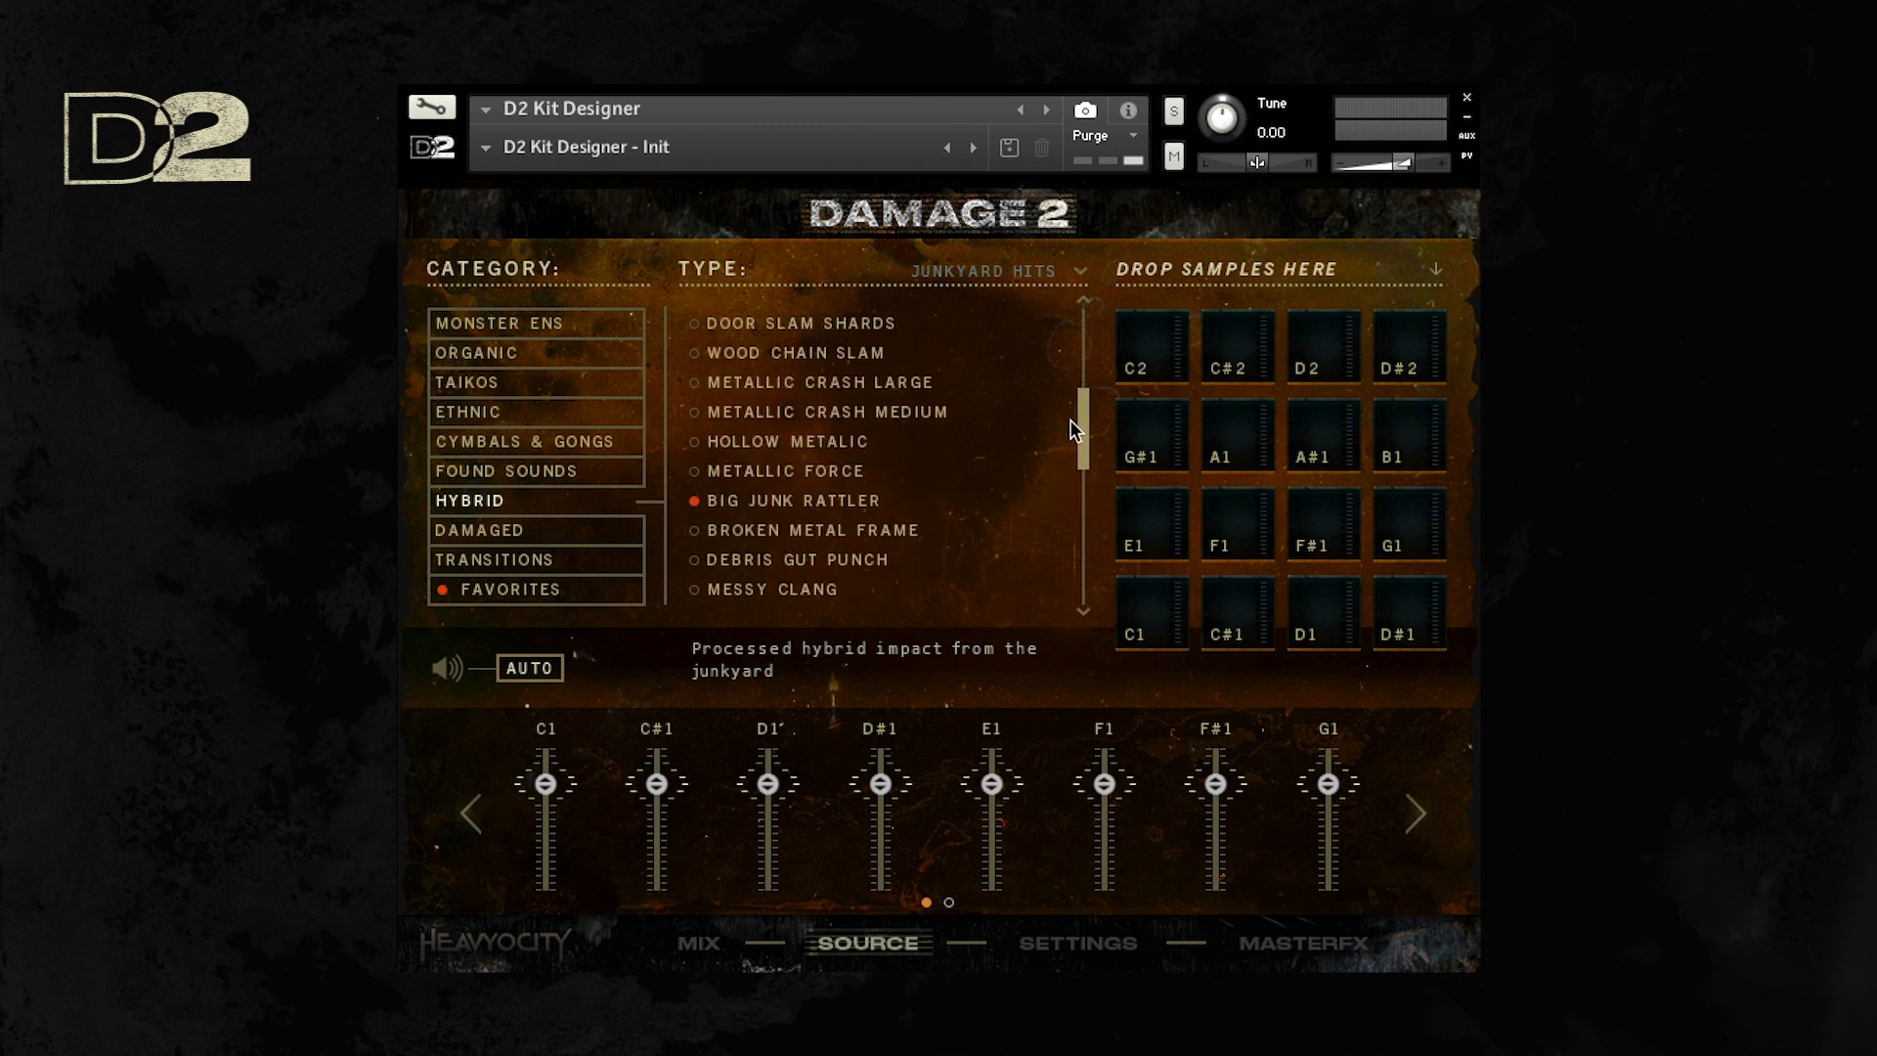
click(843, 502)
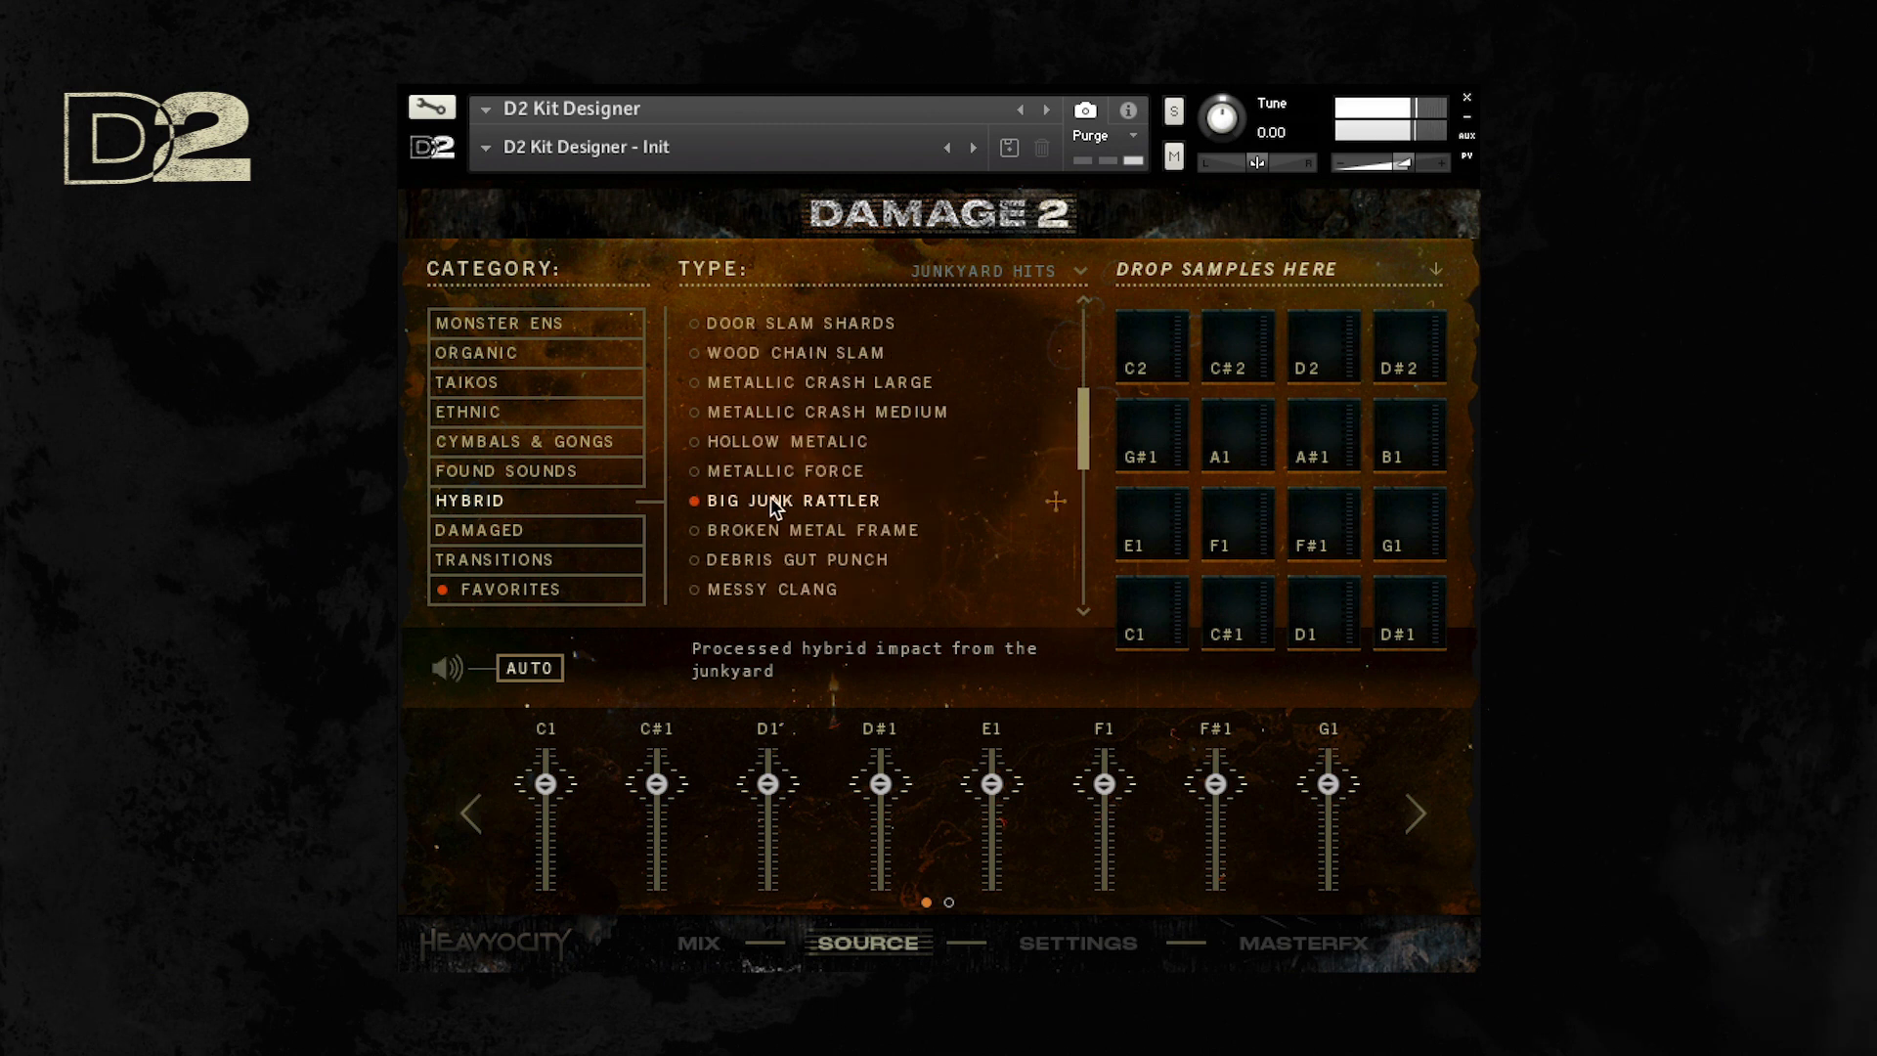
drag(771, 497, 1228, 614)
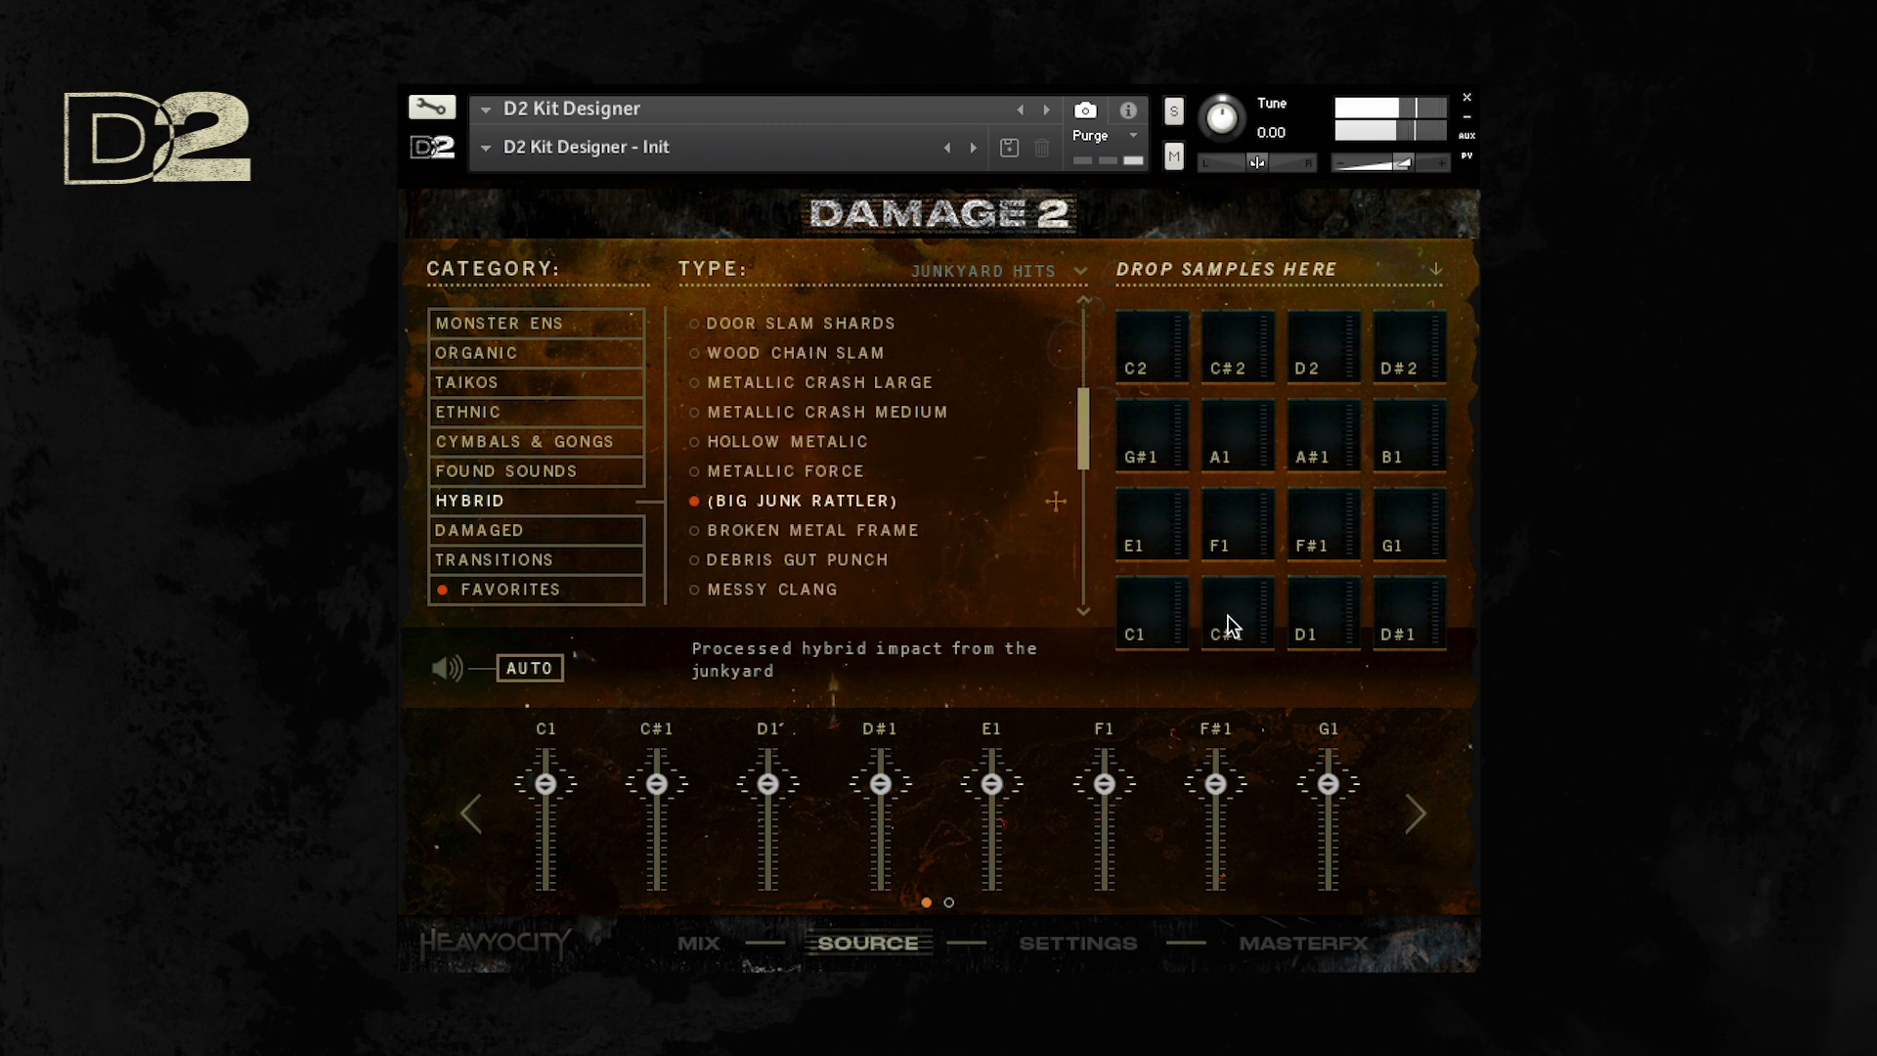
Step: Enable the EQ on the C#1 sound, set Low to about 2.9 dB and lower the High band
click(1088, 937)
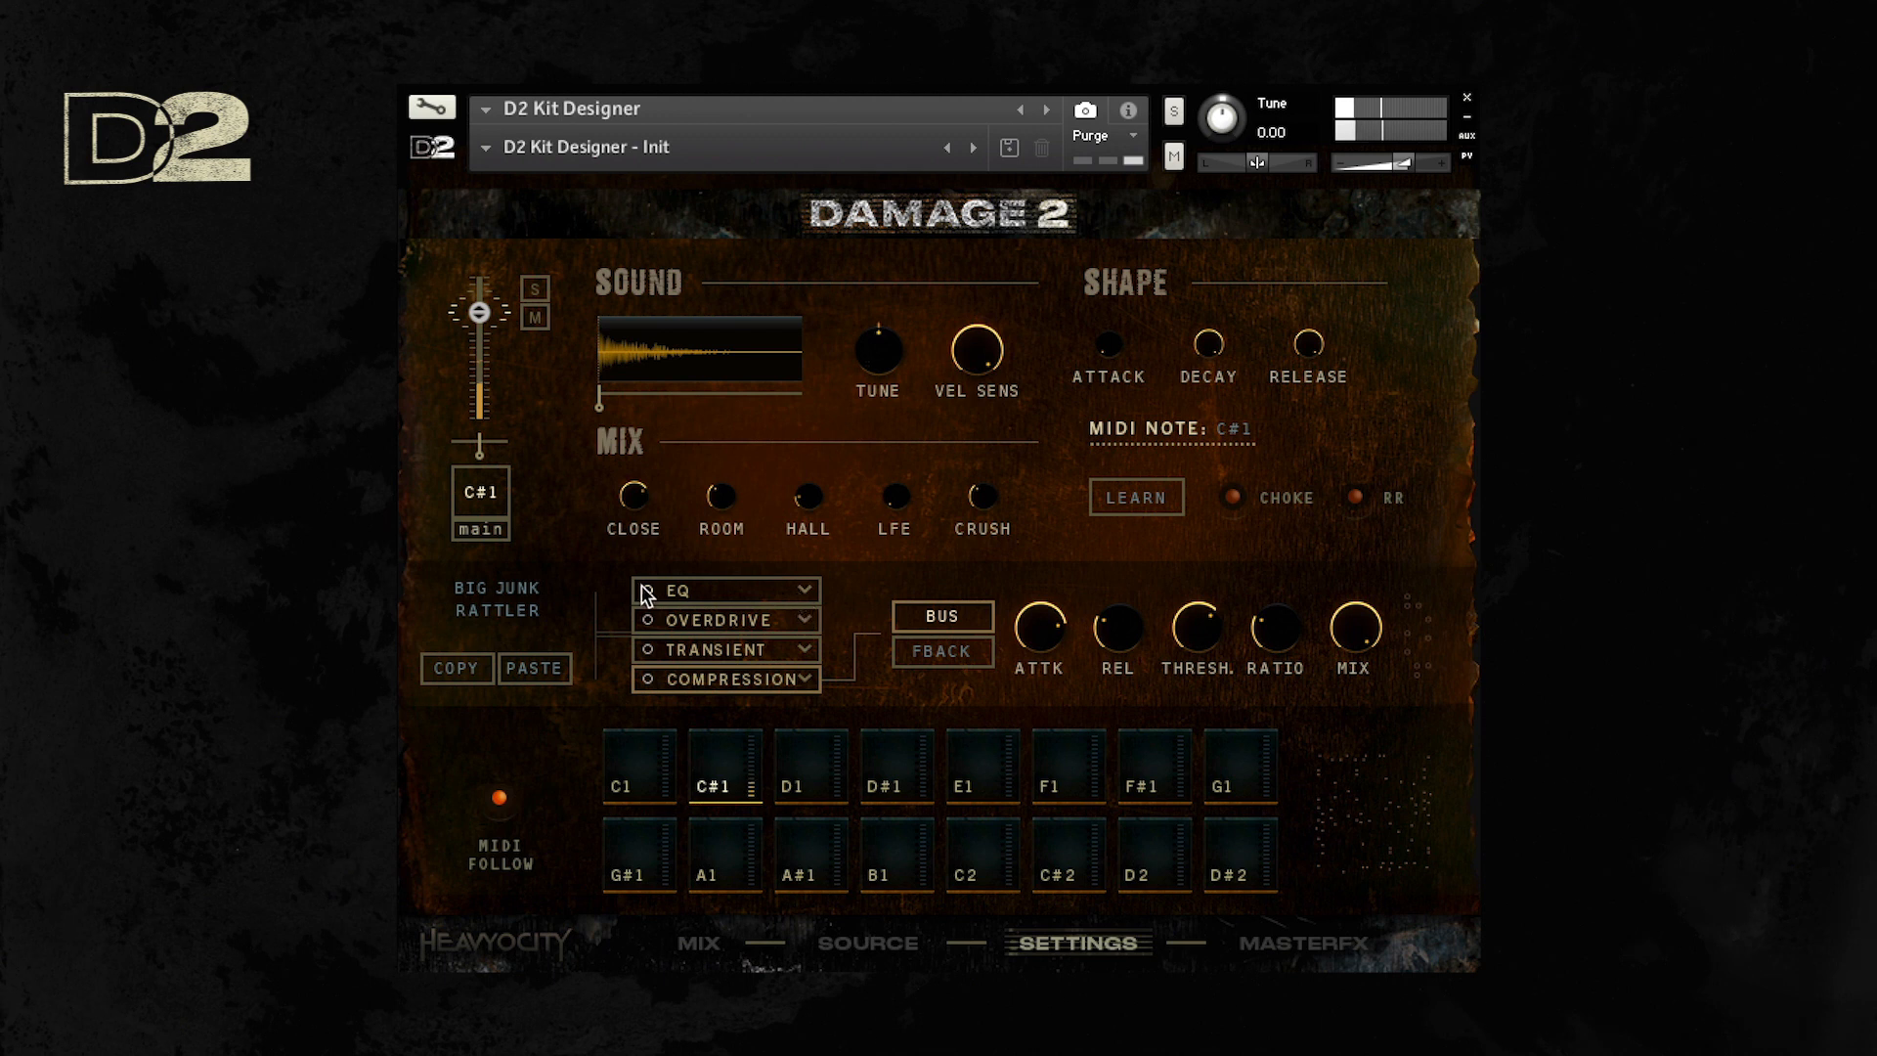
click(746, 591)
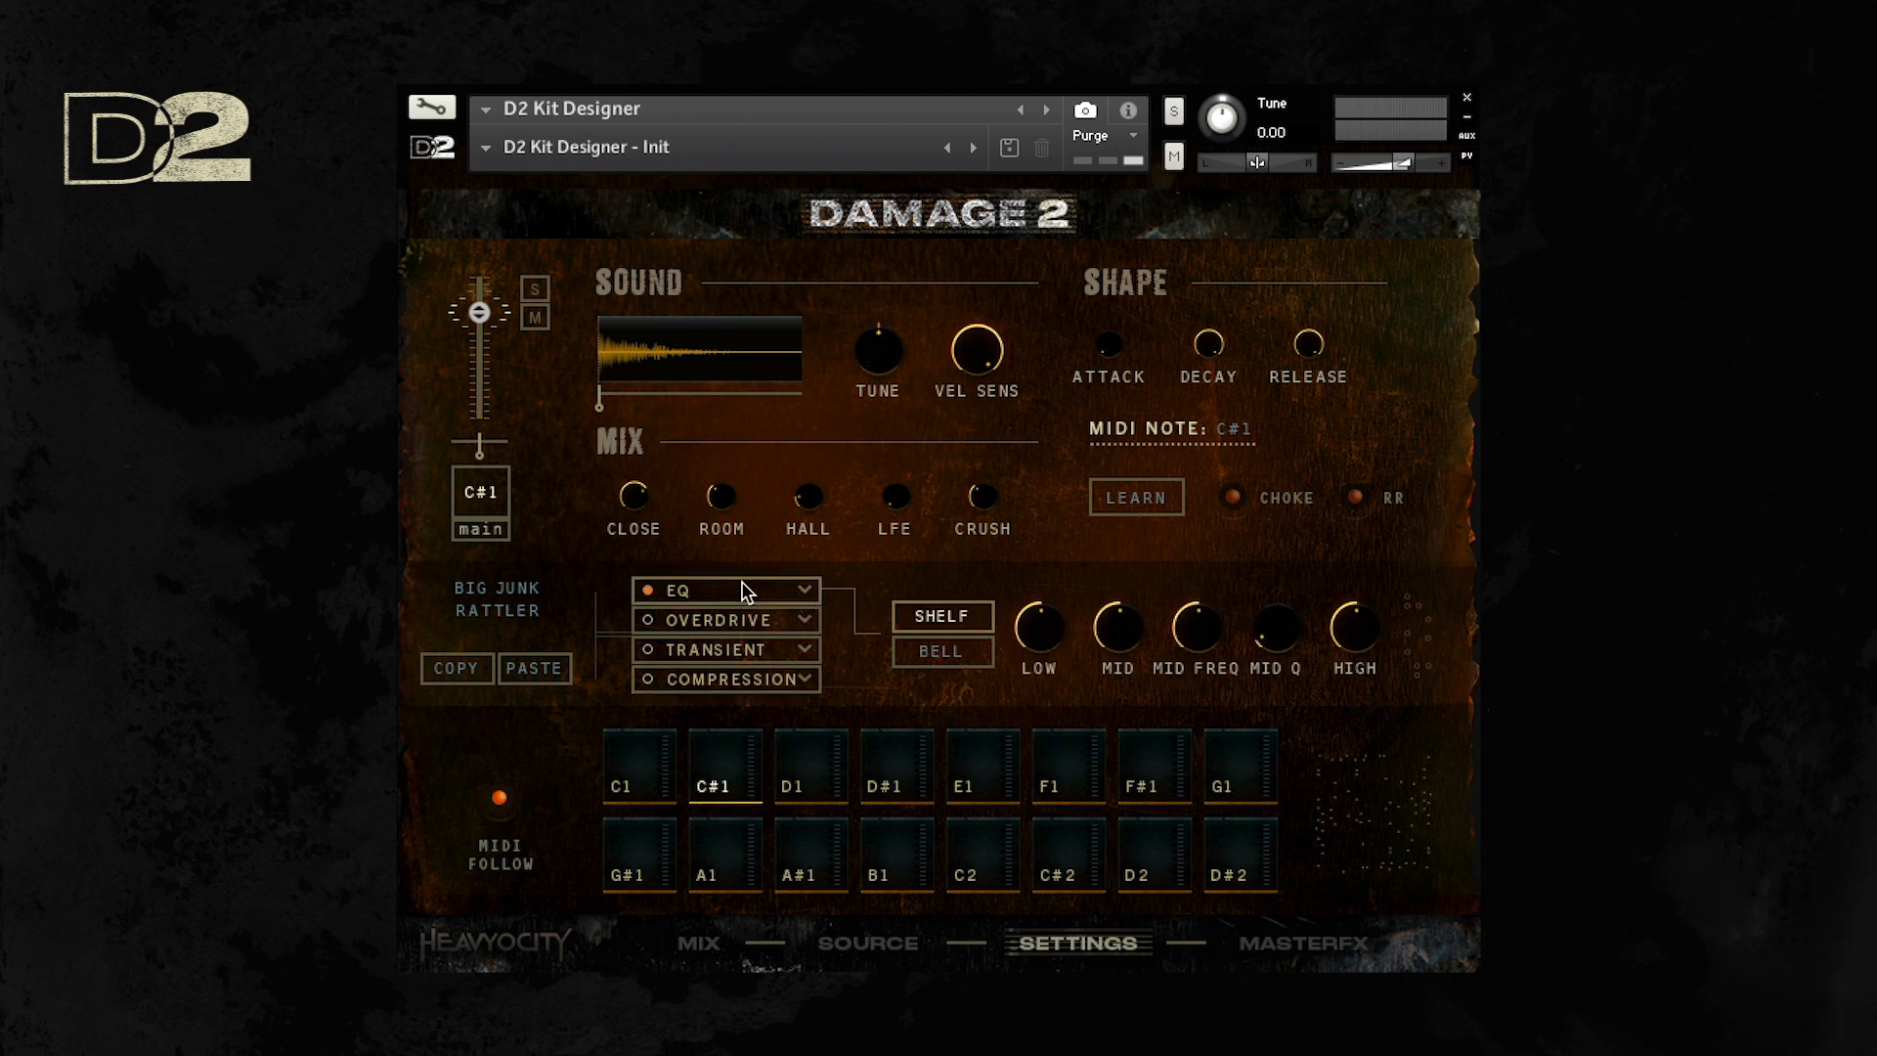
click(1043, 635)
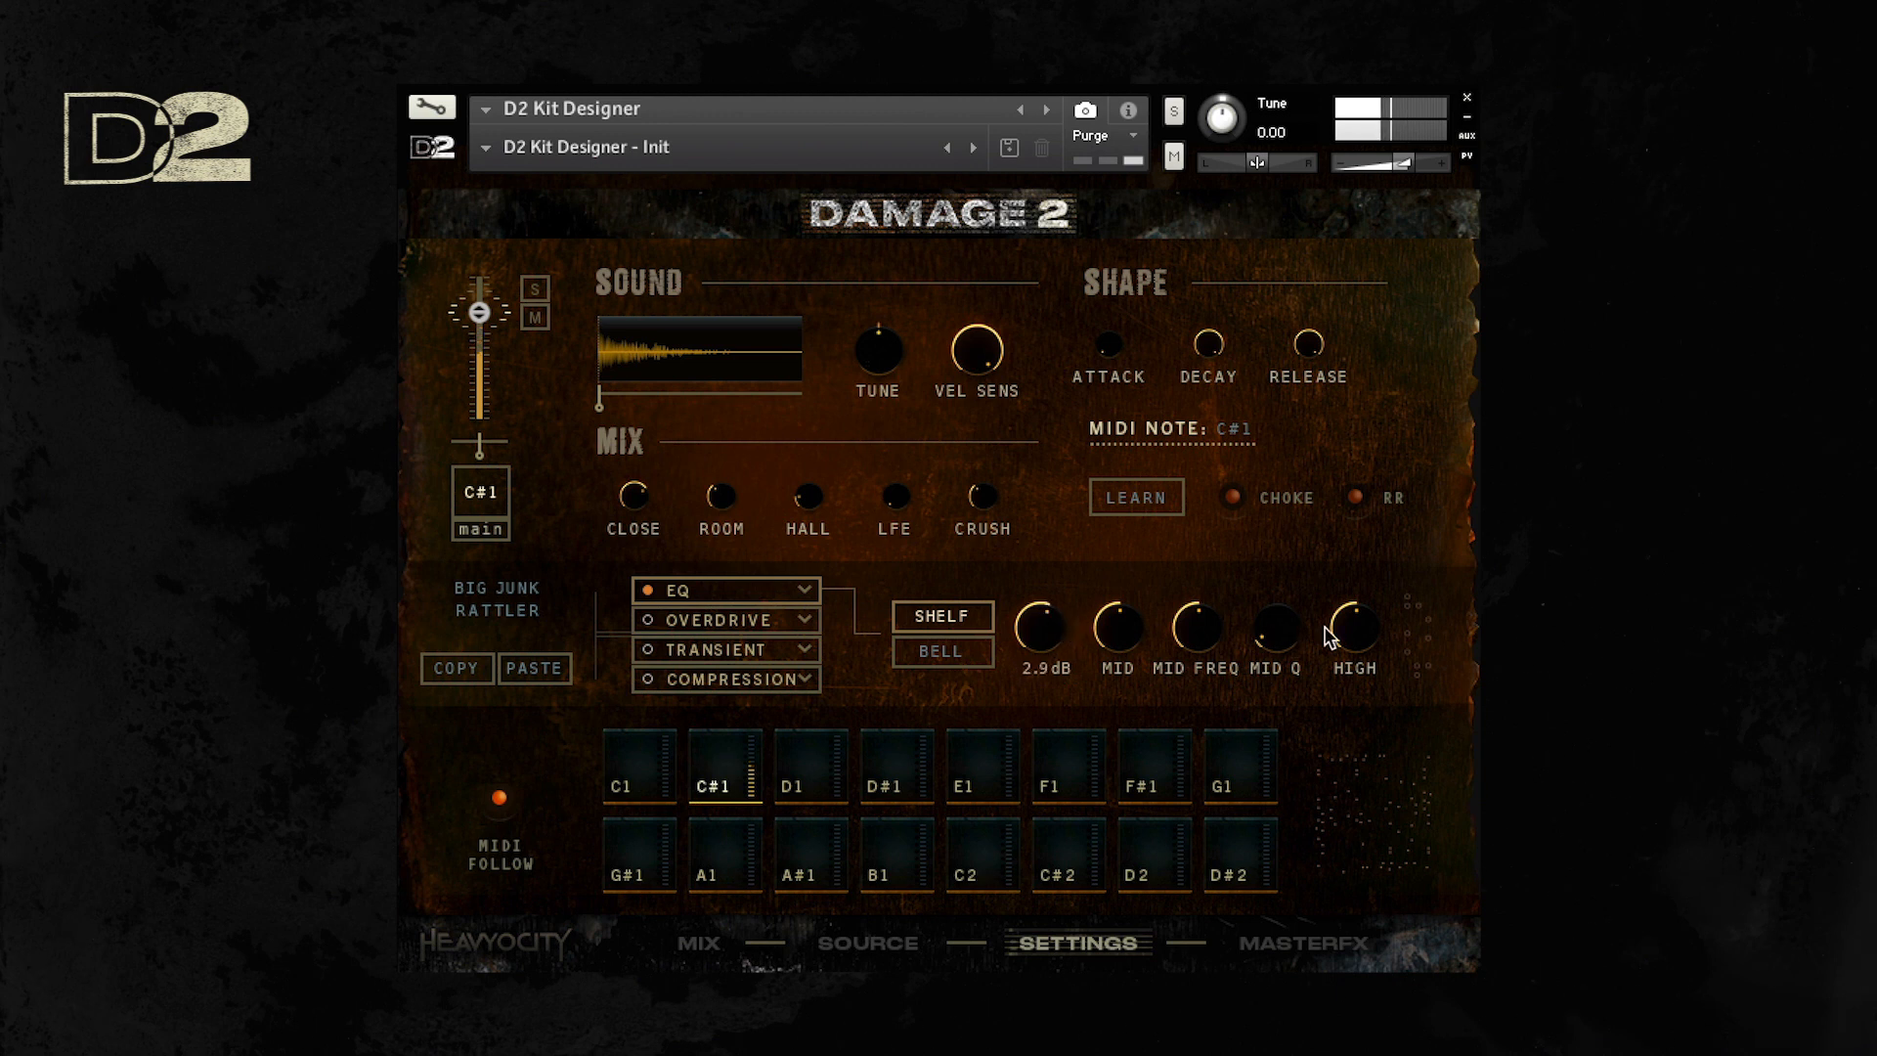
drag(1354, 630, 1352, 641)
Step: Enable Overdrive in Hard mode on the C#1 sound, reduce its Drive and lower the pad's volume
click(672, 618)
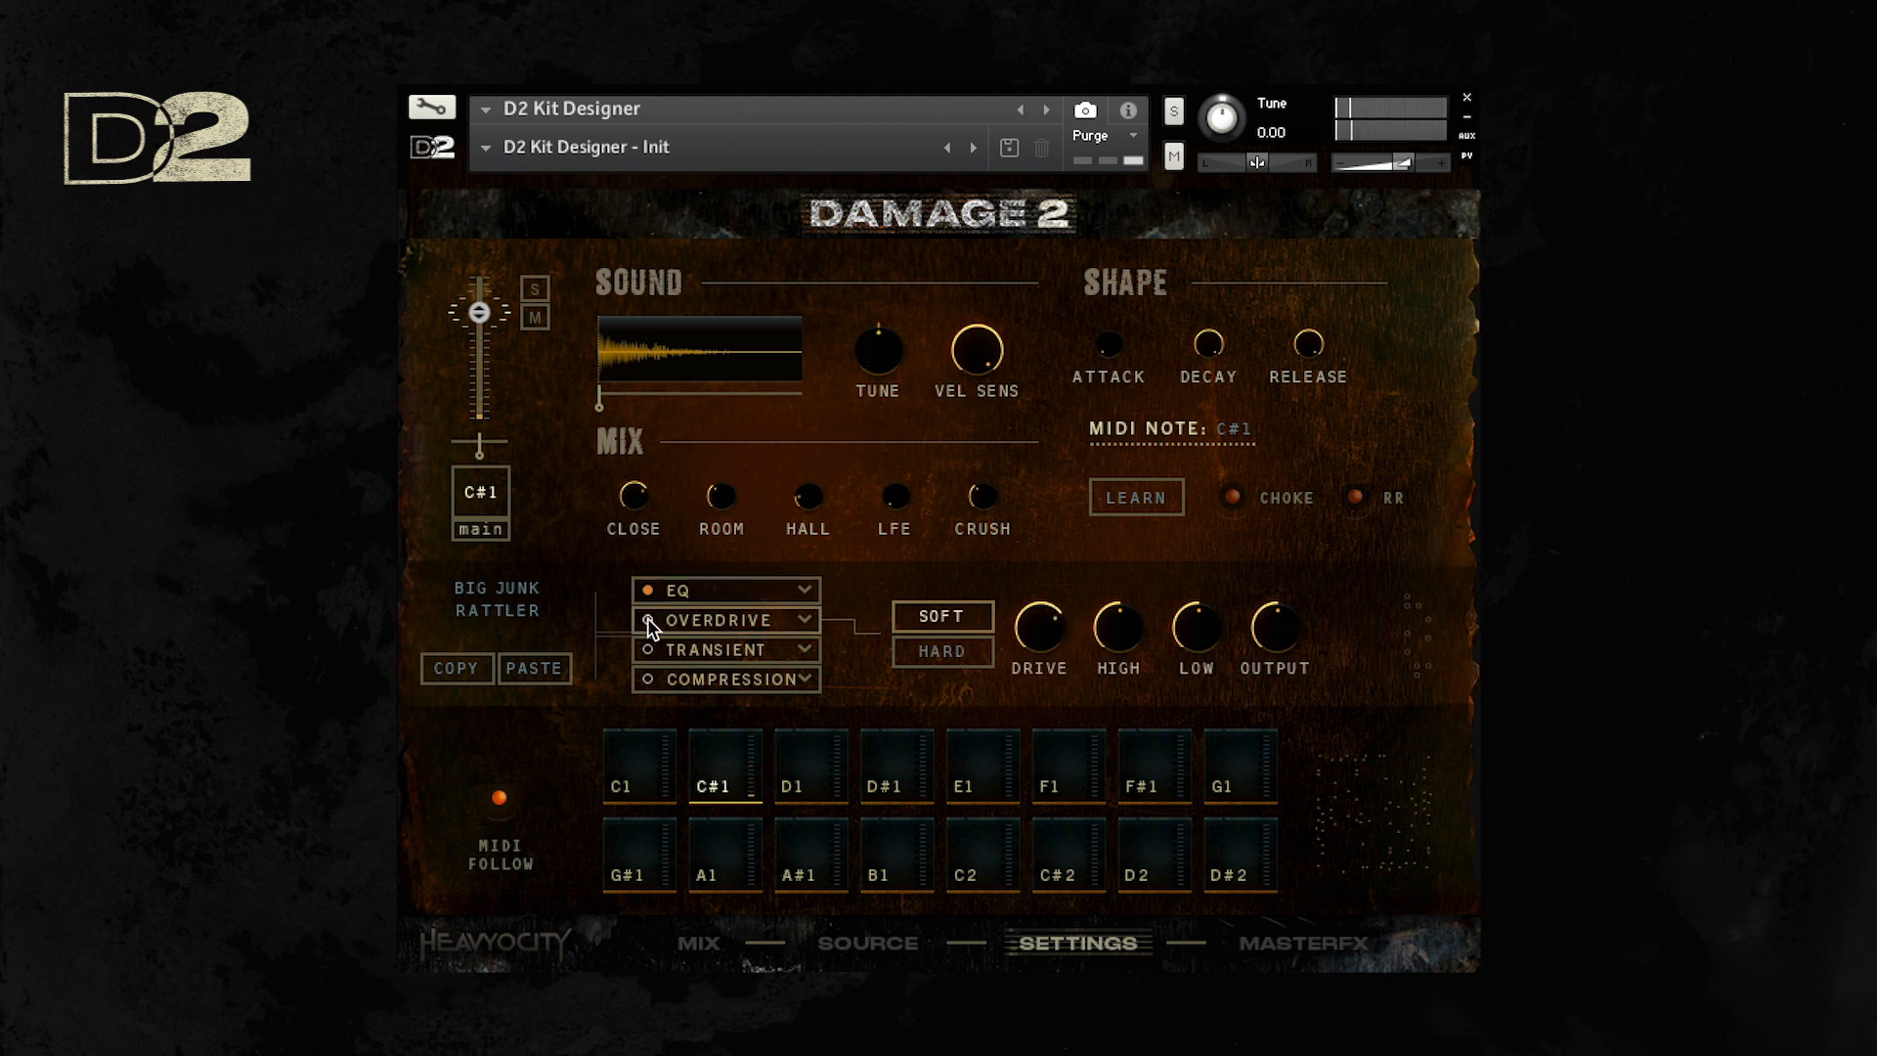
click(647, 620)
click(940, 649)
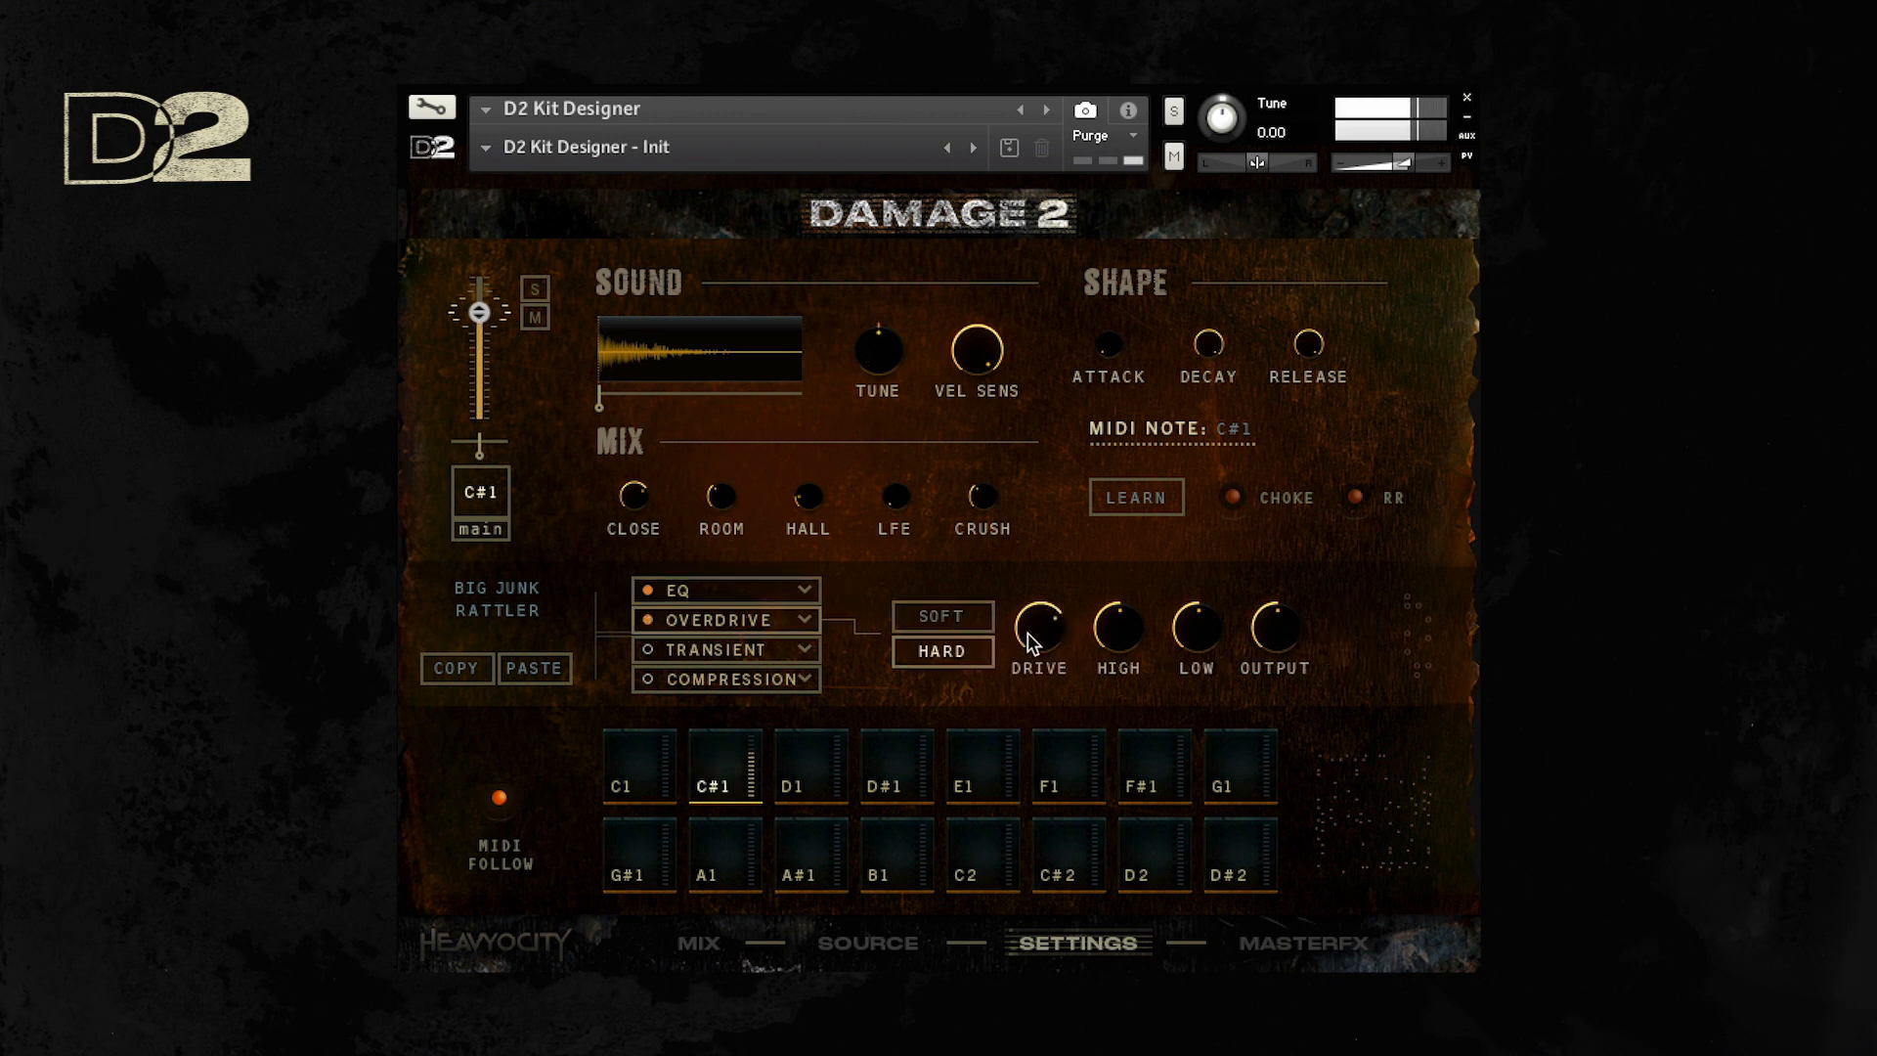
drag(1027, 633, 1040, 627)
drag(478, 334, 469, 367)
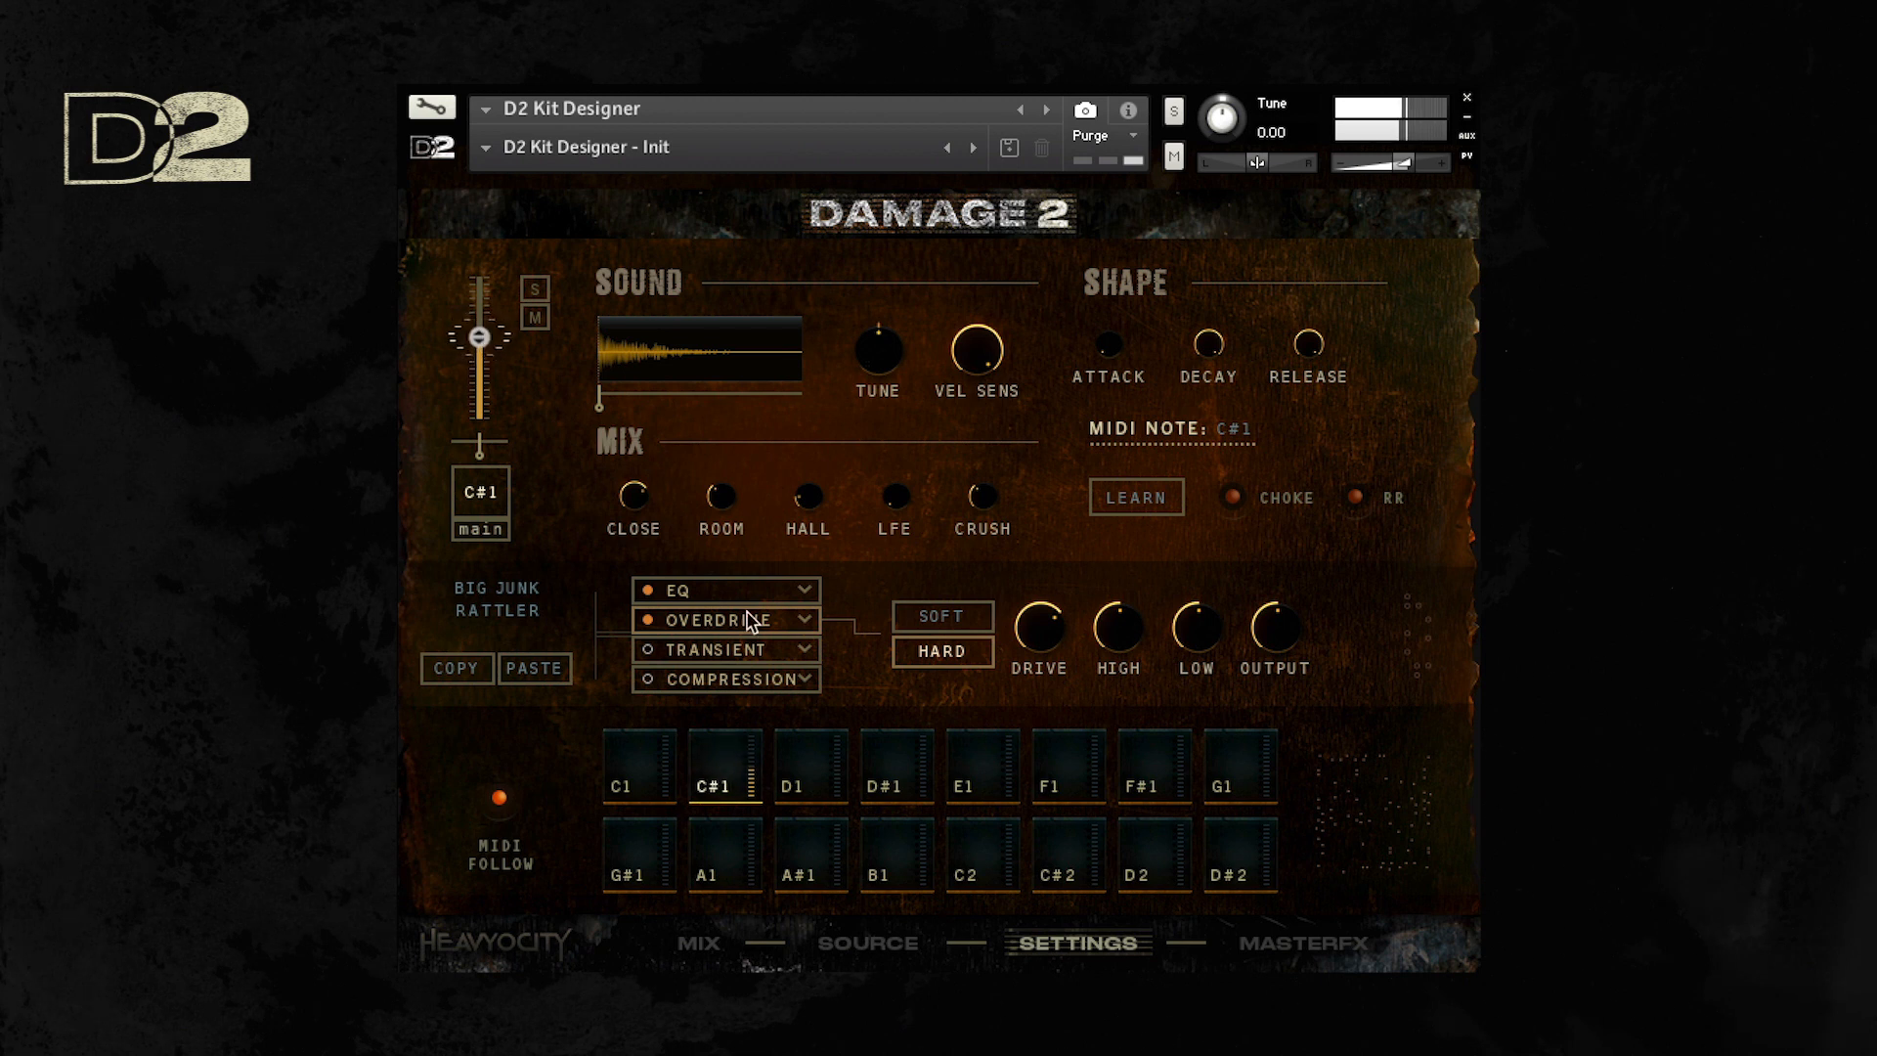
drag(1043, 636, 1034, 689)
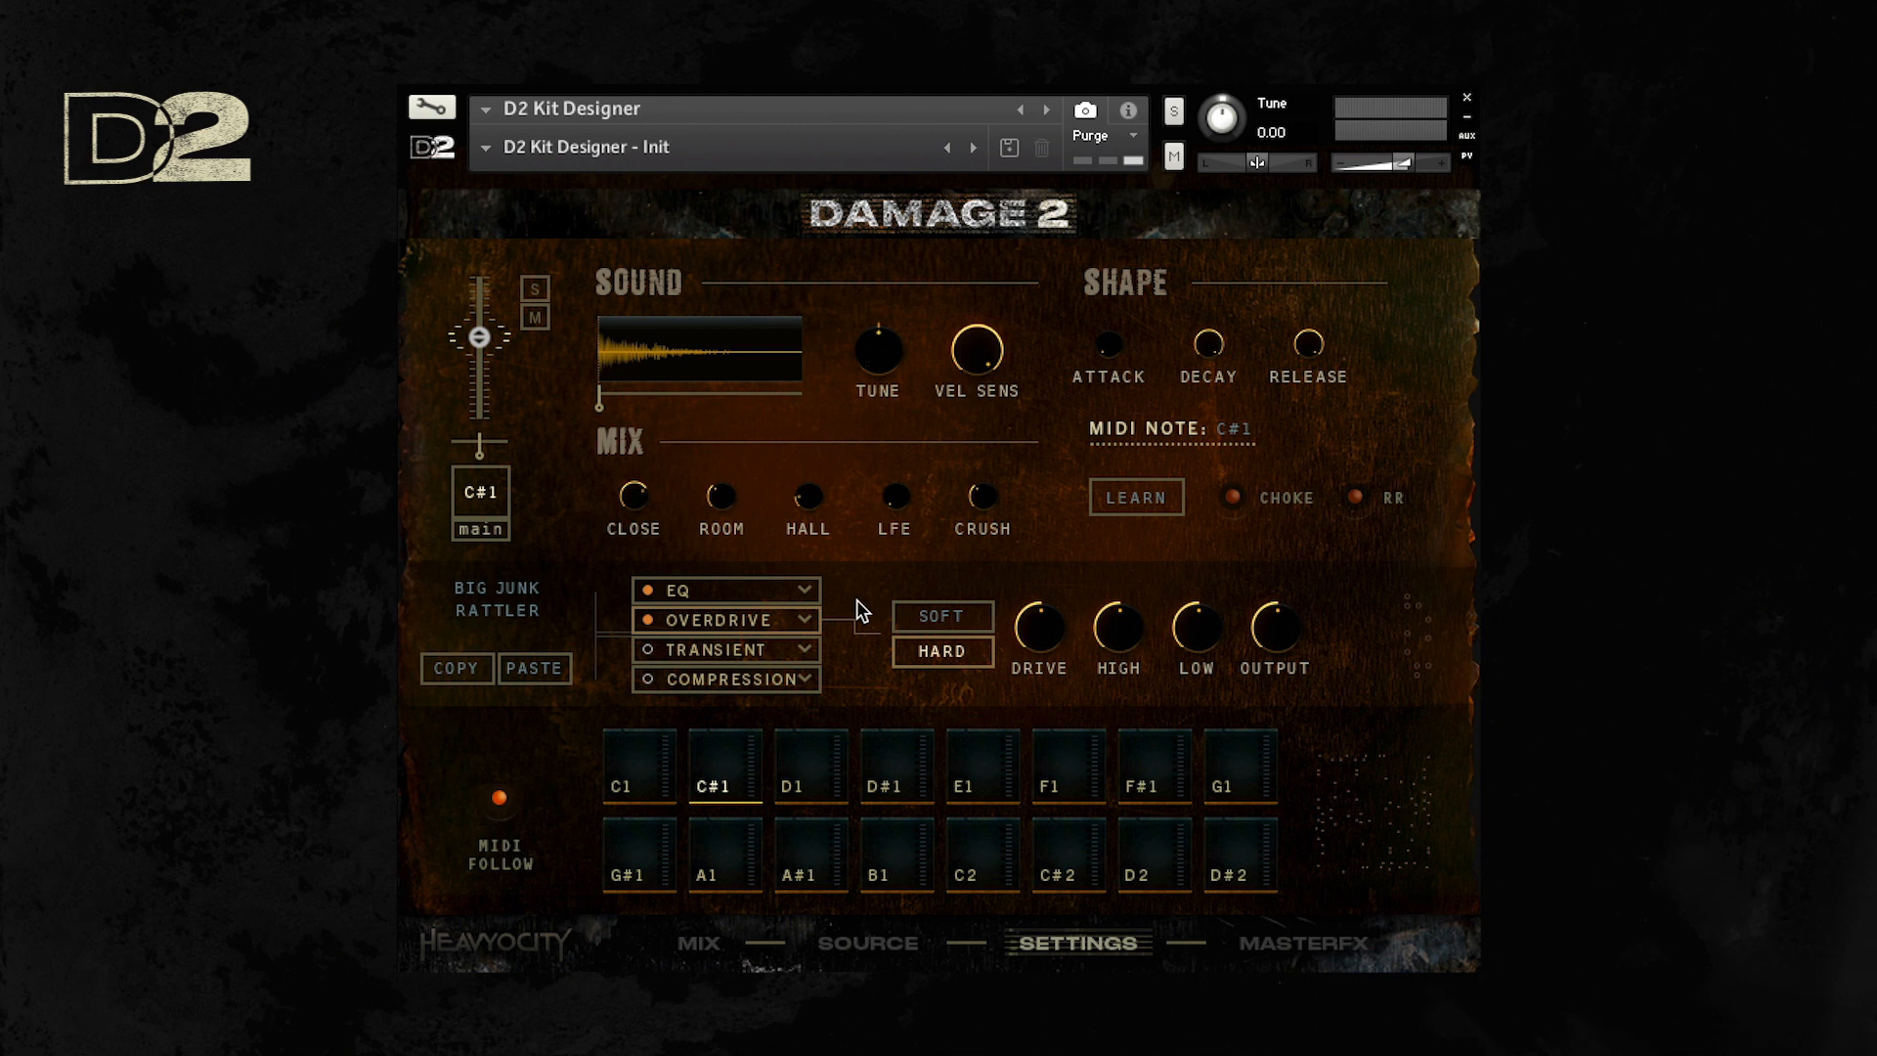
Step: Audition Transitions sounds: Gong Cym Swell 02, Hybrid Swell 09, Cym/Gong Reverse 04 and Damage Reverse 06
click(876, 943)
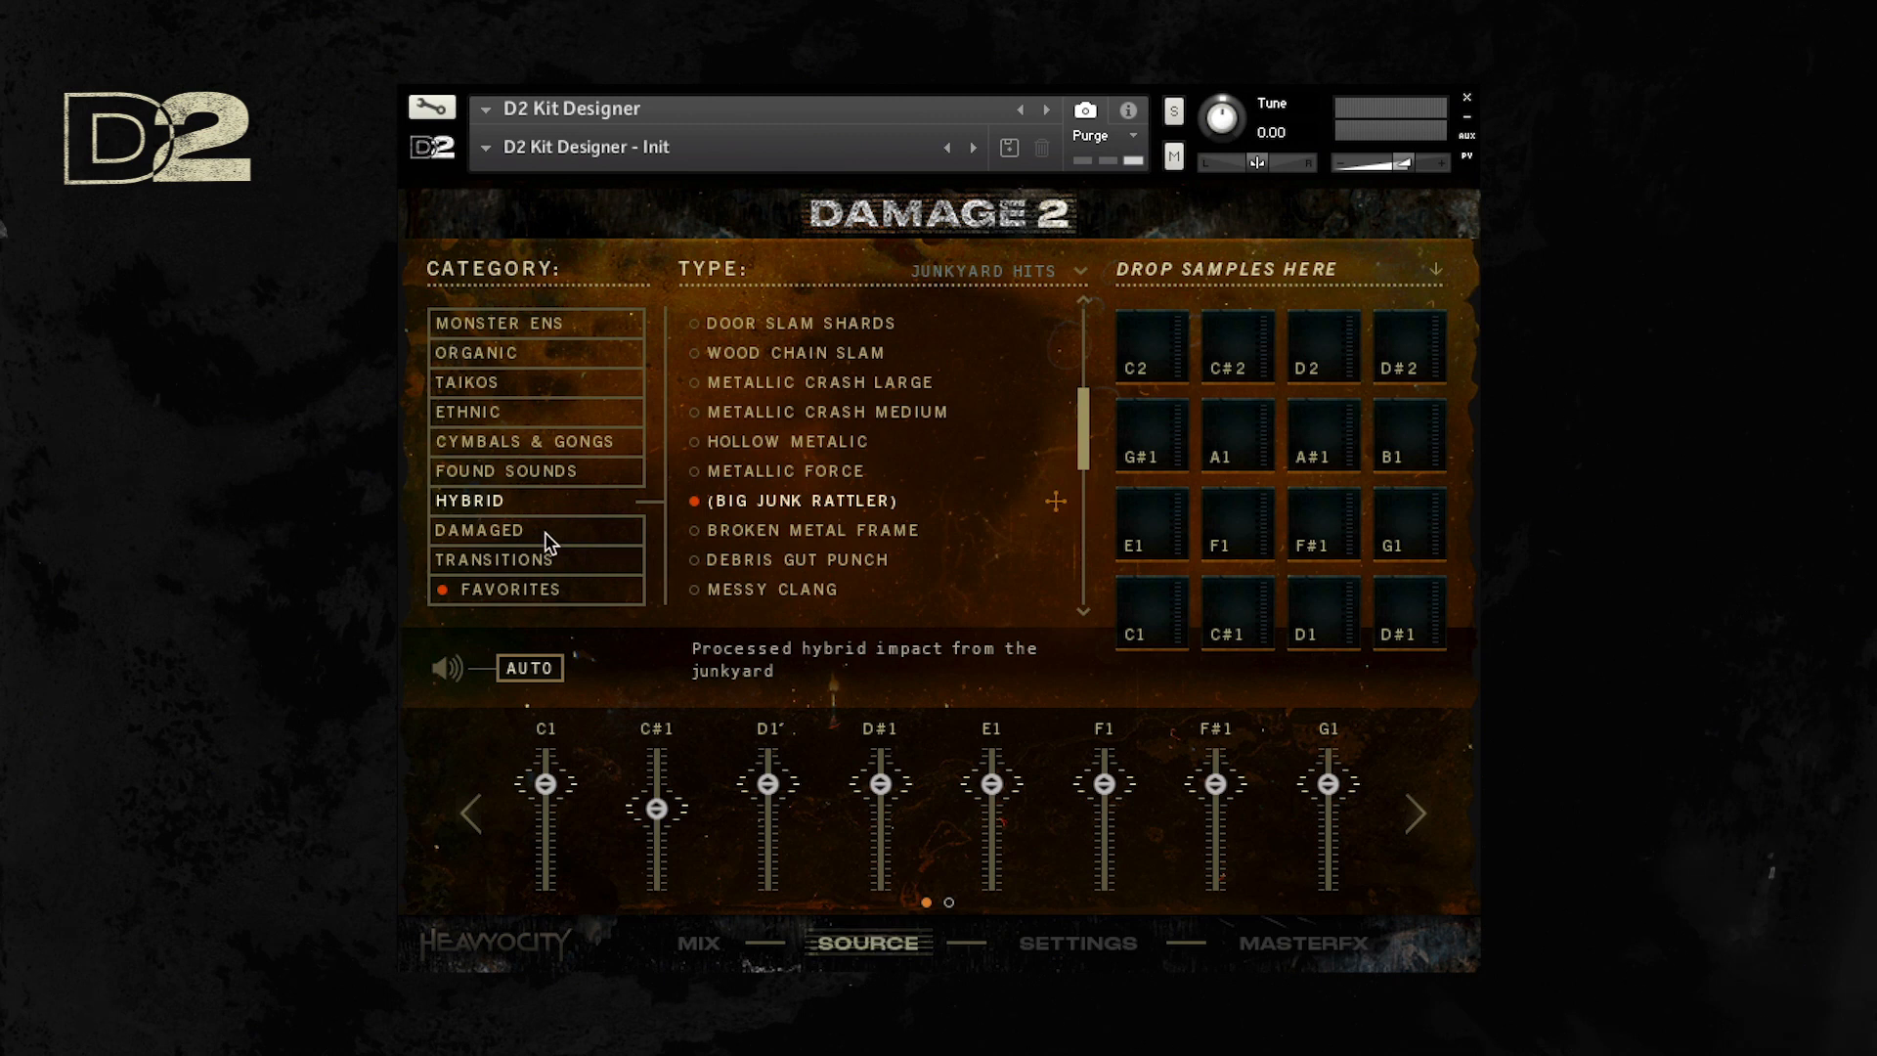
click(499, 559)
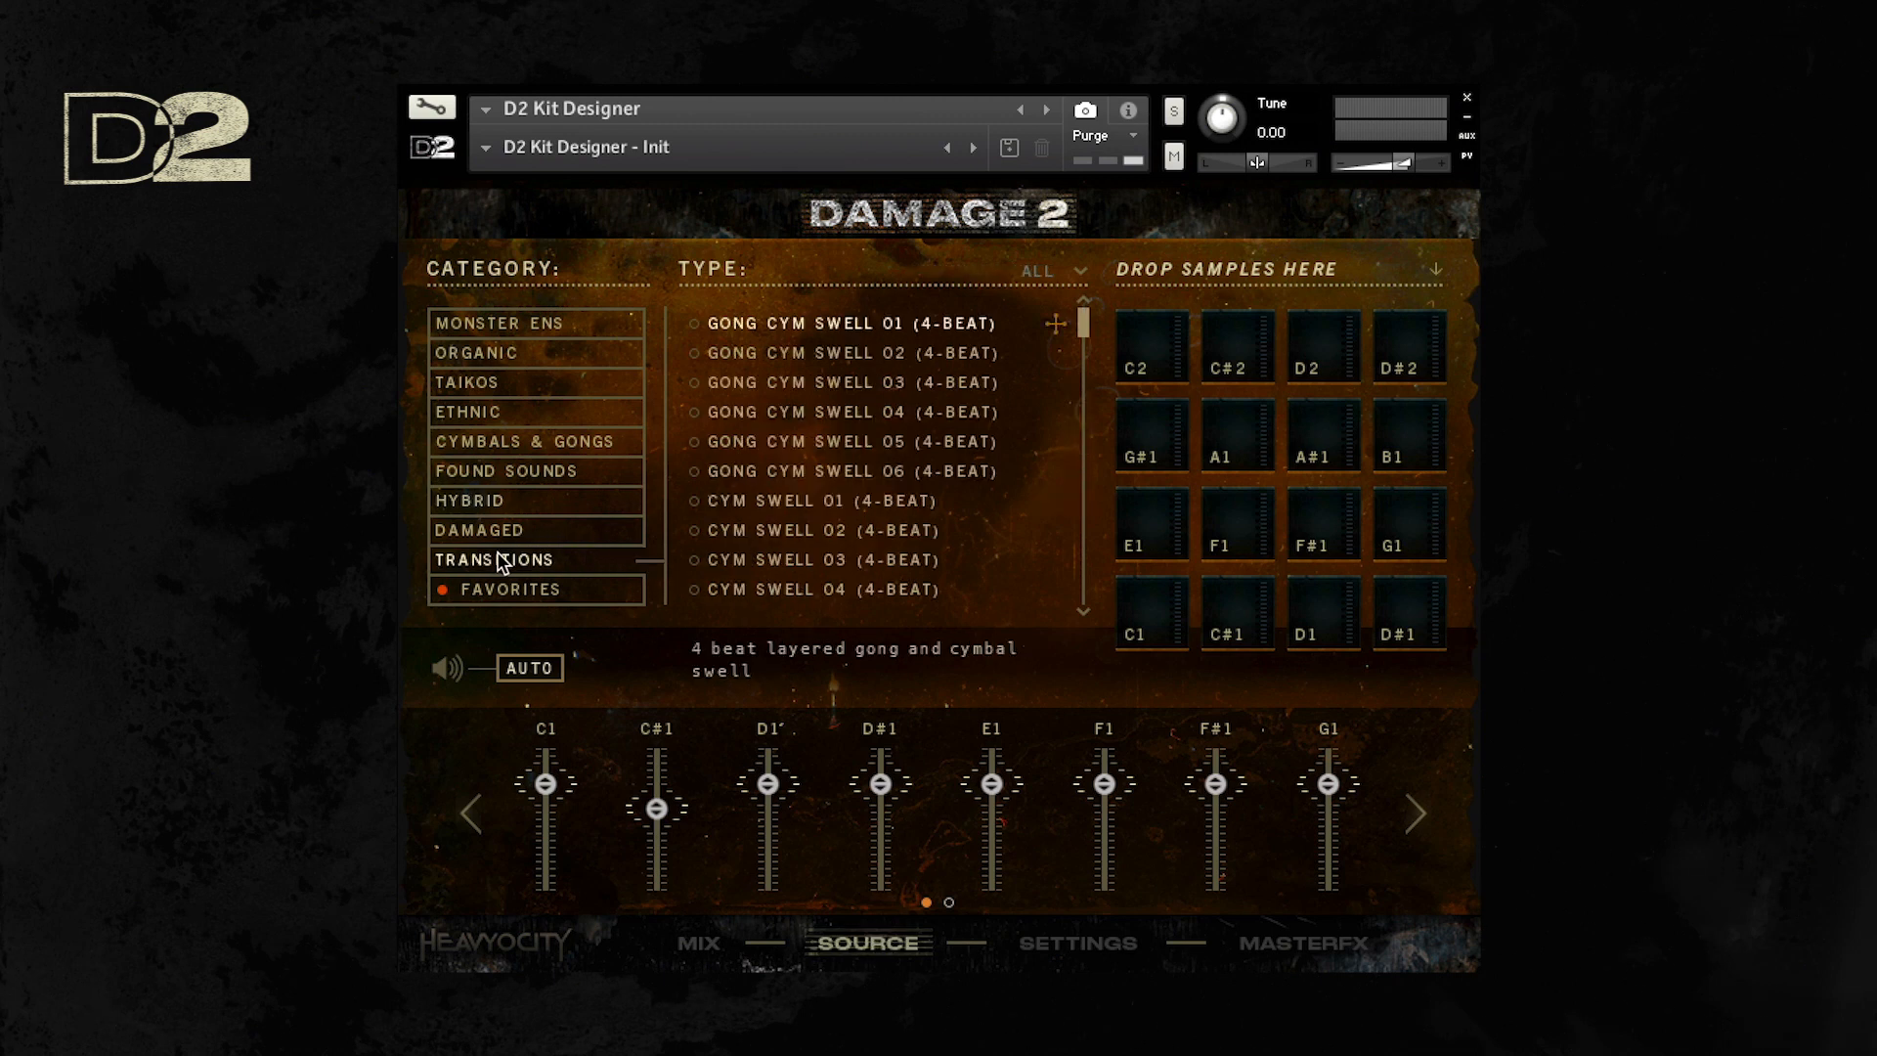
click(823, 355)
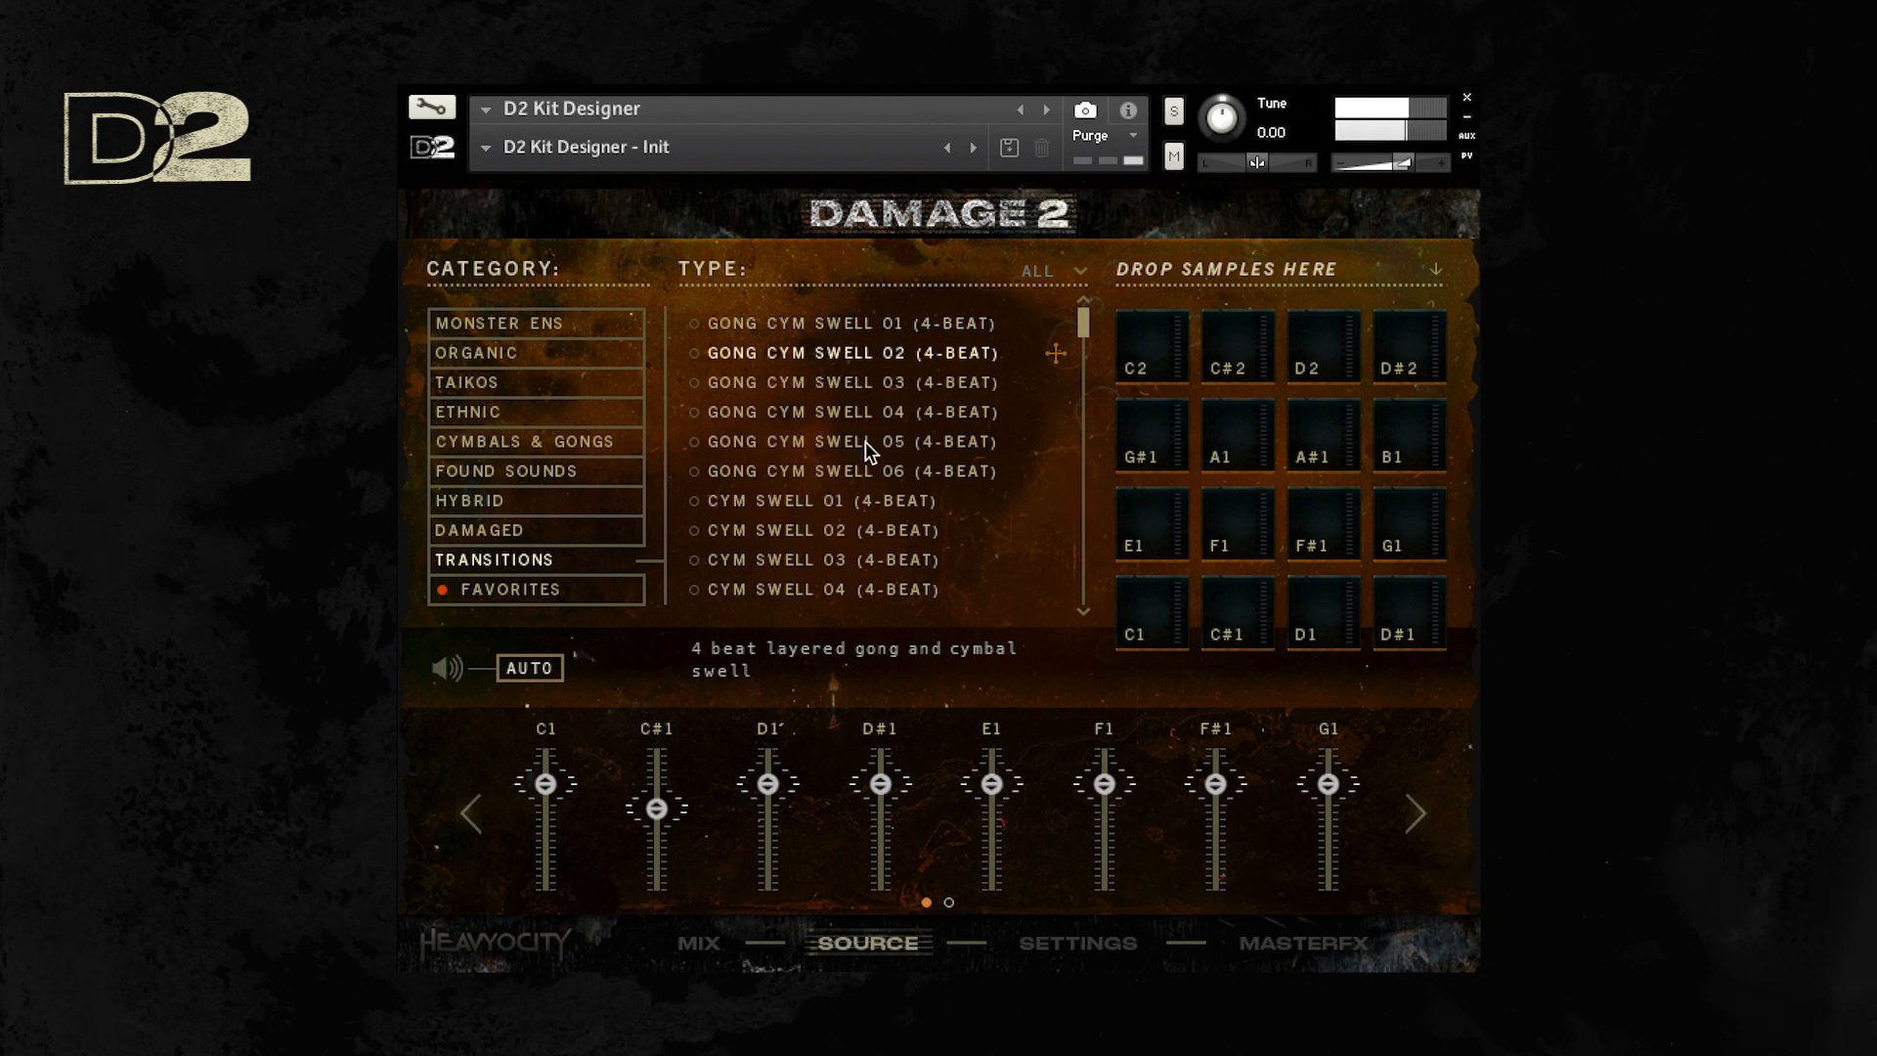
drag(1083, 325, 1069, 383)
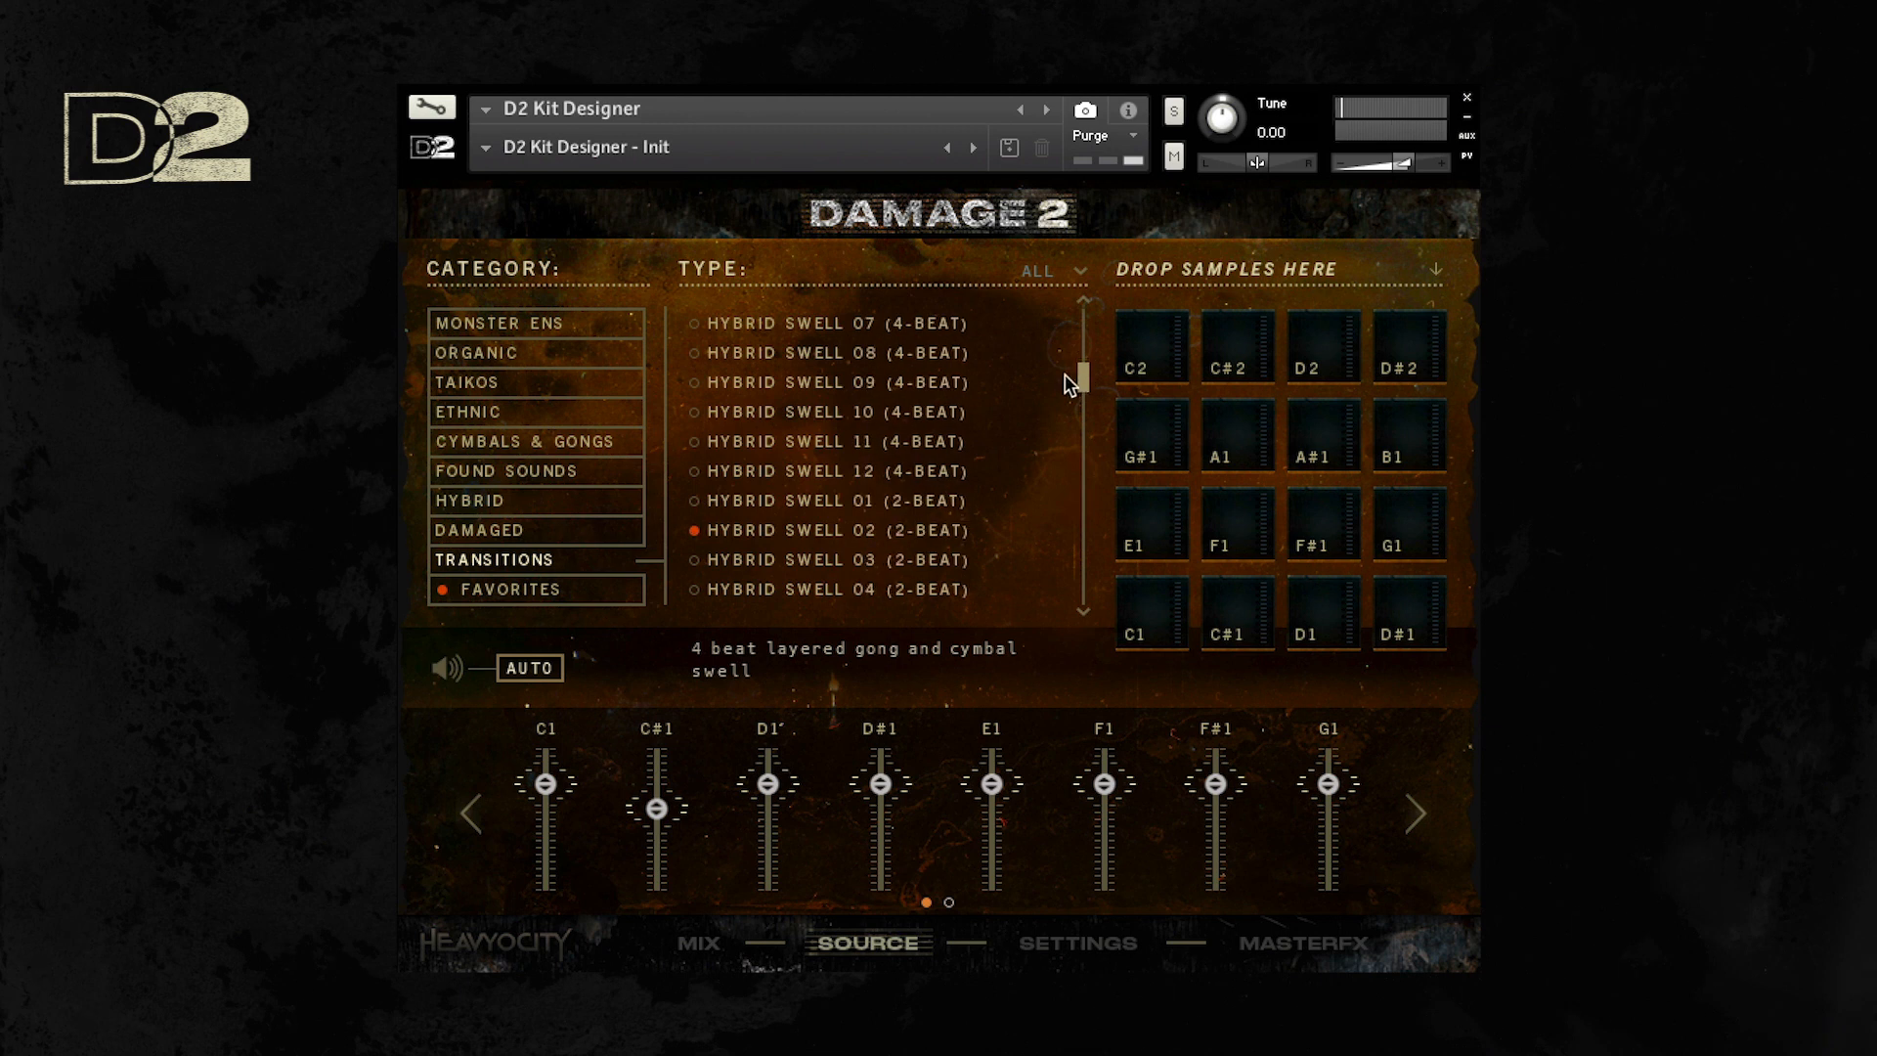
click(830, 384)
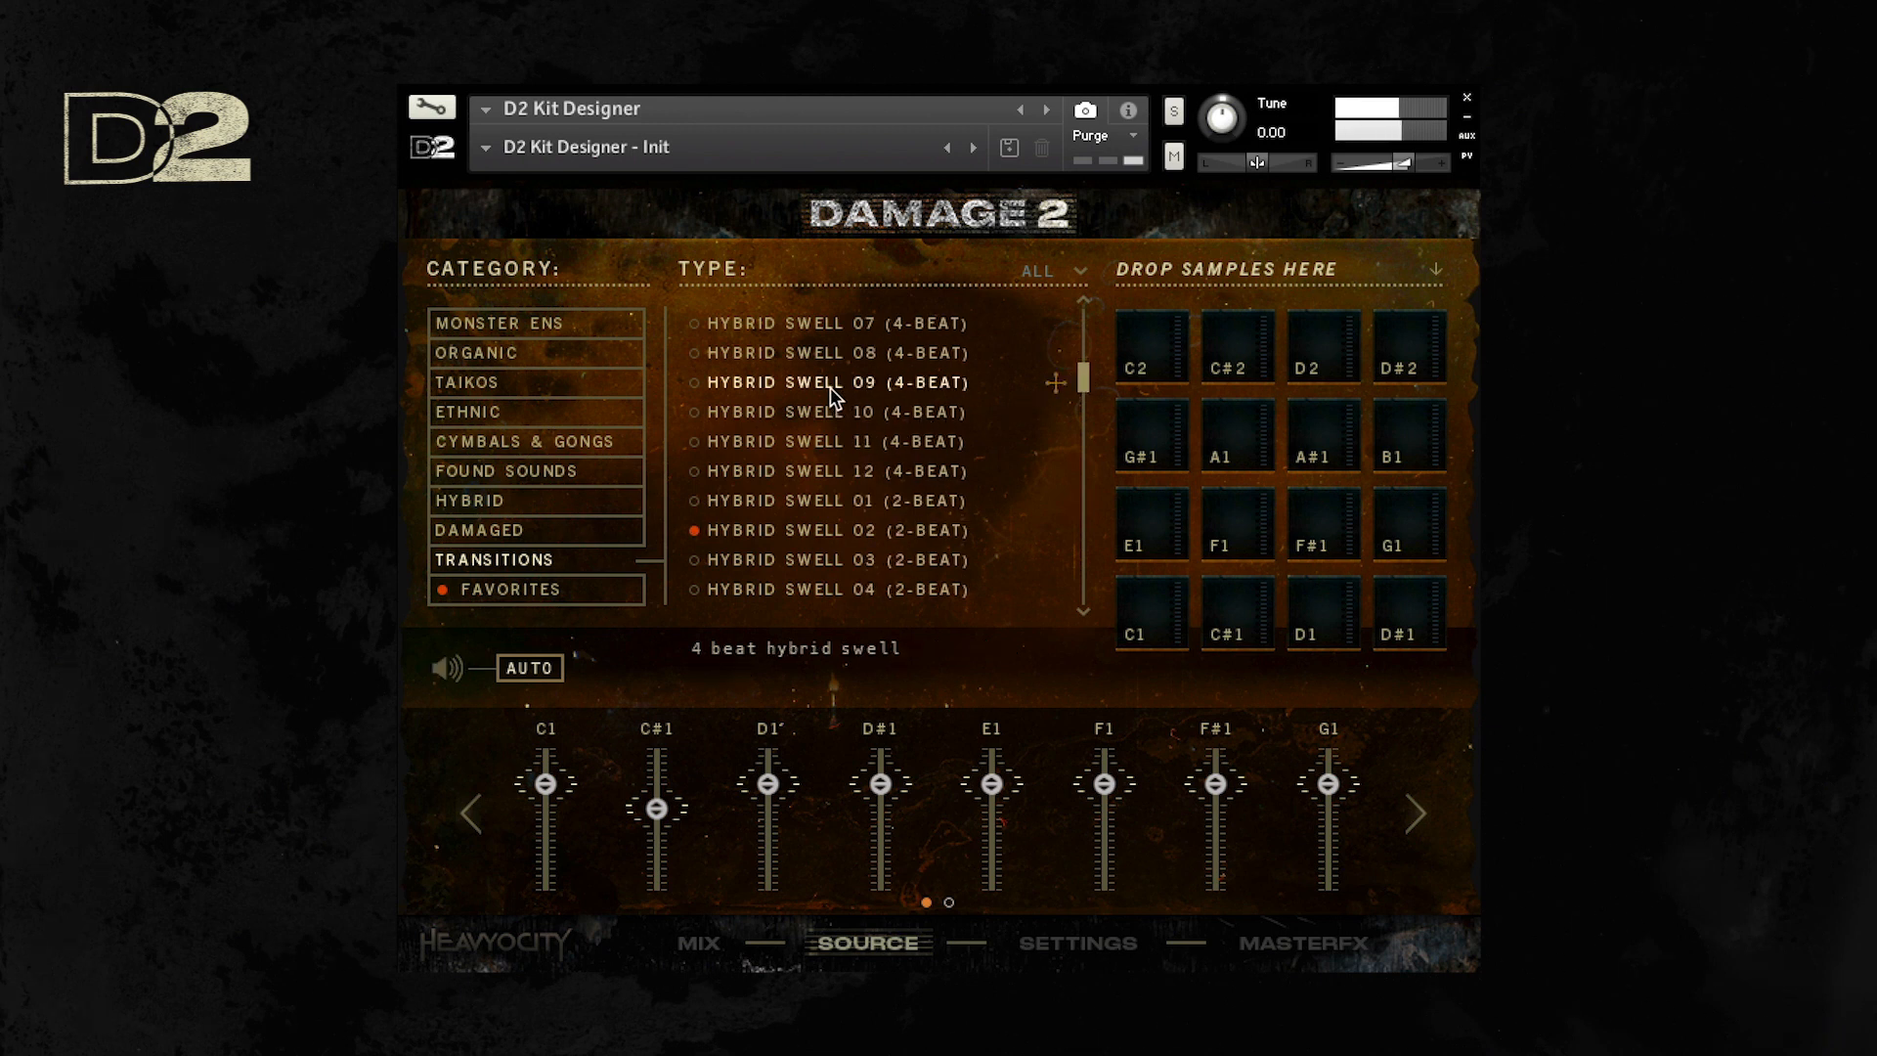
drag(1083, 379, 1076, 487)
click(868, 469)
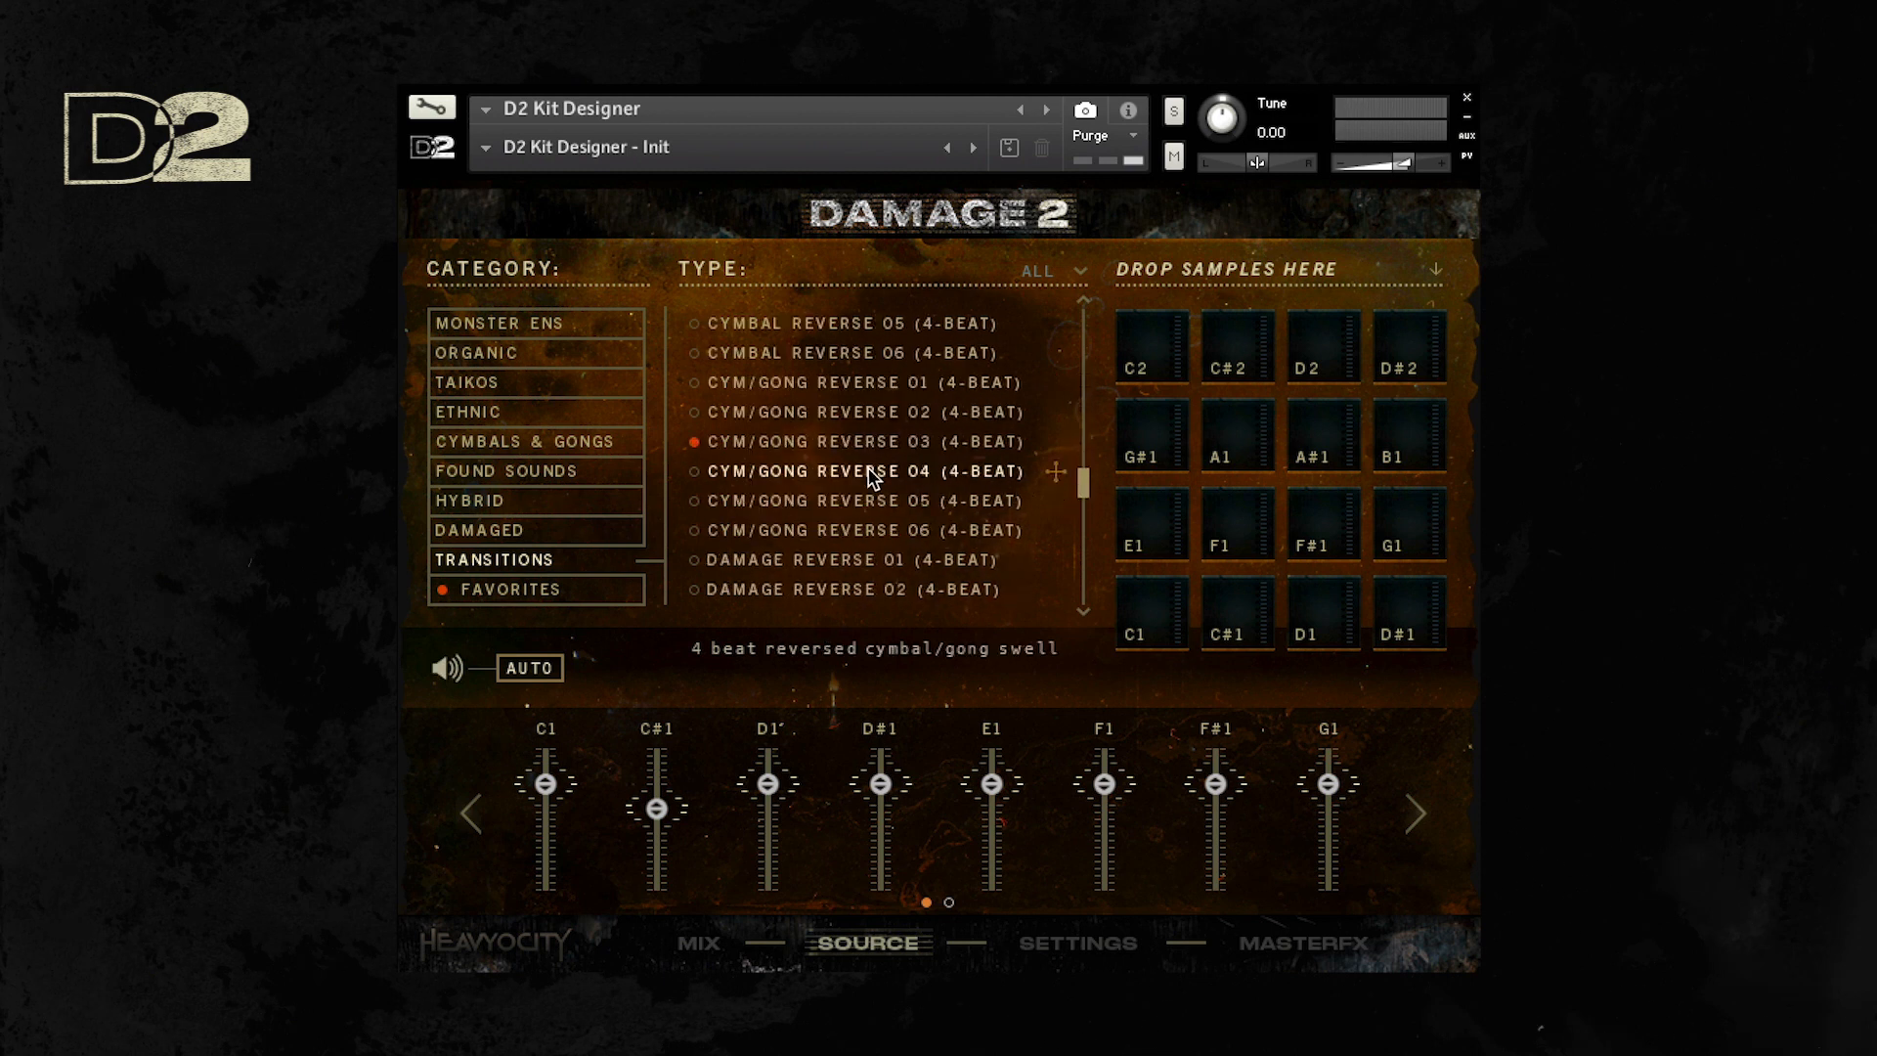
drag(1083, 483, 1080, 514)
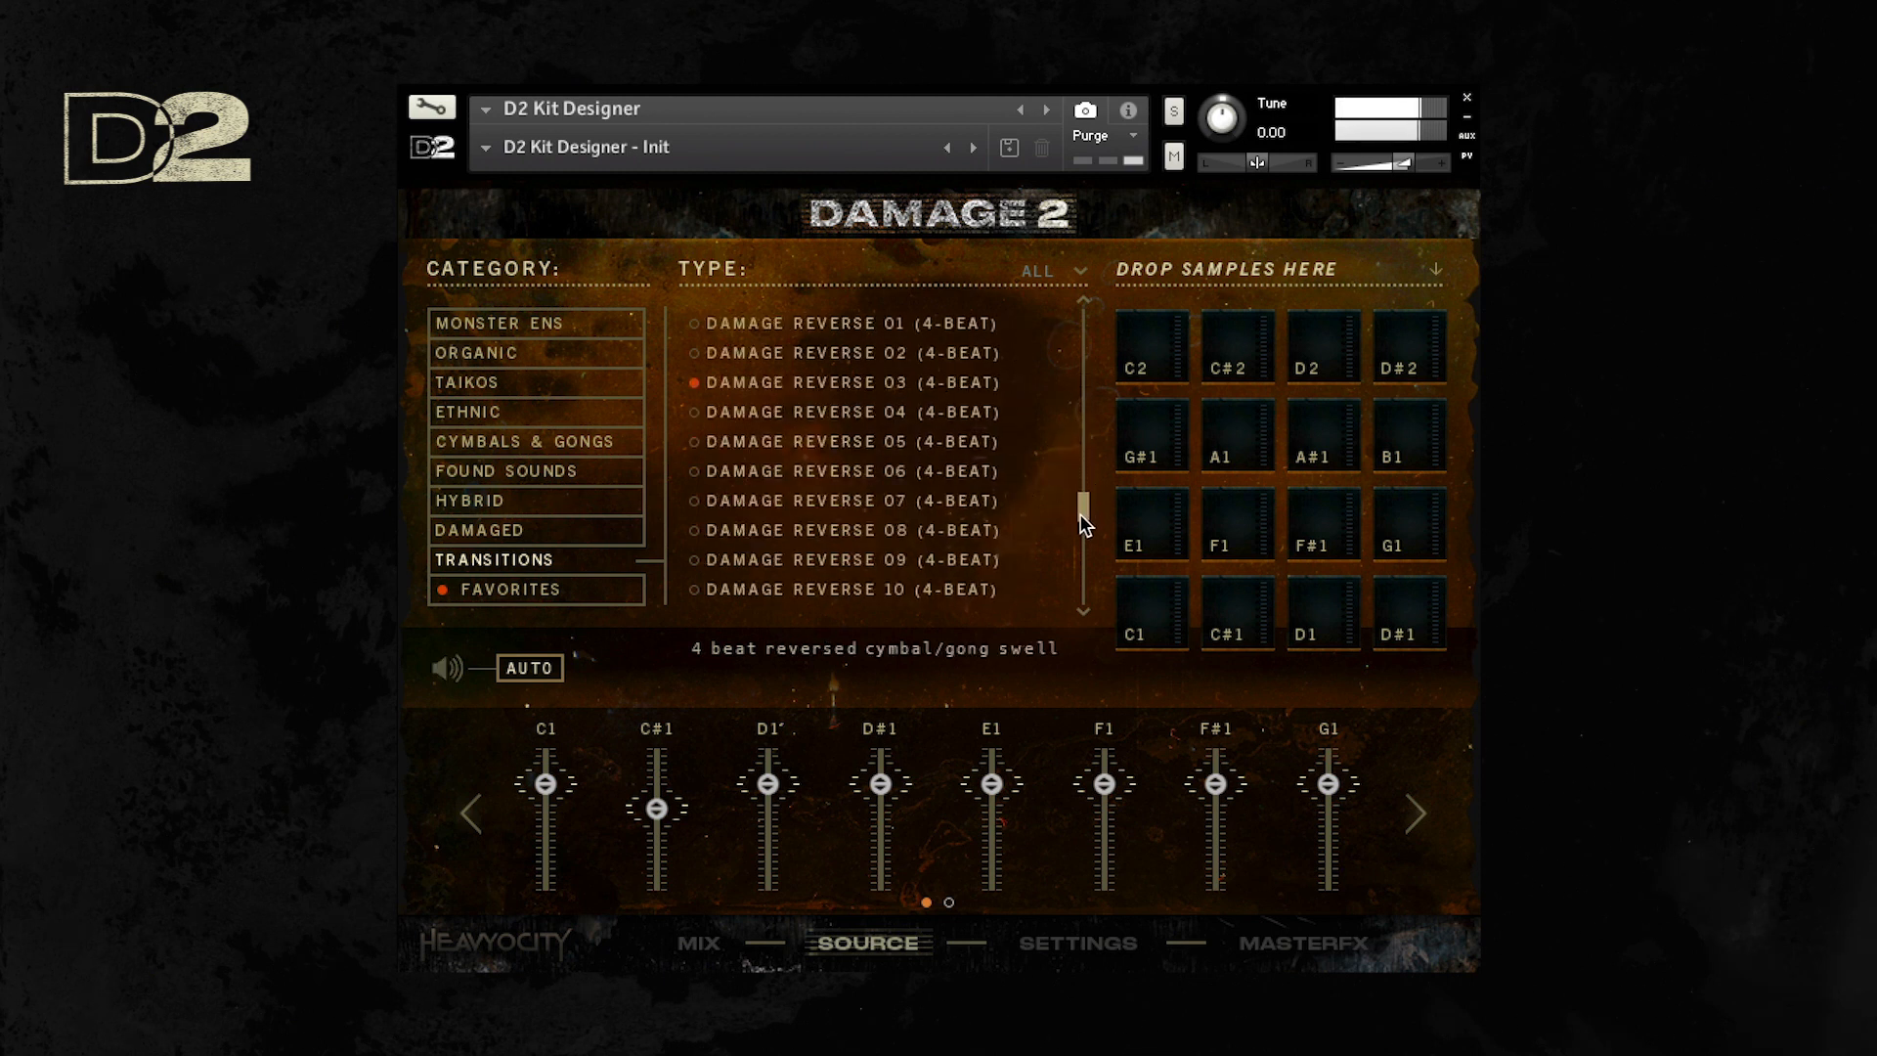
click(862, 473)
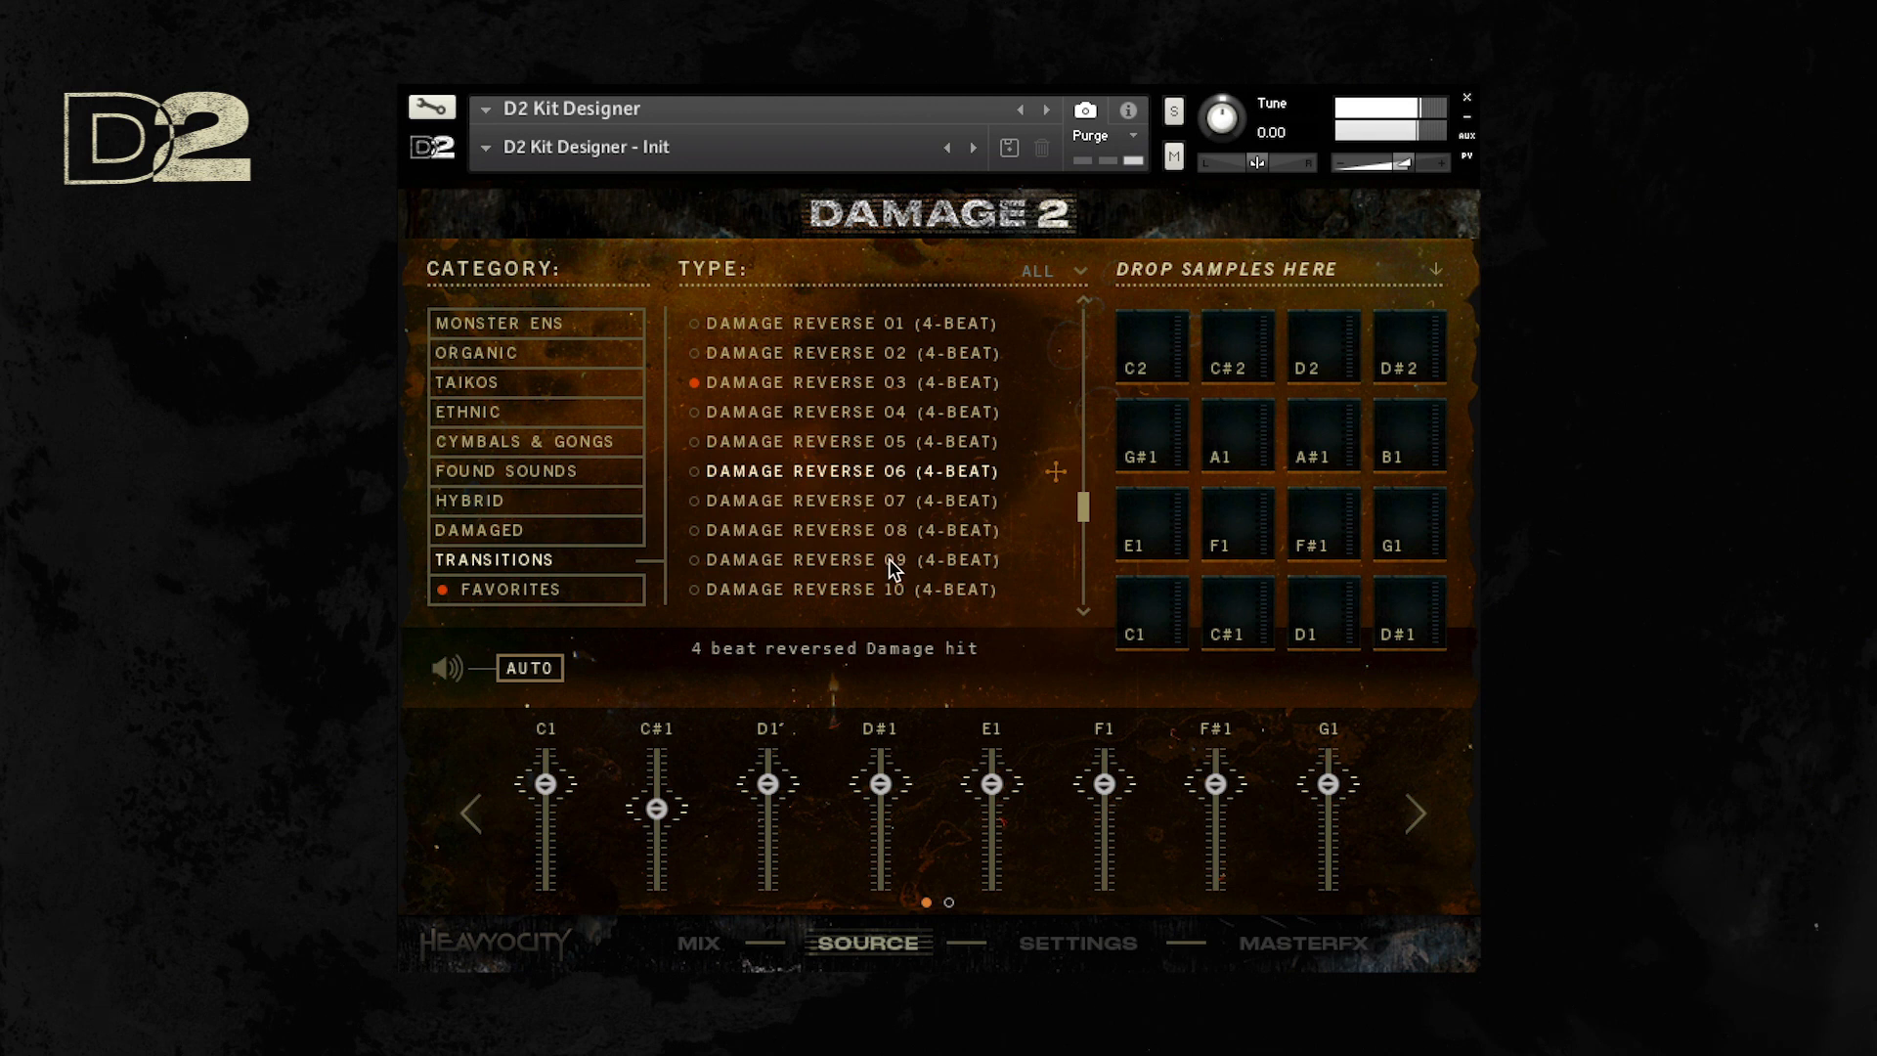
Step: Mark Damage Reverse 09 (4-Beat) as a favorite and assign it to pad D1 from the Favorites type
scroll(1080, 504, up, 3)
drag(1077, 501, 1076, 531)
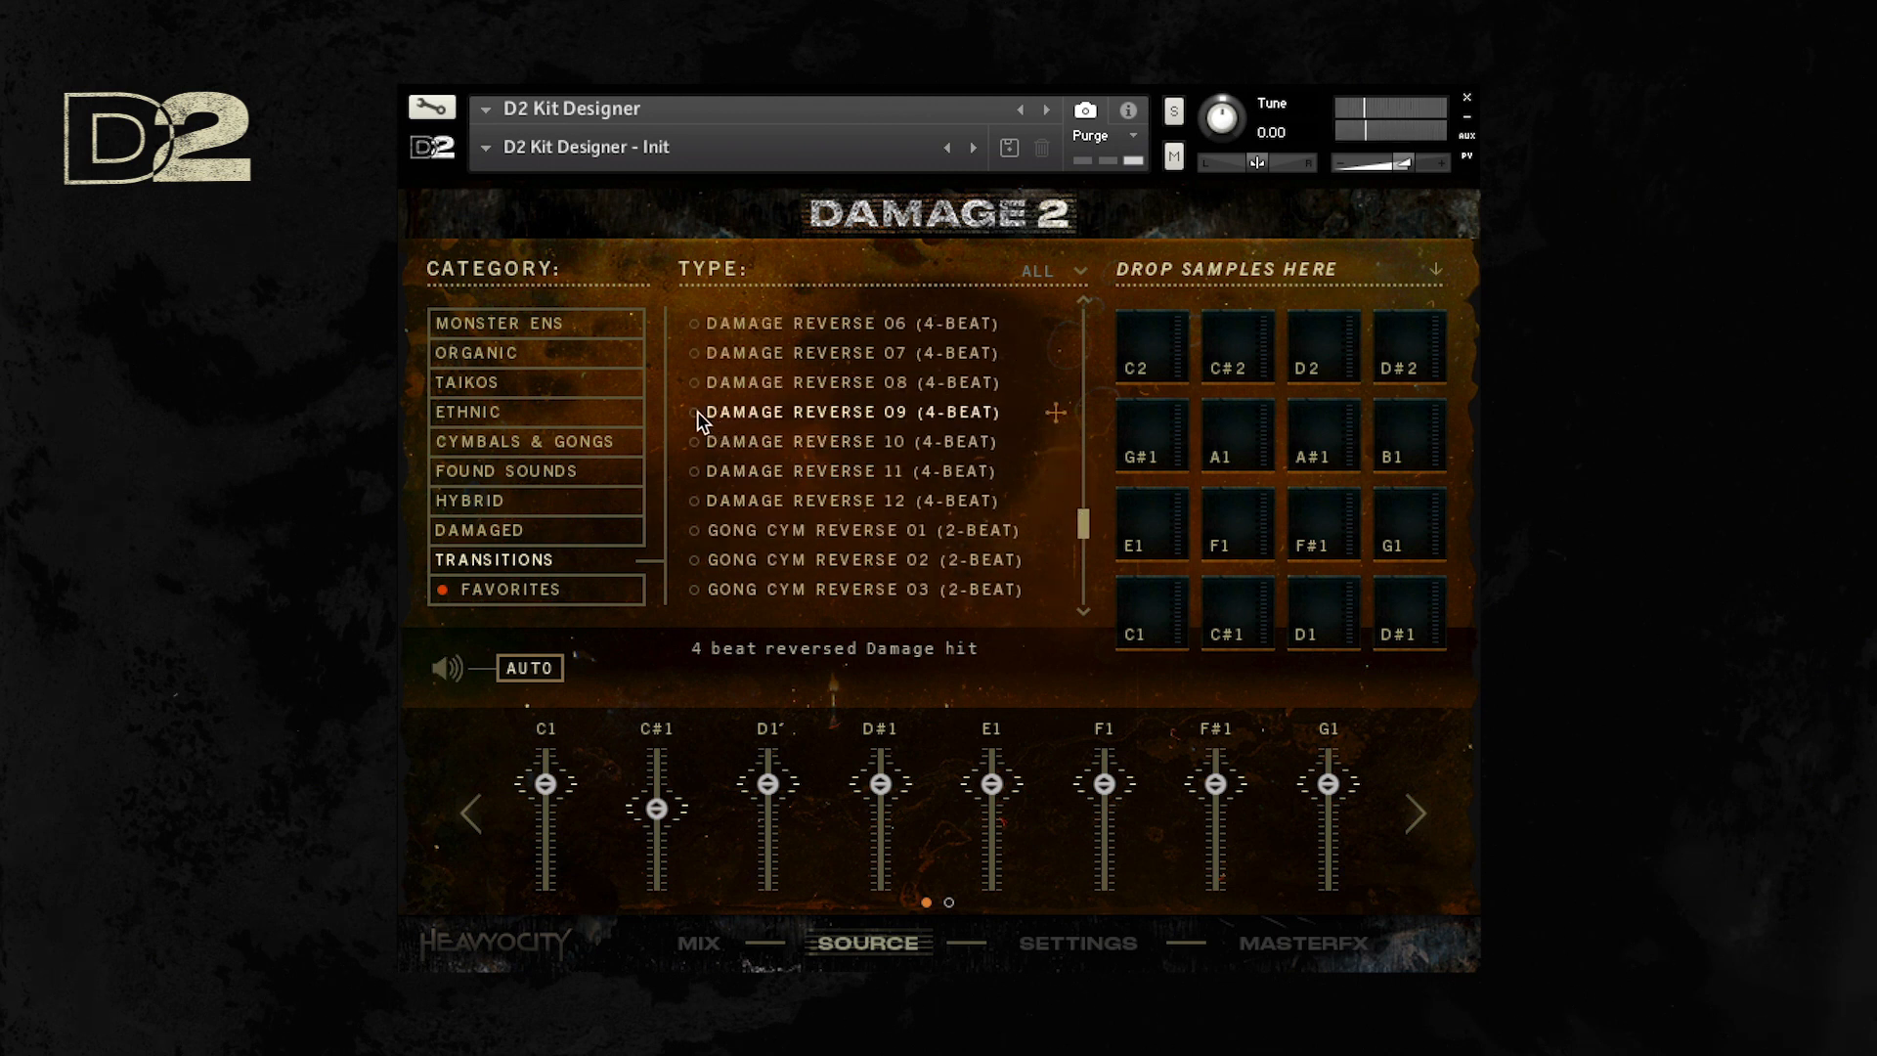
click(696, 411)
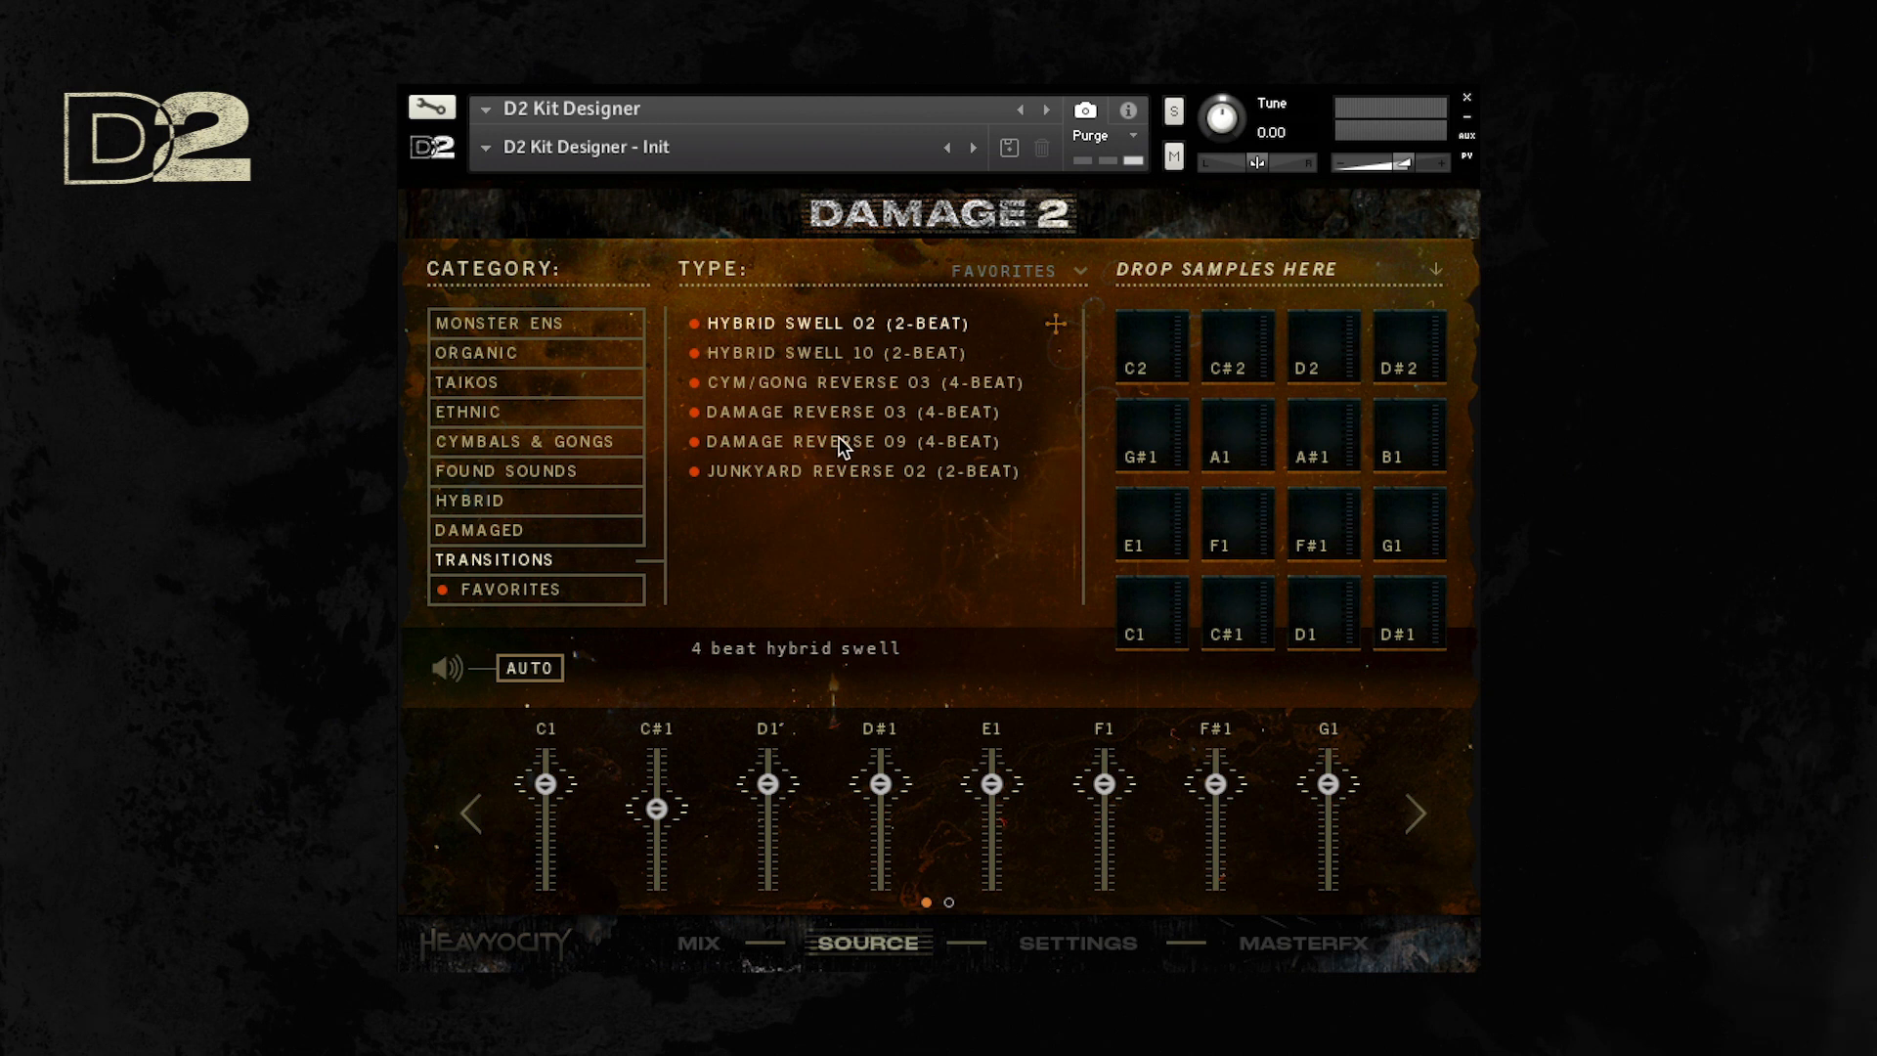
click(821, 439)
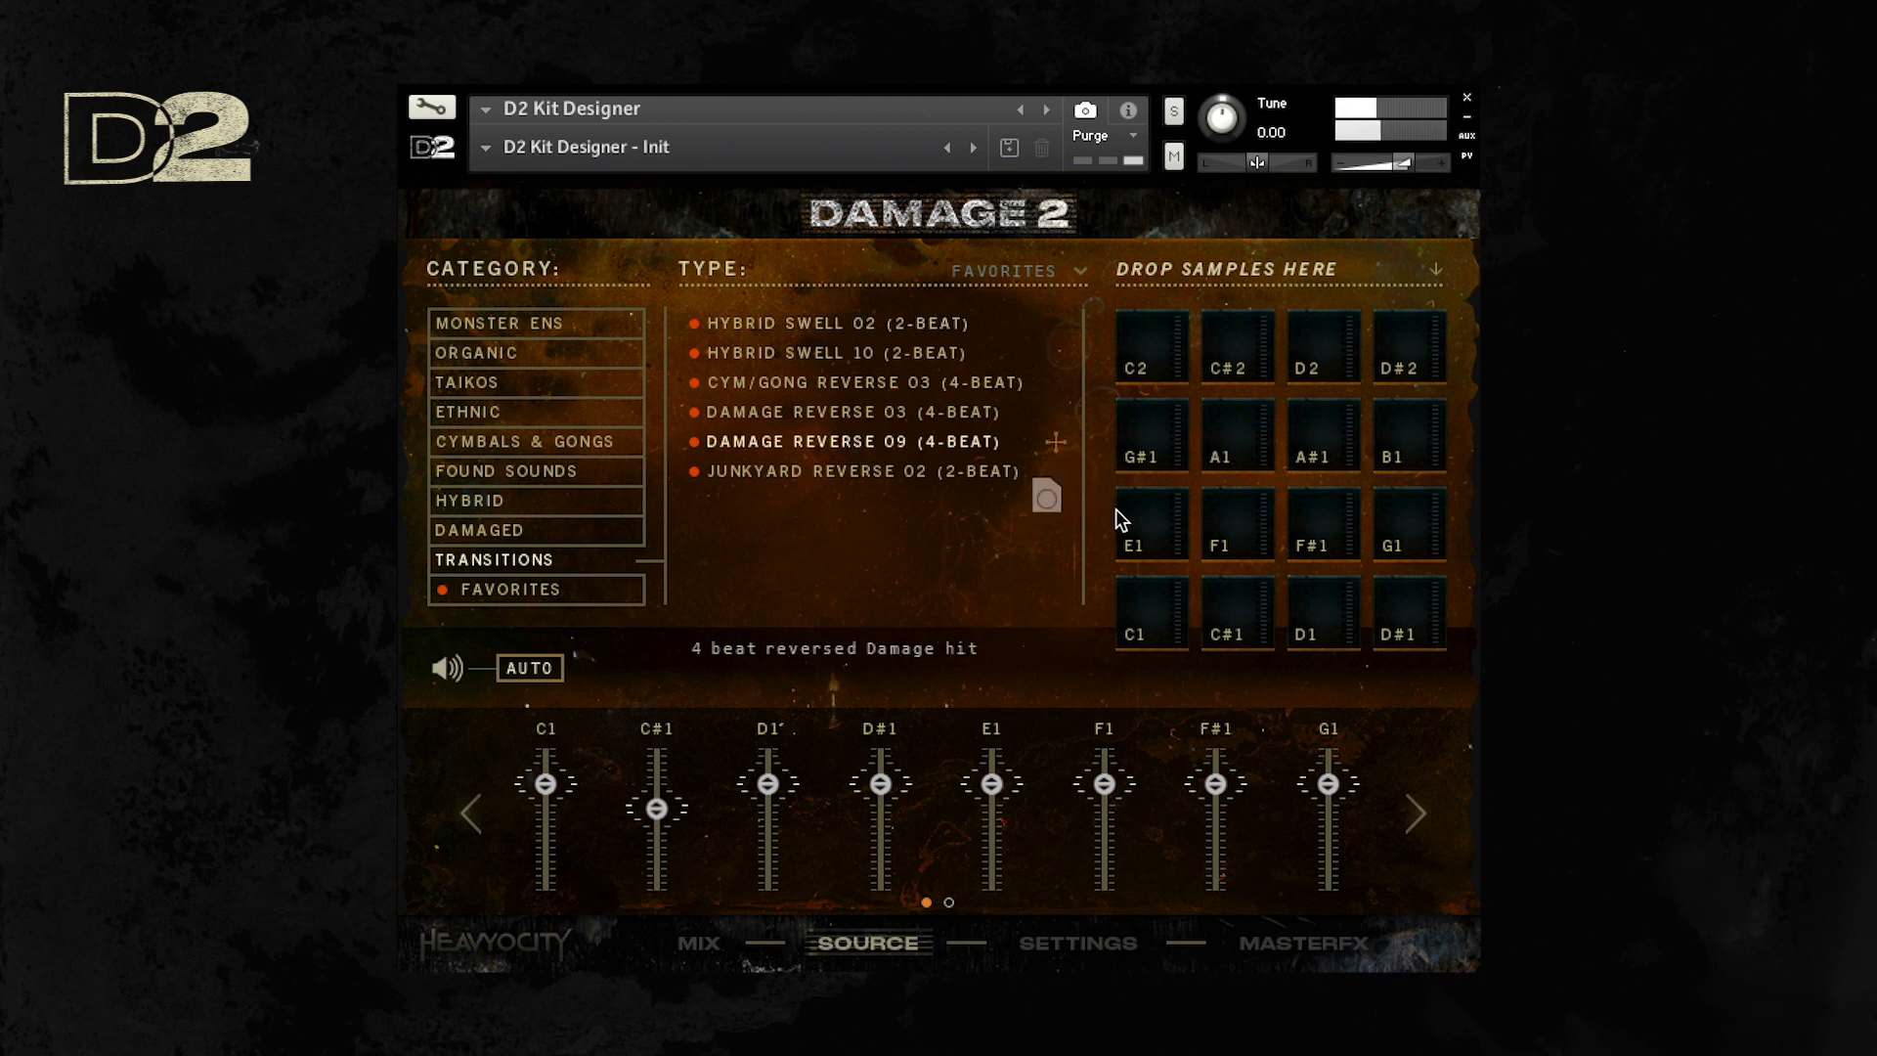
Step: Shorten the Decay and Release of the D1 sound in its Shape settings
click(1104, 940)
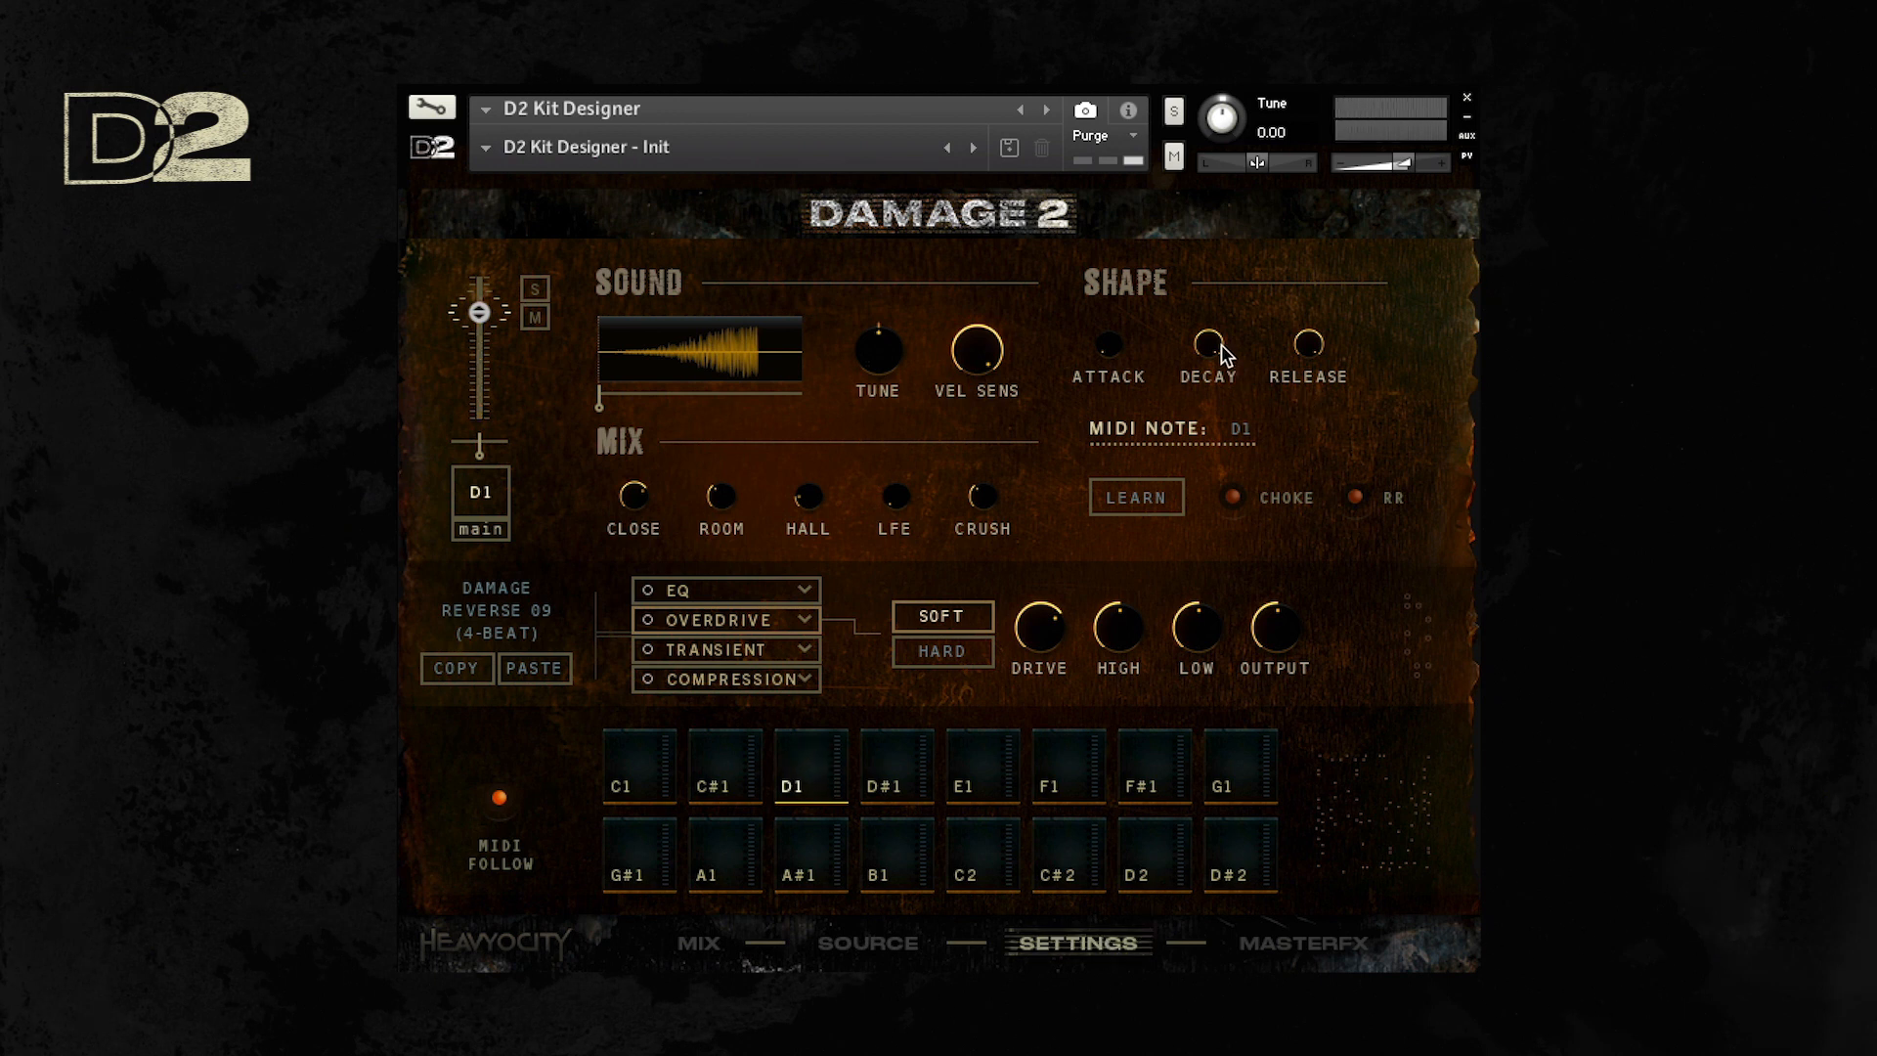
drag(1211, 420, 1212, 424)
drag(1310, 336, 1298, 422)
drag(1201, 357, 1204, 387)
Step: Replace Compression on D1 with Delay, setting Mix to about 21.2%, Quality 80.3% and Color 70.7%, and lower the feedback
click(805, 679)
click(831, 881)
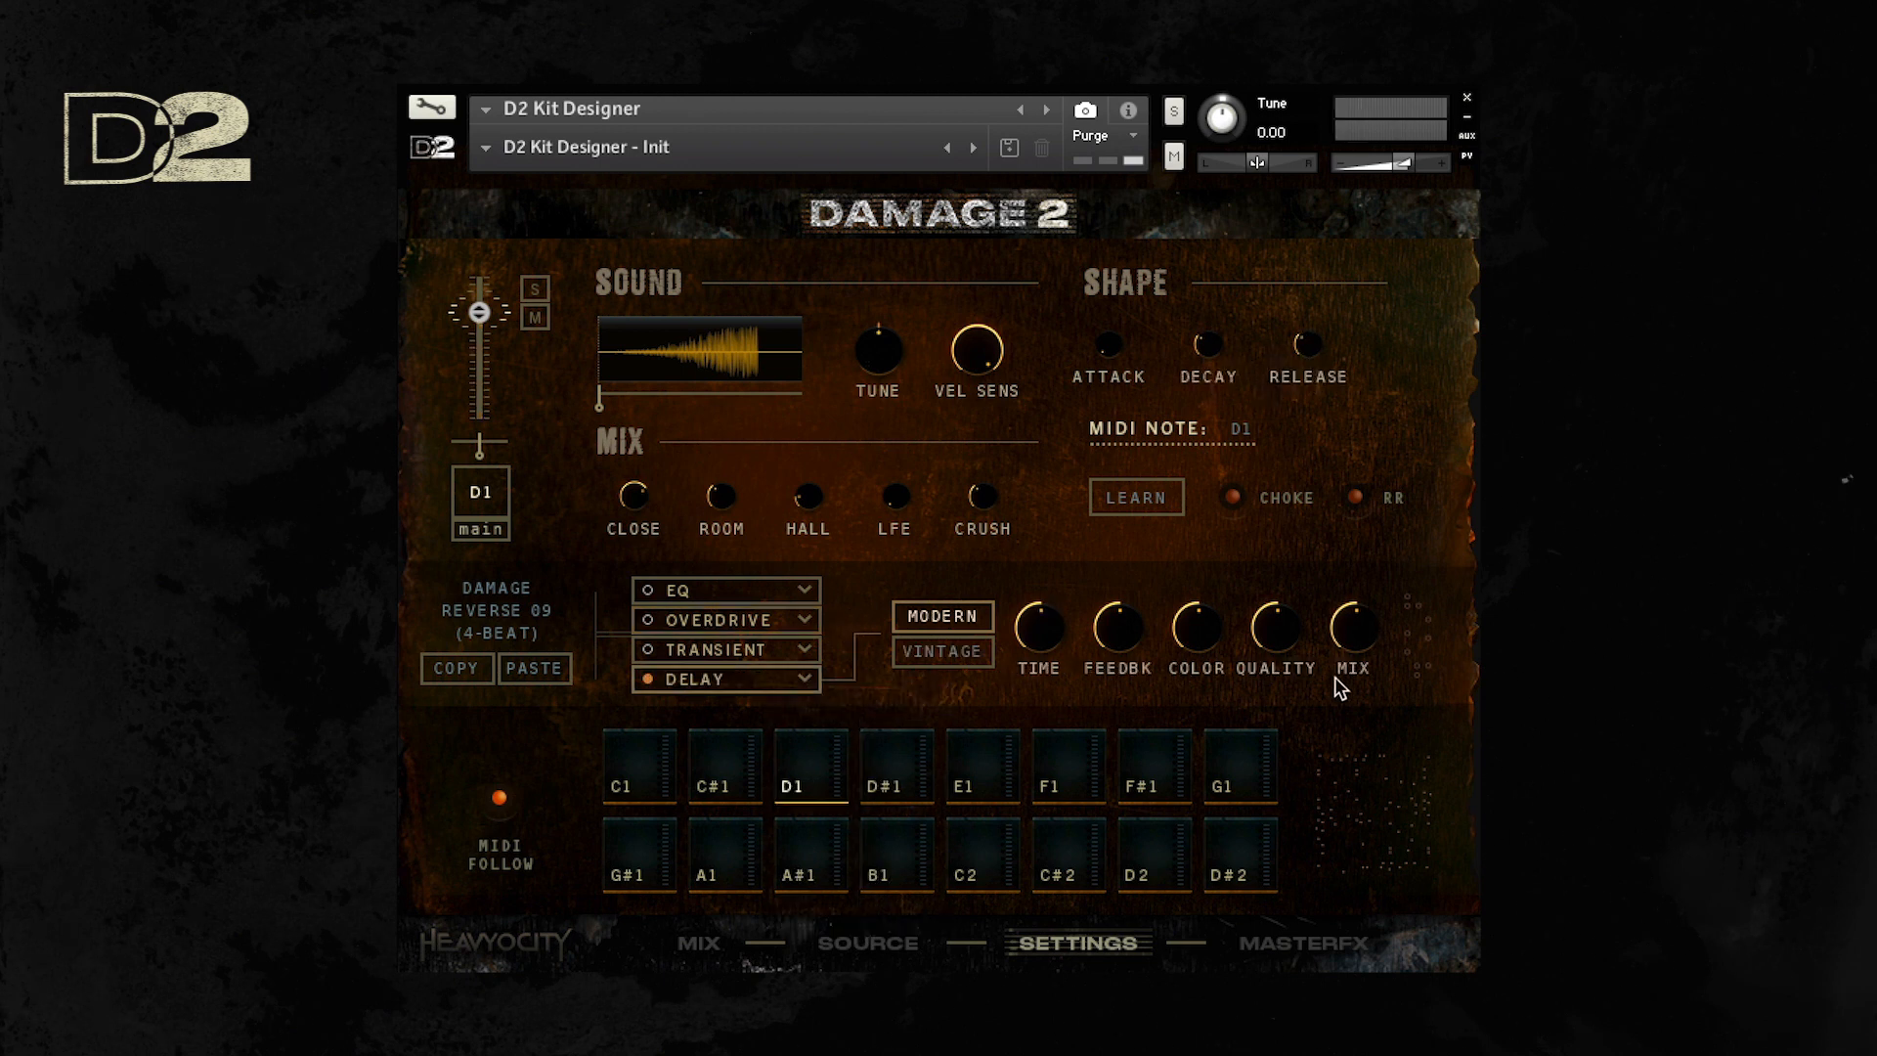
drag(1360, 684, 1361, 723)
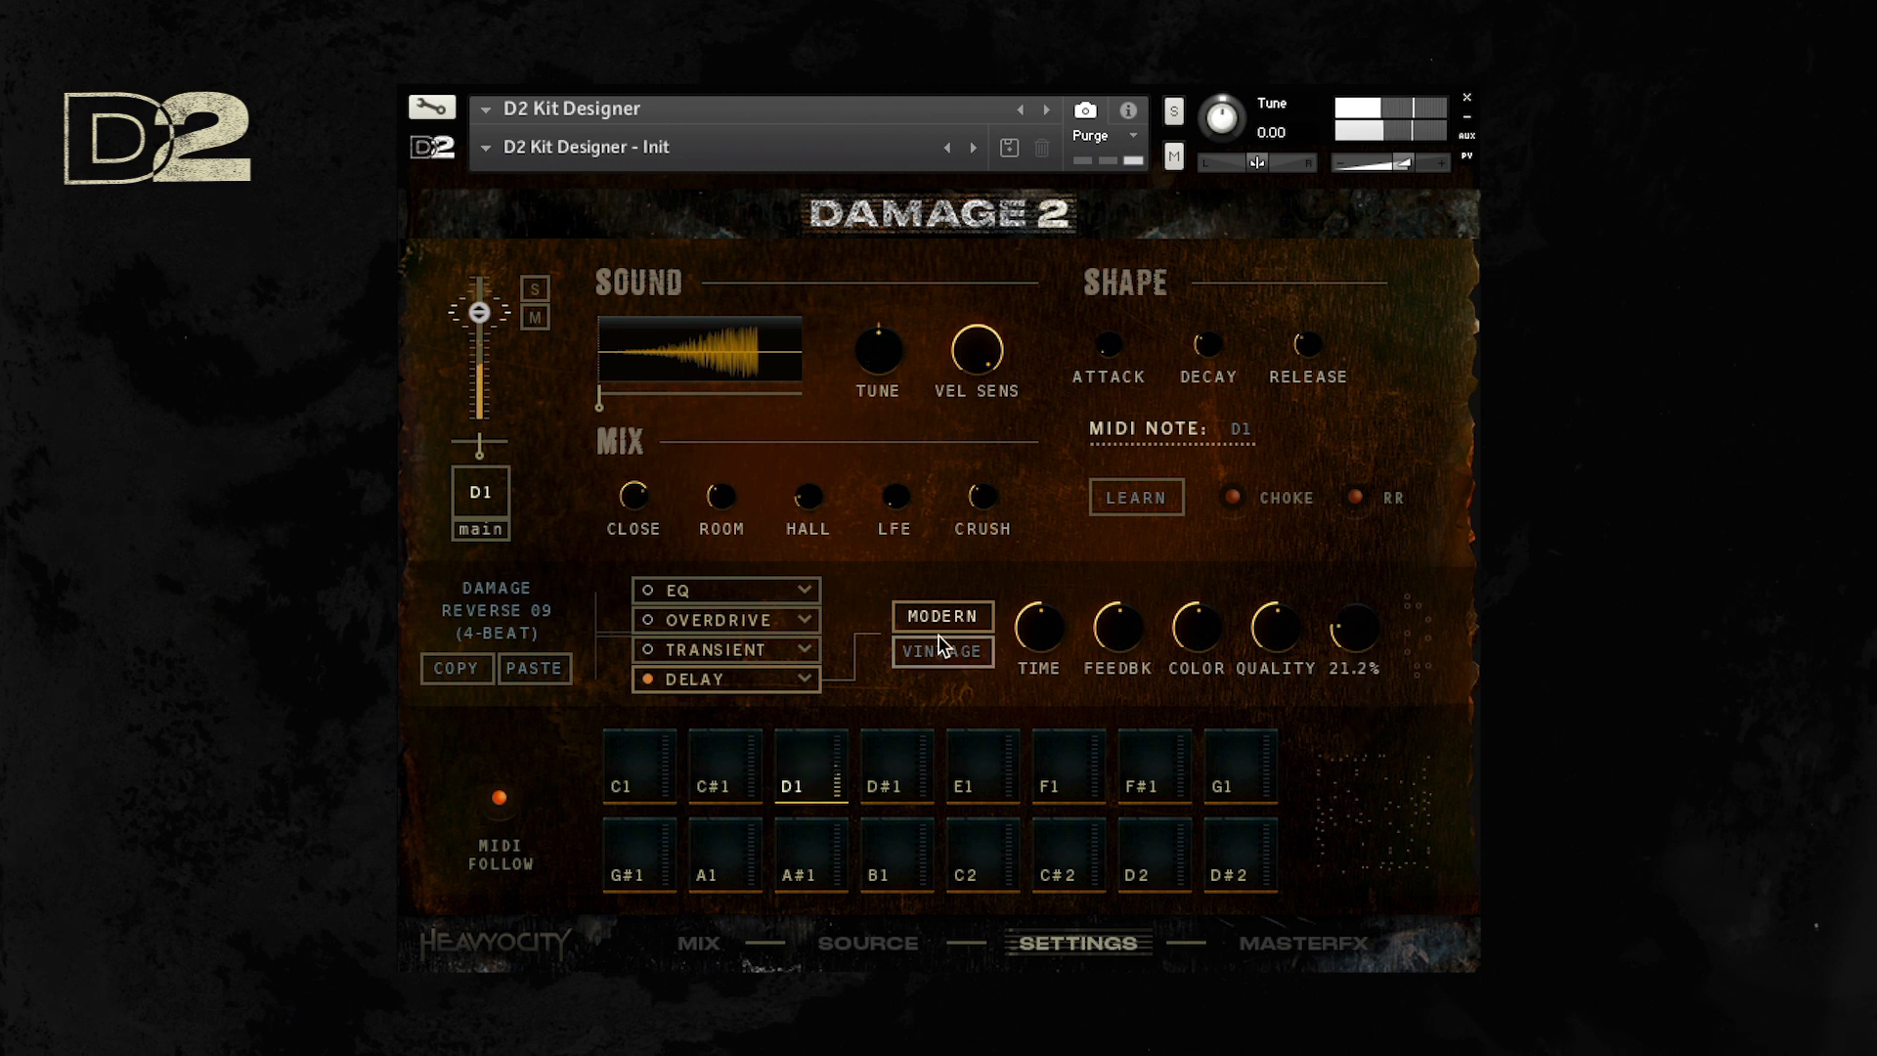
mouse_move(1358, 648)
drag(1280, 579, 1275, 548)
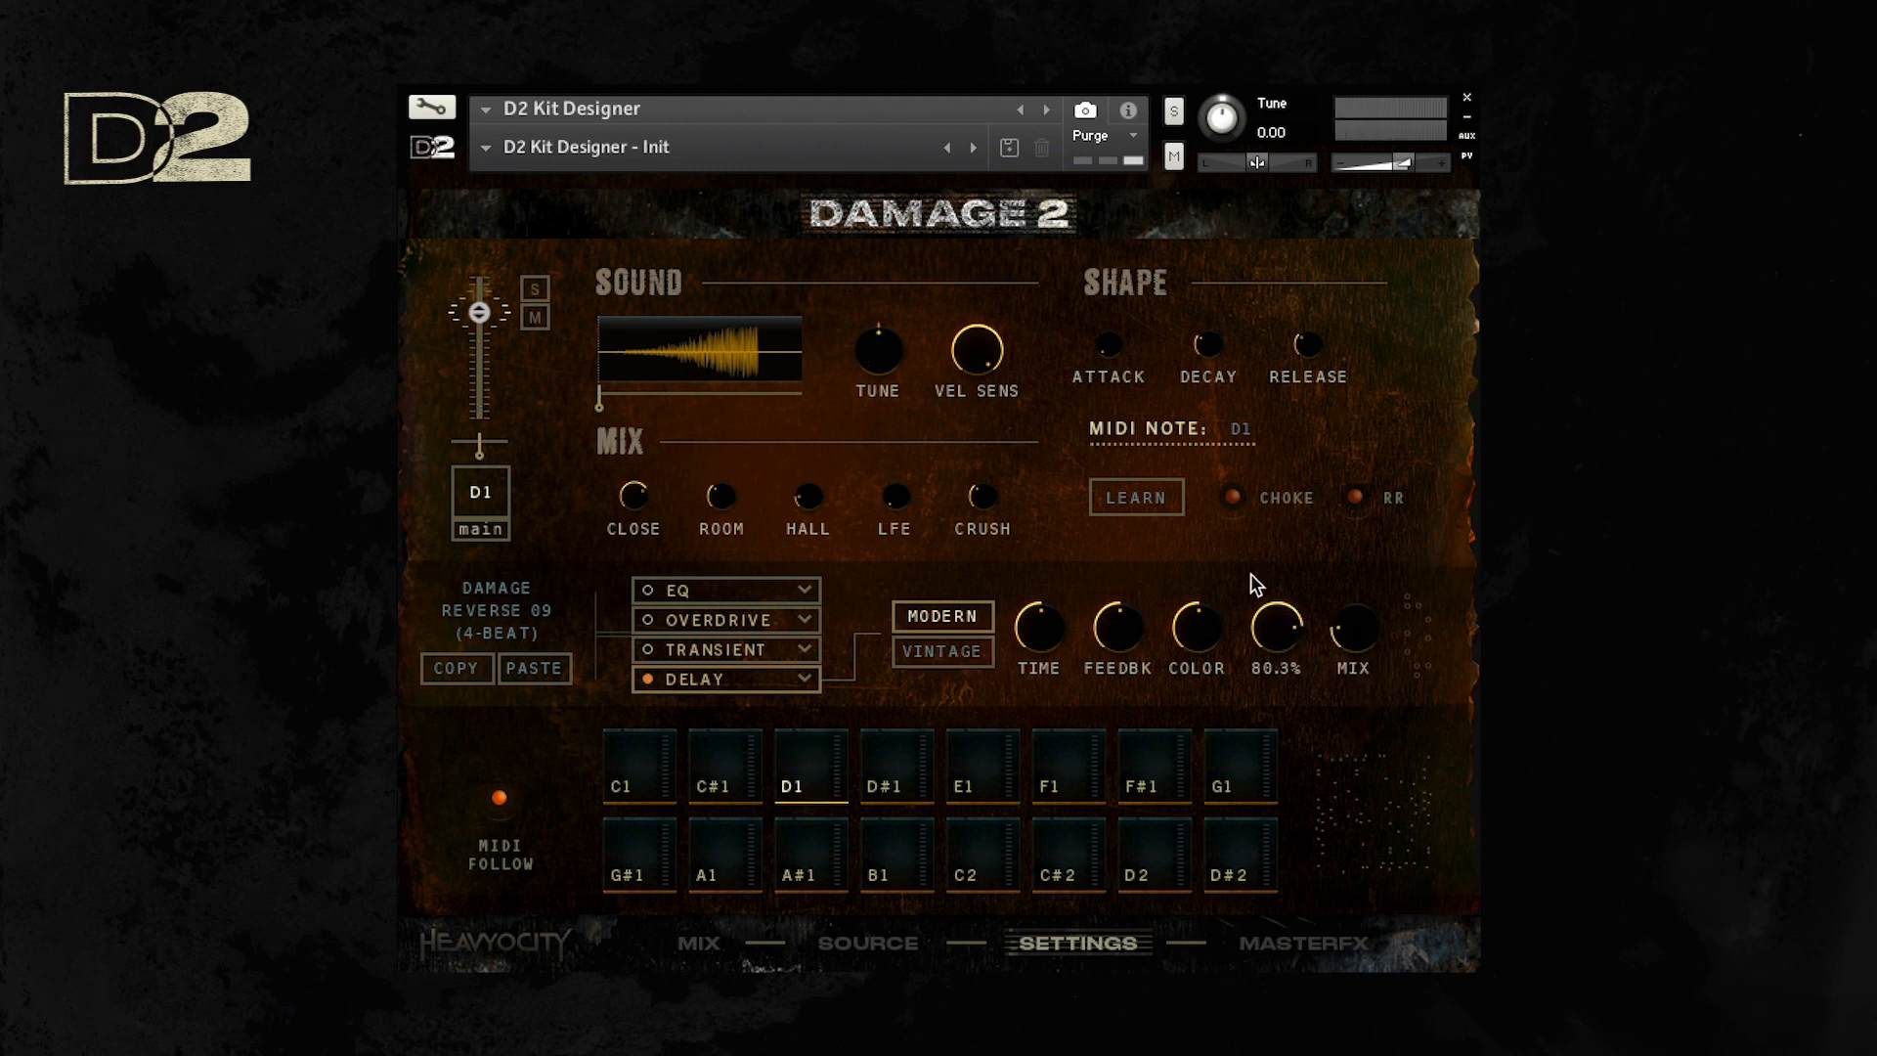
drag(1120, 641, 1115, 668)
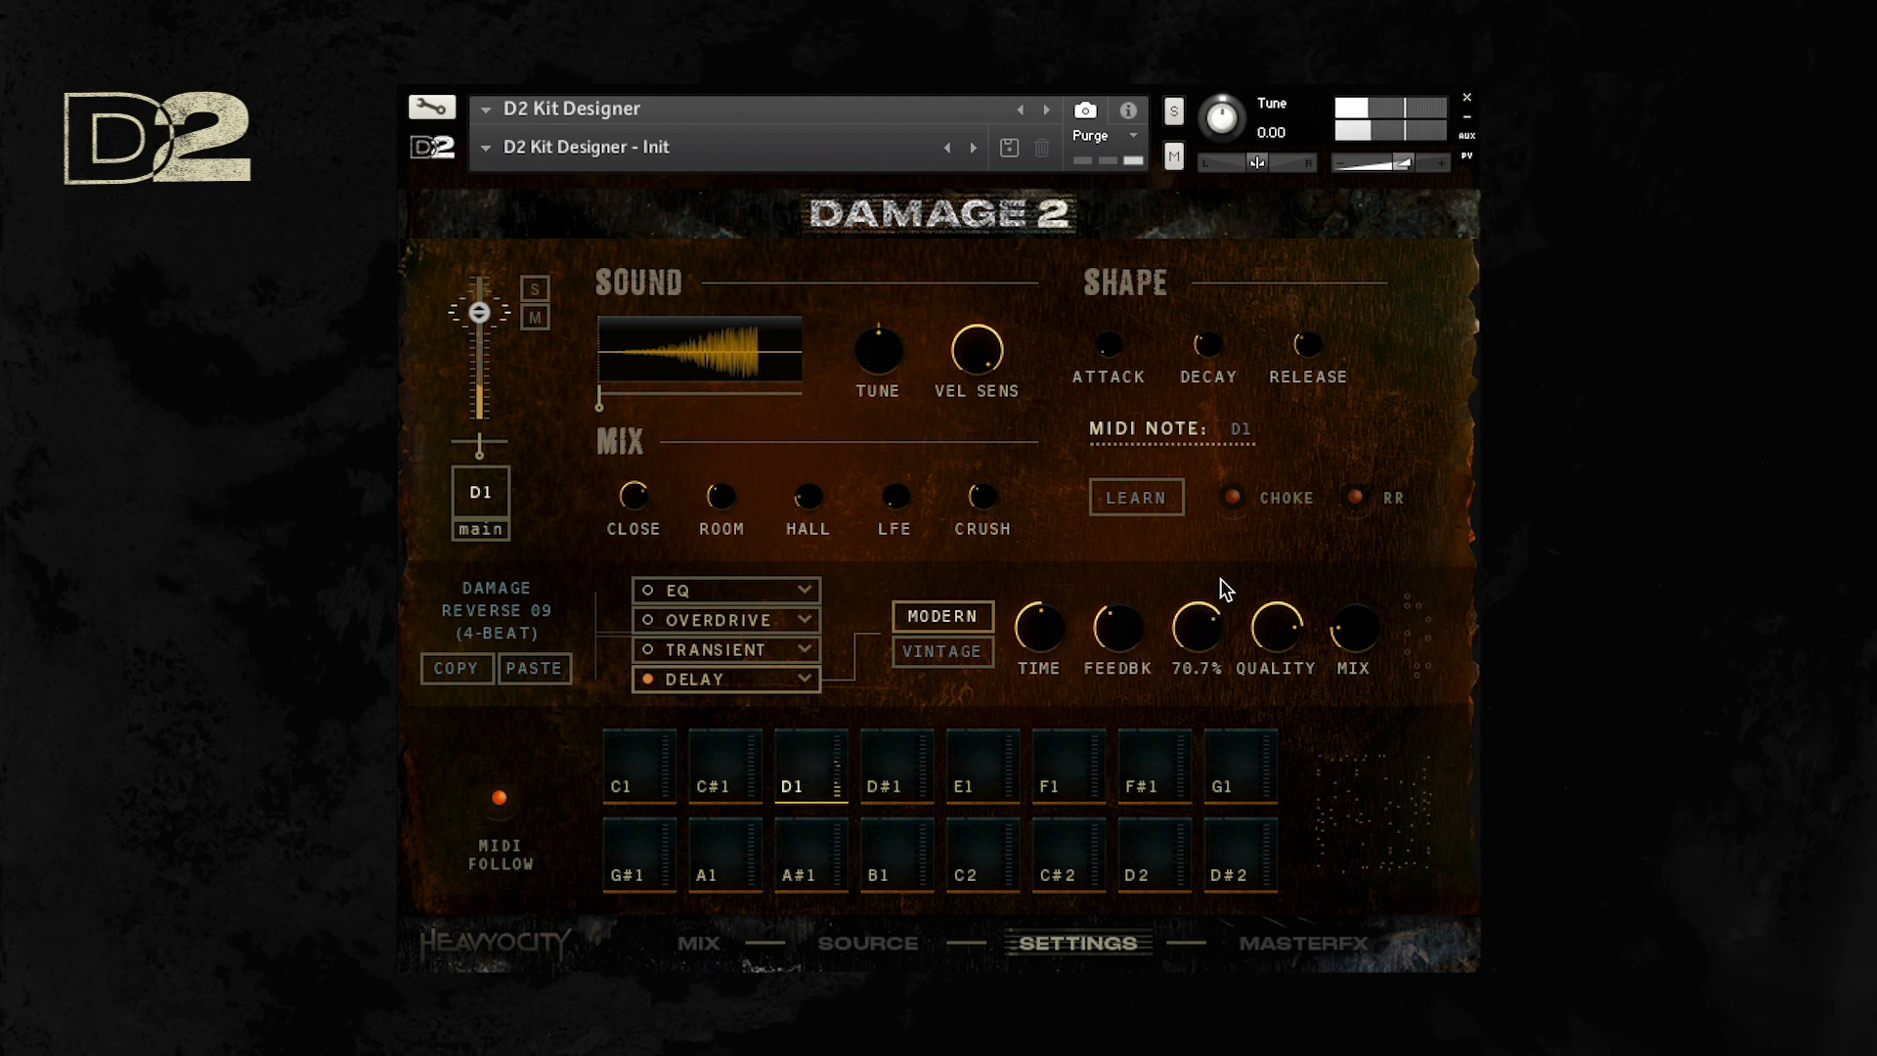
click(713, 619)
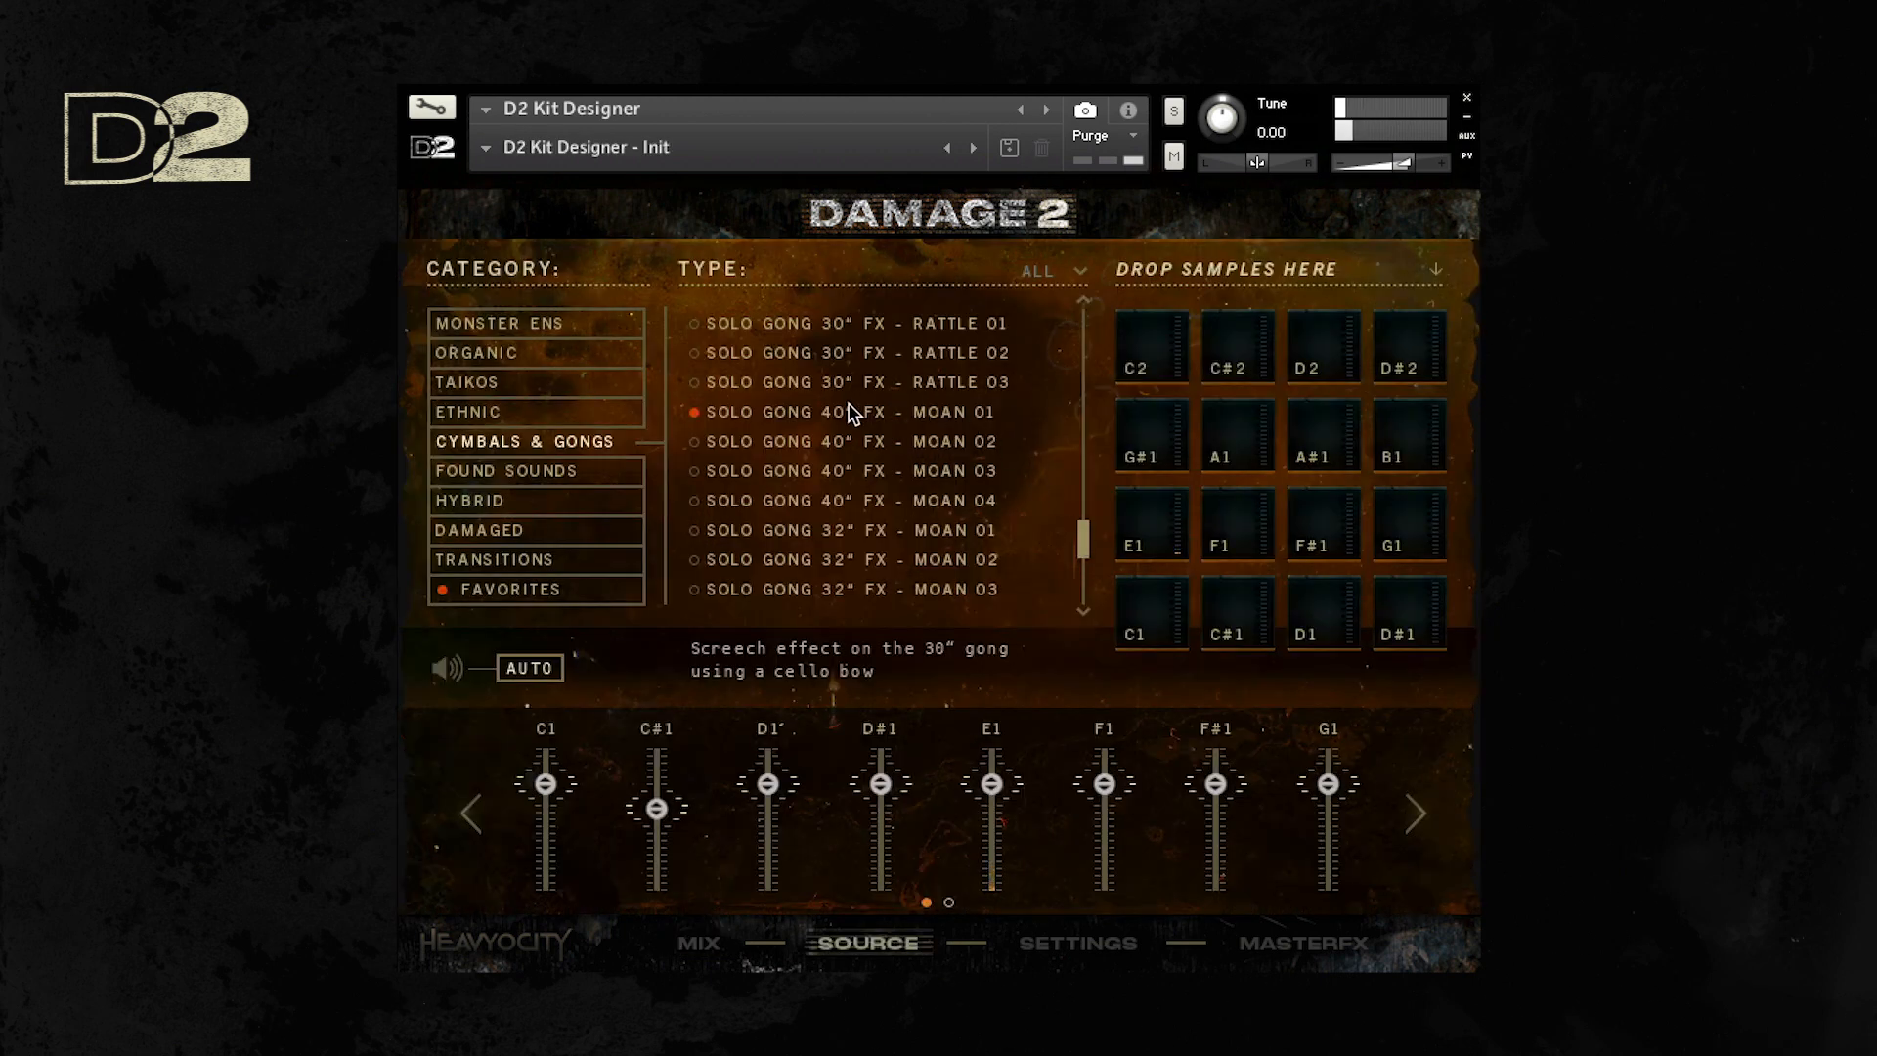
Step: Assign Solo Gong 40" FX - Moan 01 to pad F1 and set its Tune to -24
drag(853, 413, 1244, 544)
click(1102, 946)
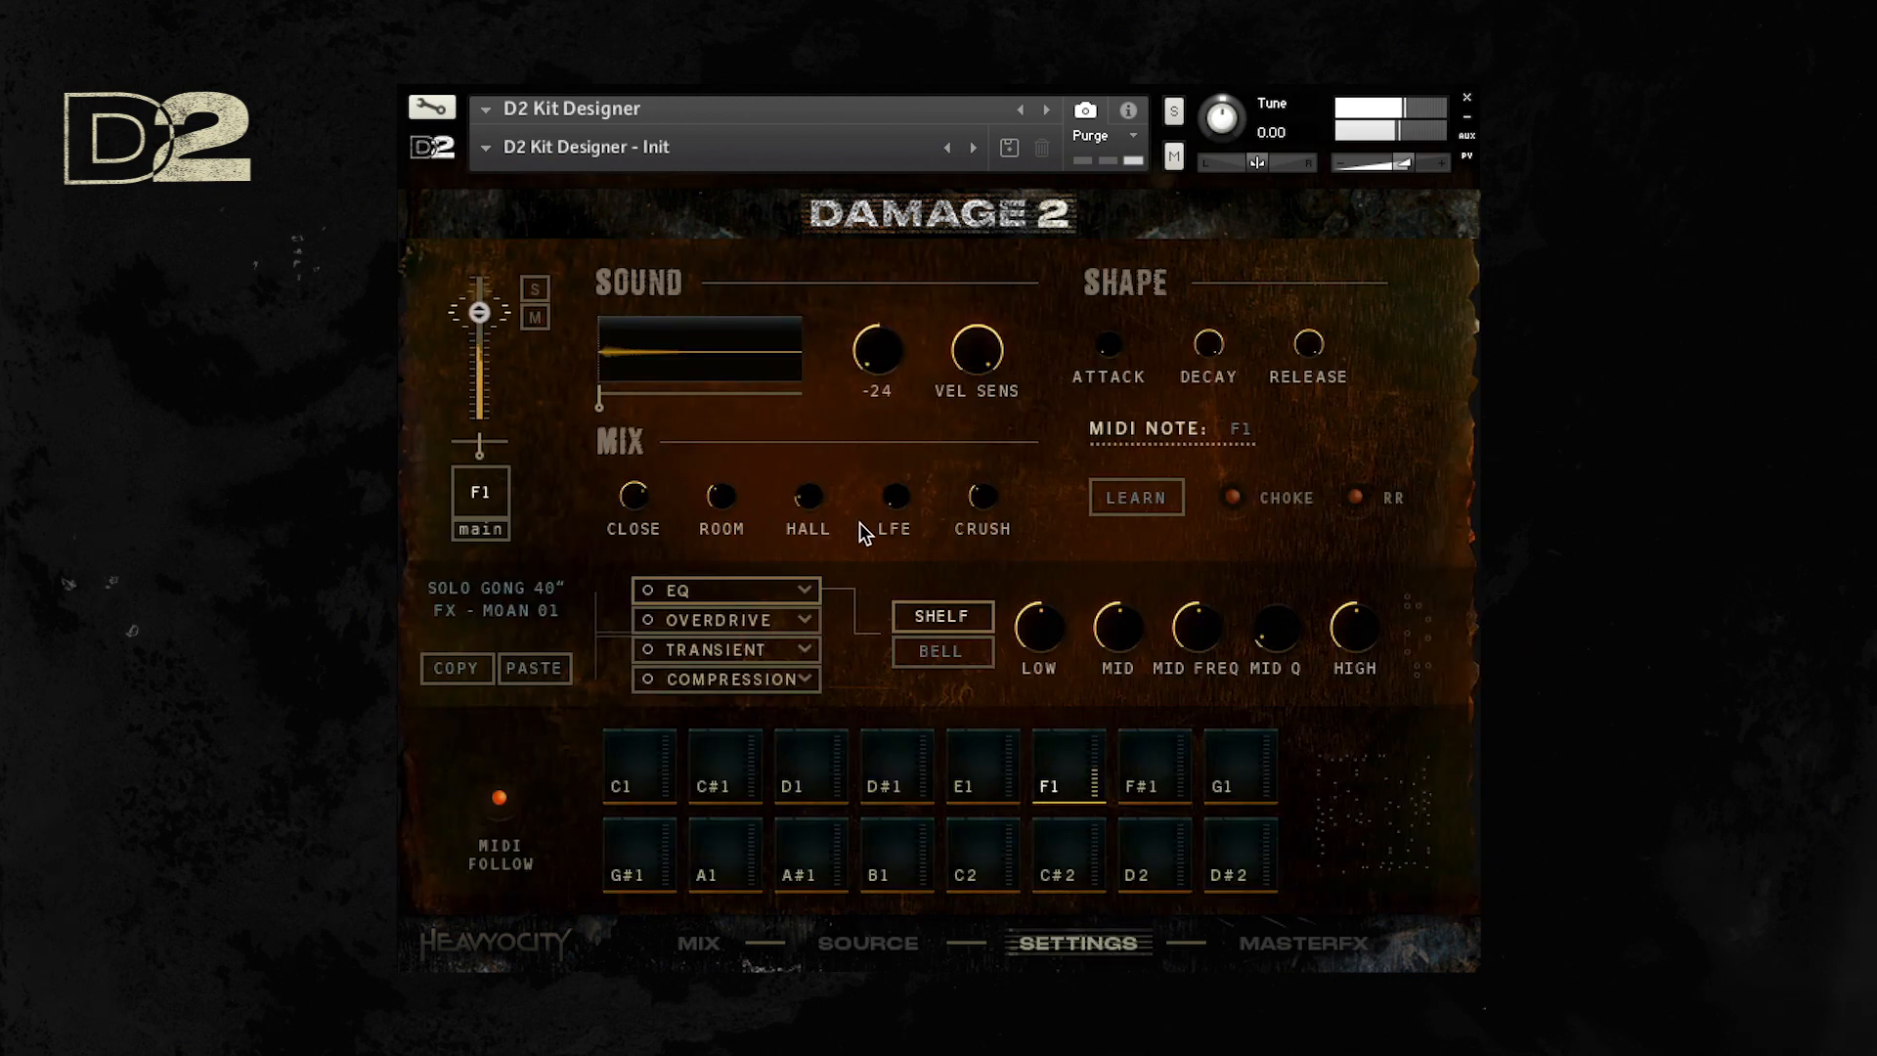
Step: Enable Overdrive in Soft mode on the F1 sound and raise its Low level
click(648, 620)
click(719, 619)
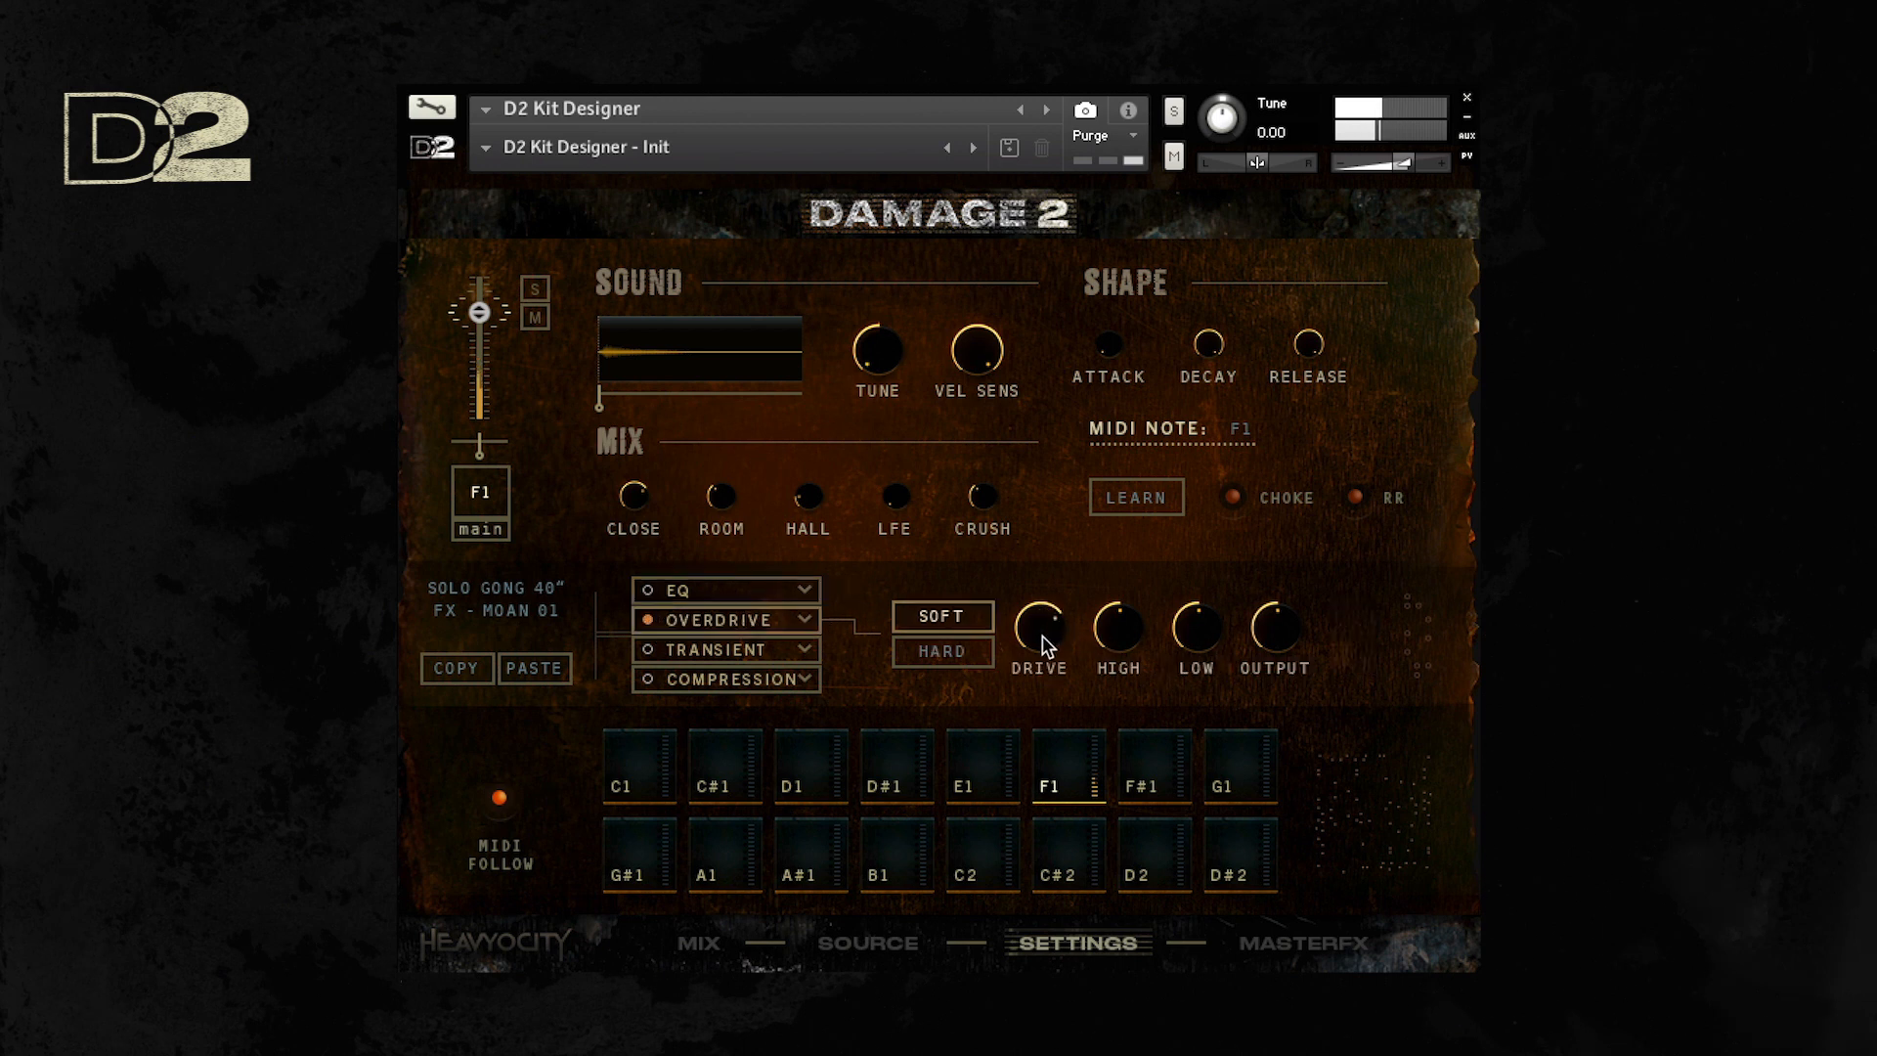
drag(1129, 633, 1213, 635)
Step: Replace Transient on F1 with a low-pass Filter and adjust its cutoff, attack, resonance and envelope amount
click(807, 650)
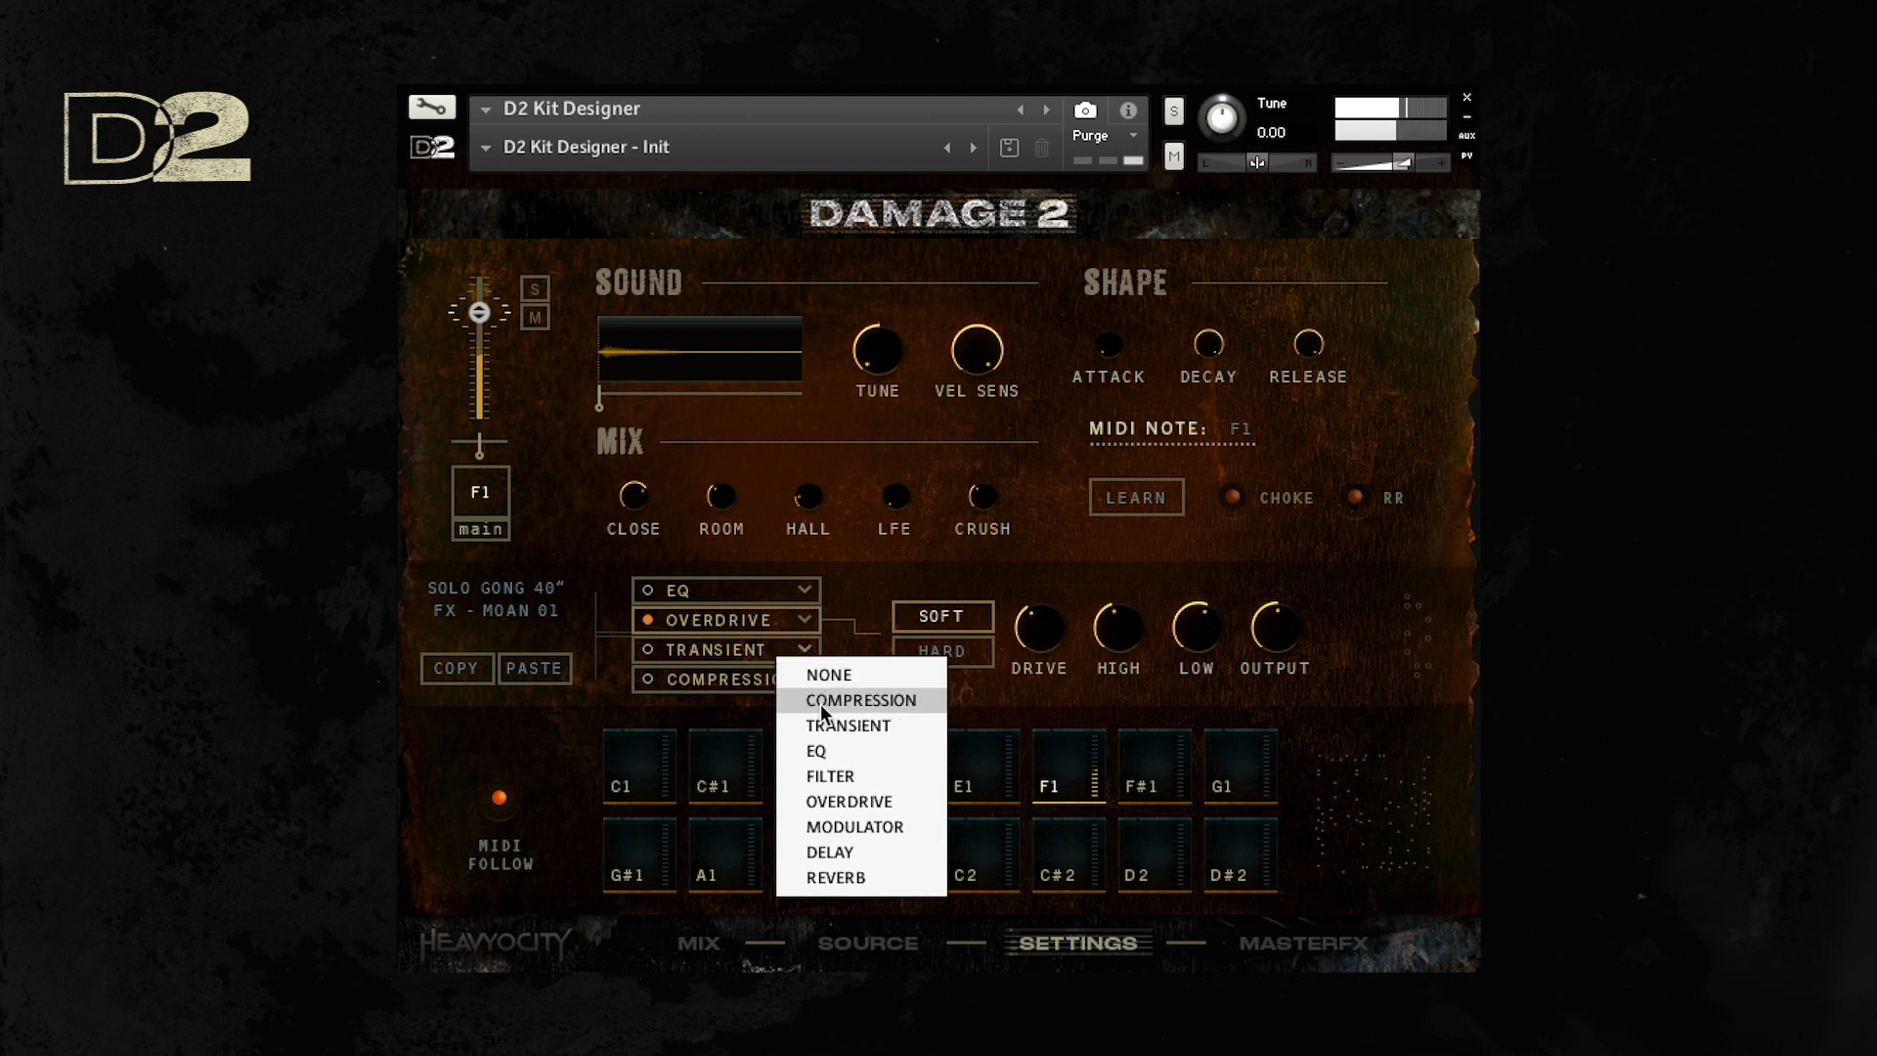
click(860, 773)
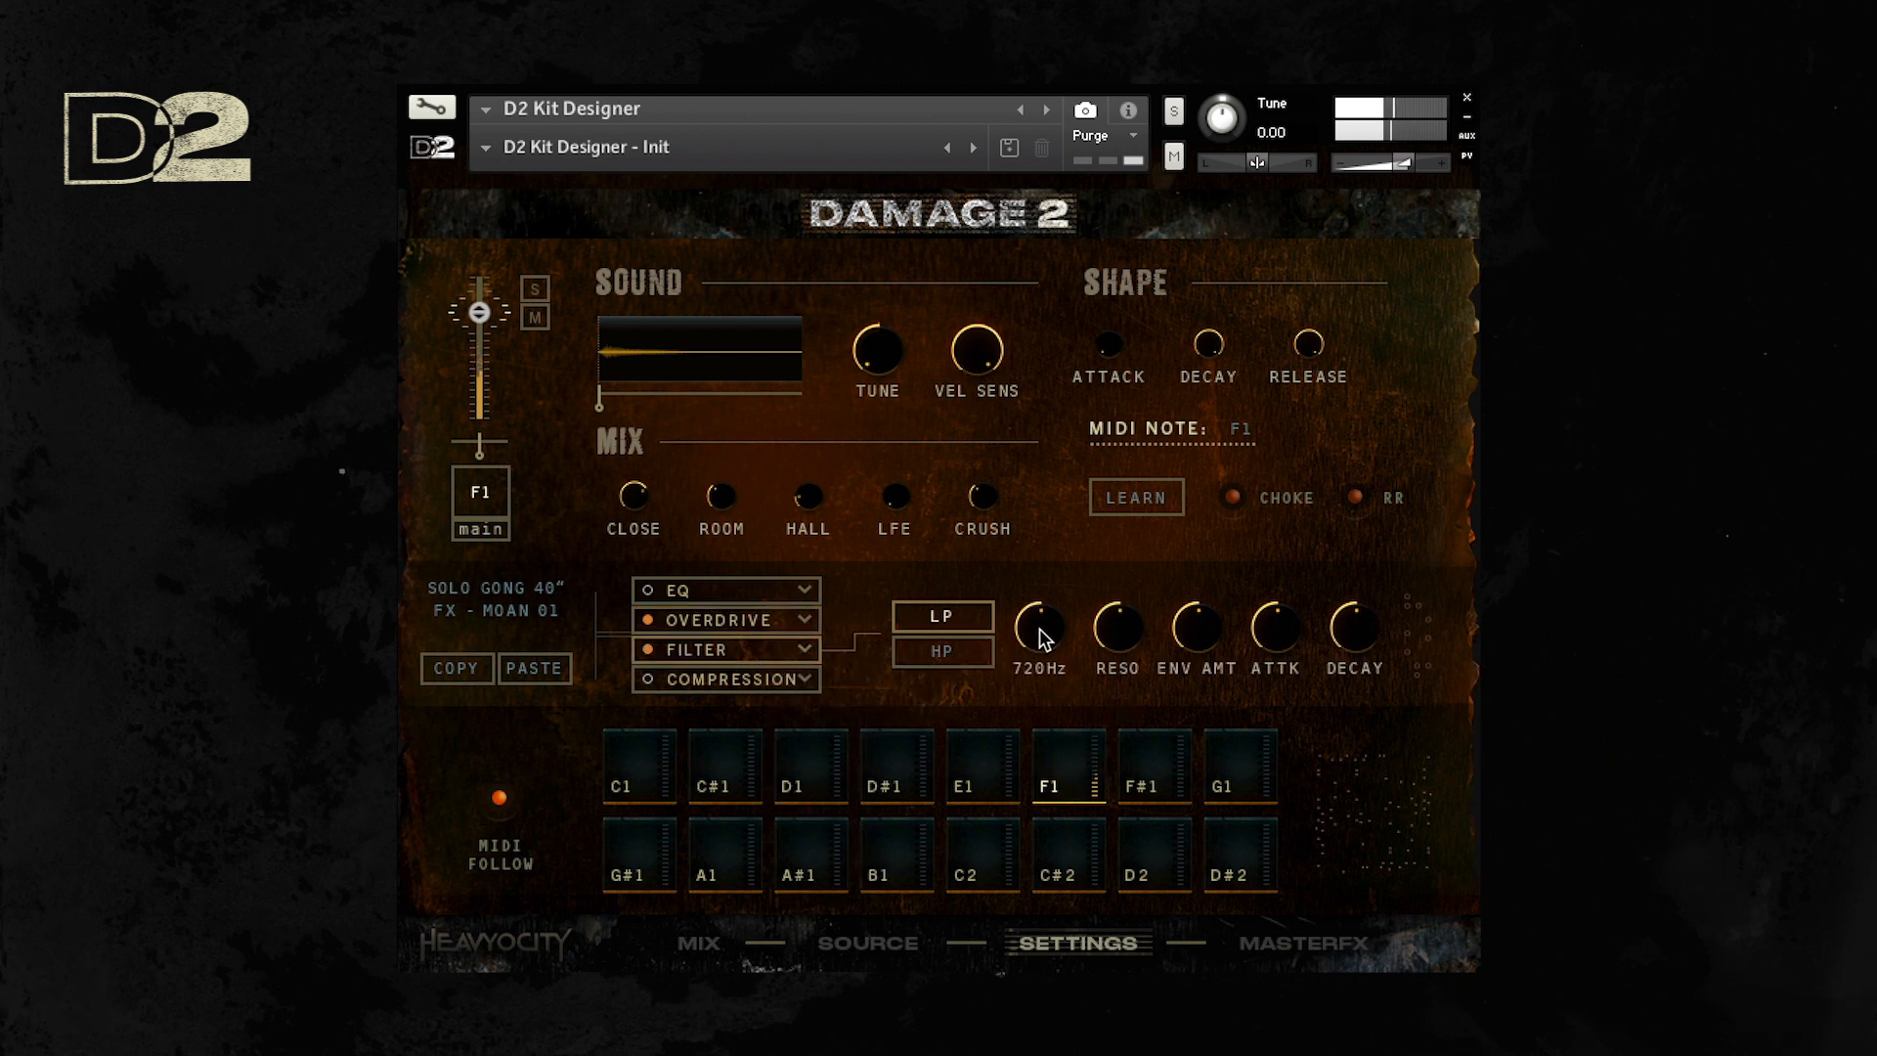
drag(1061, 618, 1072, 612)
drag(1272, 627, 1306, 600)
drag(1122, 630, 1228, 612)
Step: Replace Compression on F1 with Delay, set its Mix to about 27.9% and adjust Color and feedback
click(806, 680)
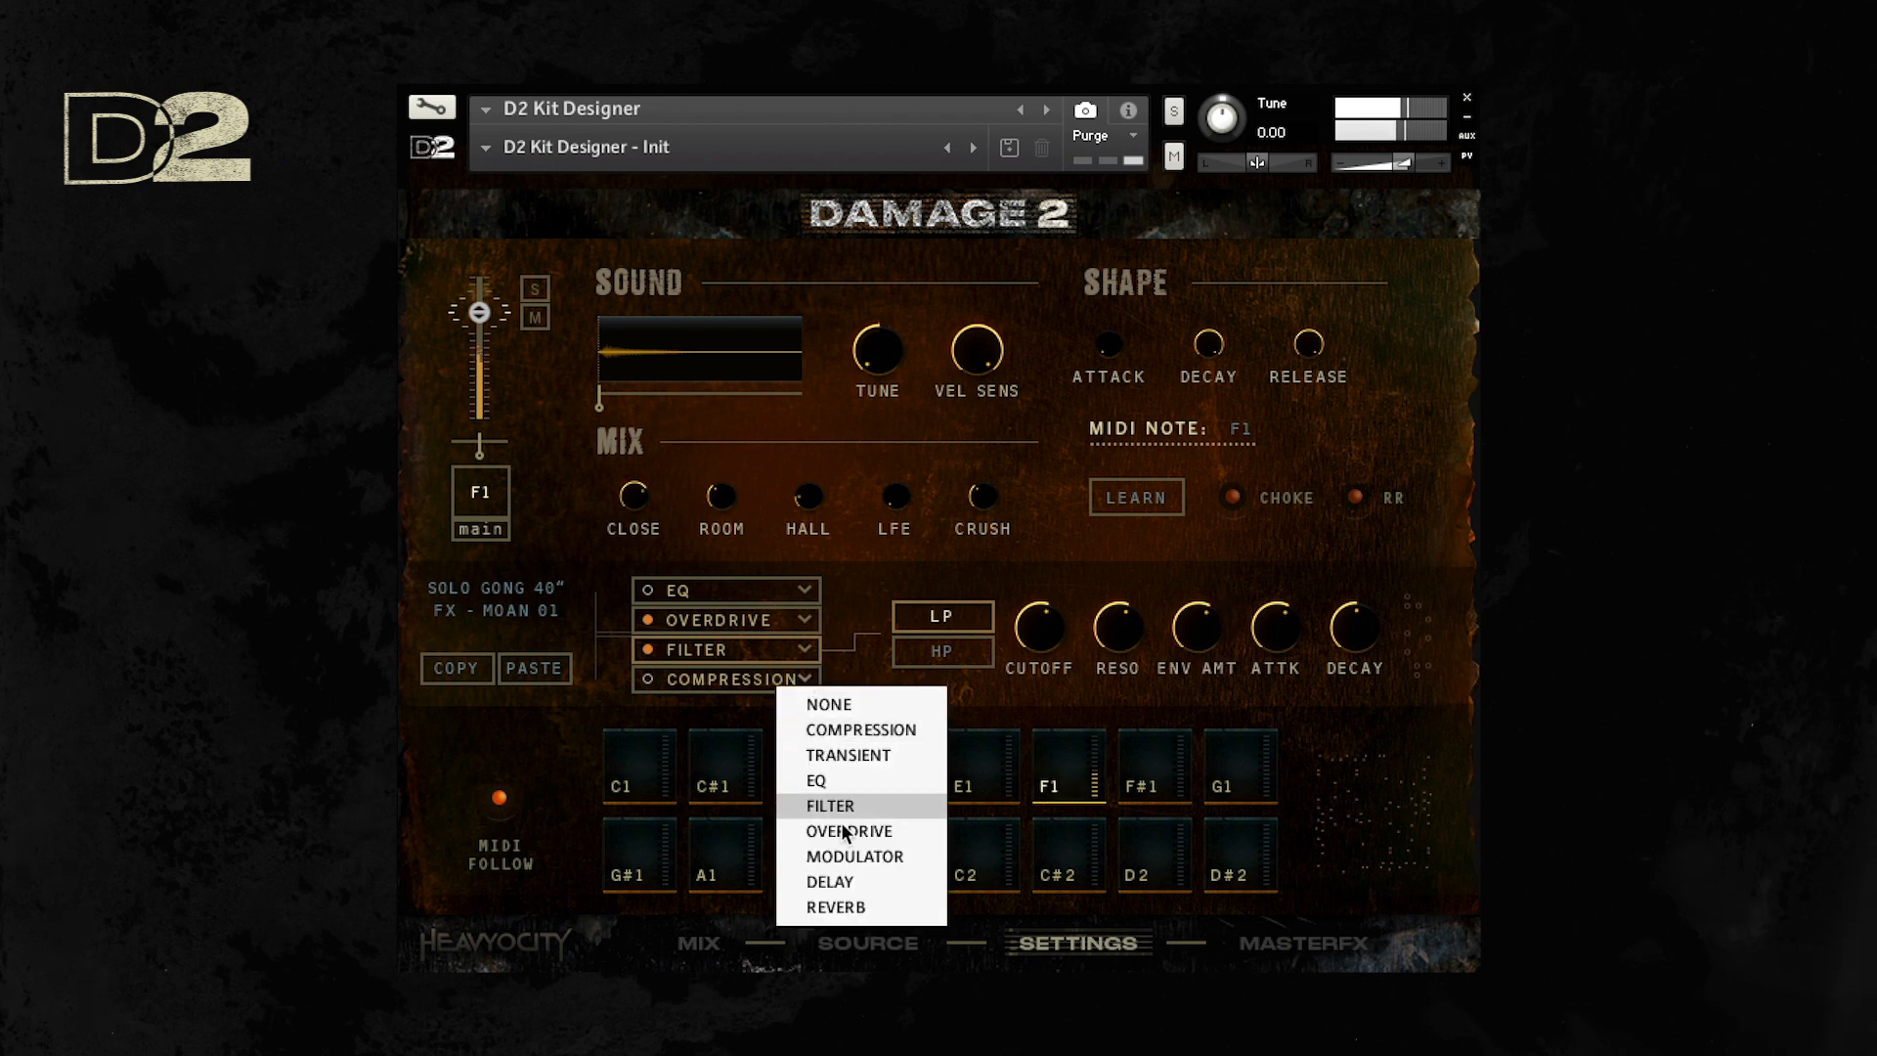
click(849, 876)
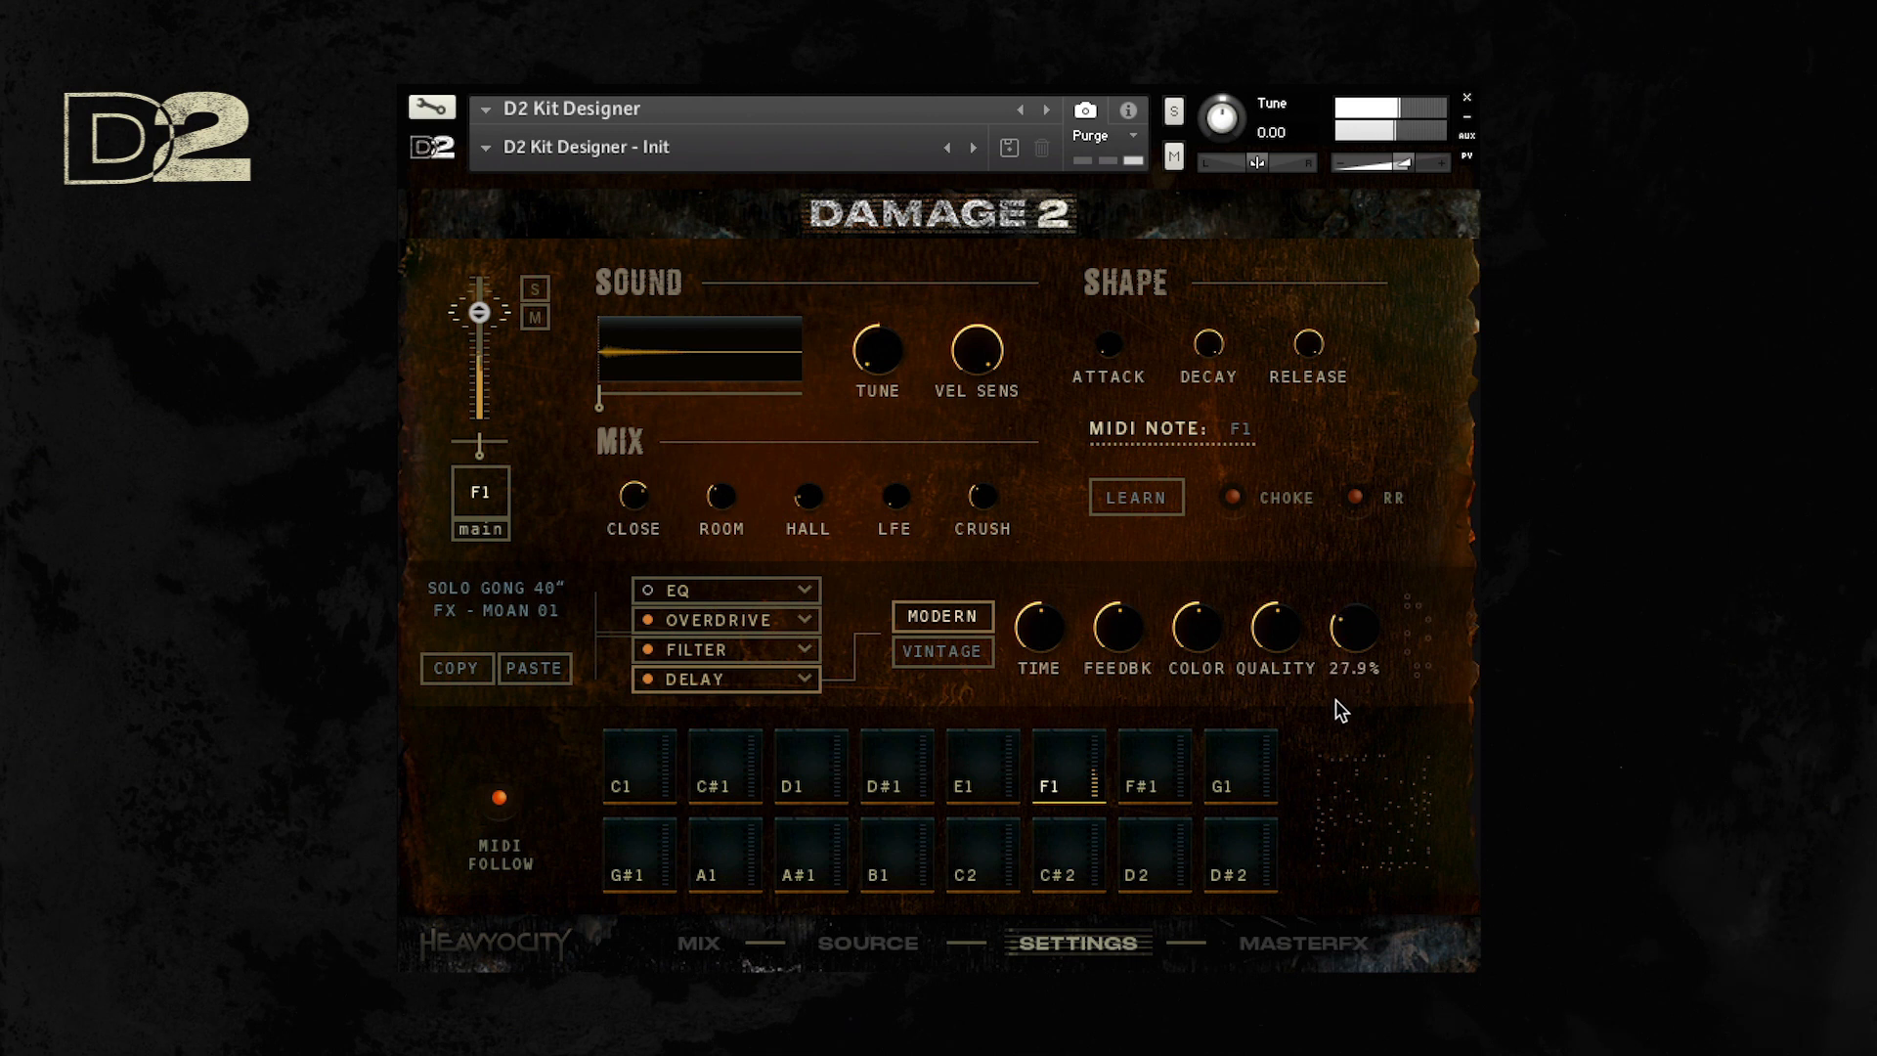
drag(1206, 636, 1207, 622)
drag(1126, 626, 1156, 598)
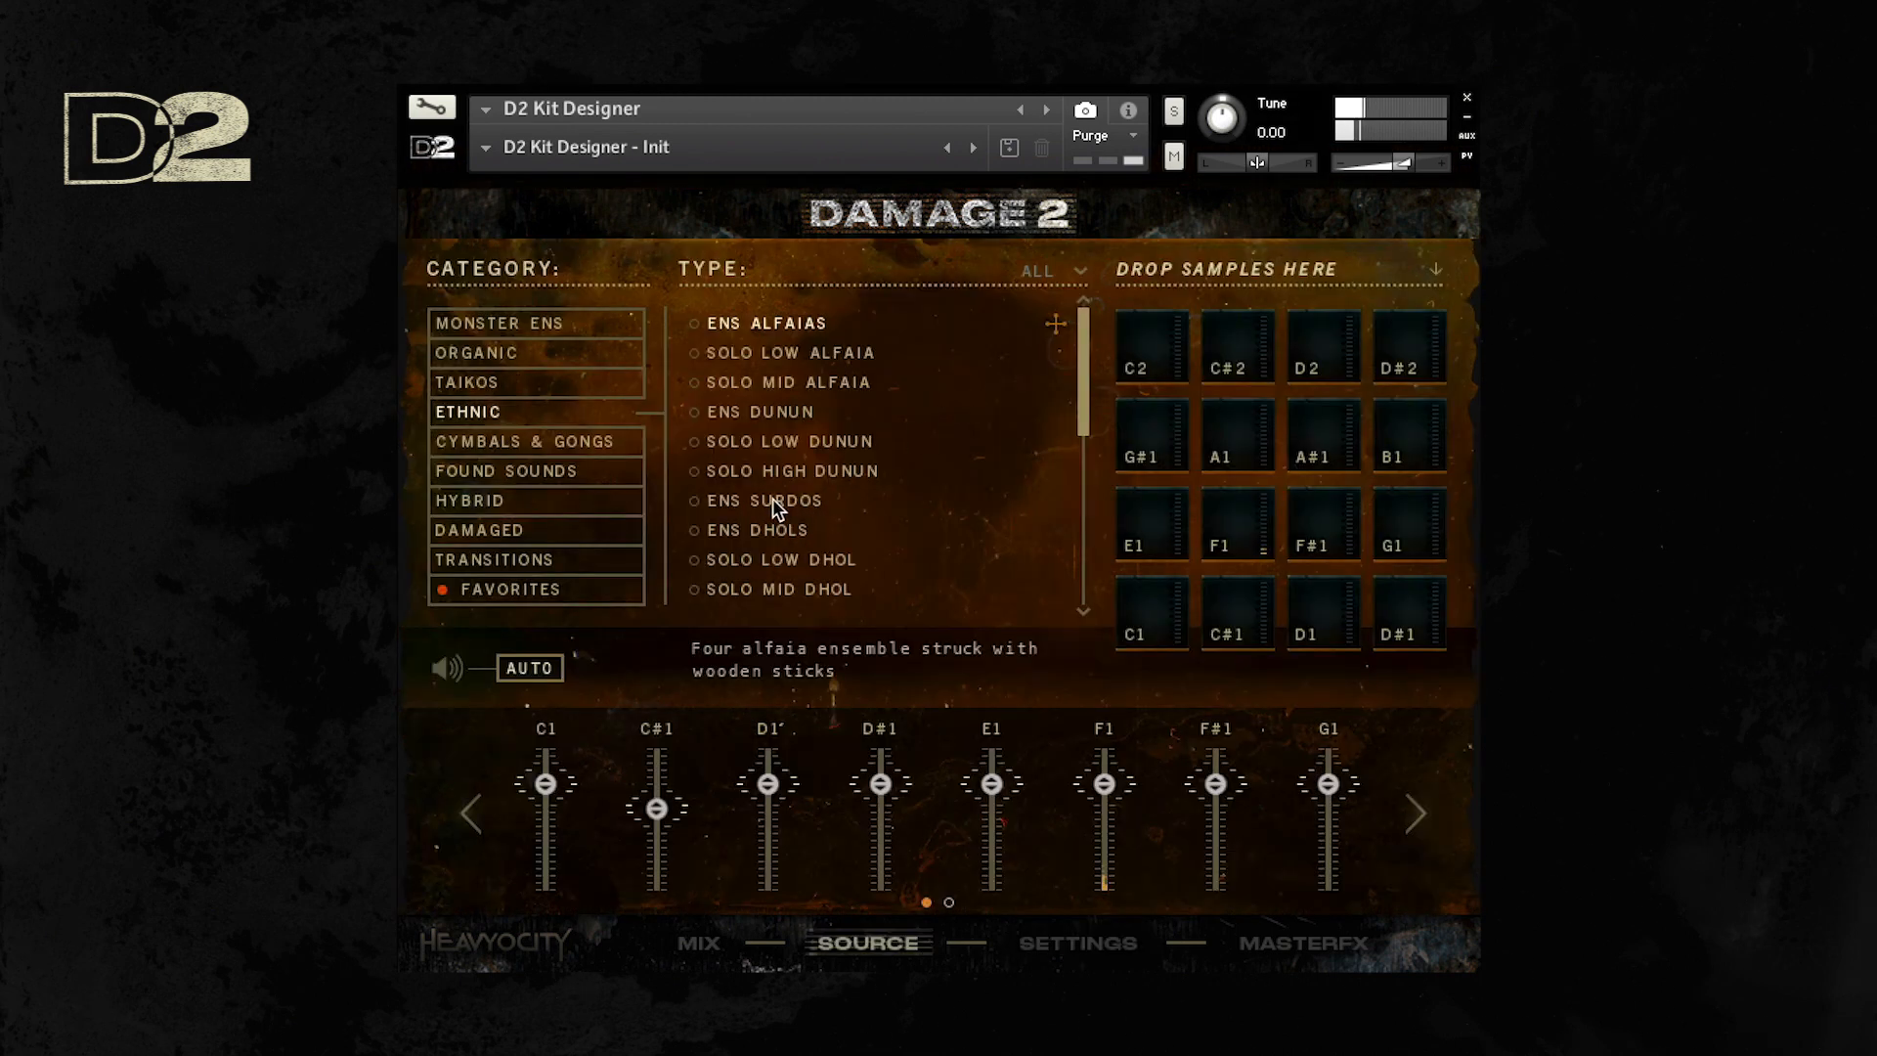
Step: Audition Ens Surdos among the Ethnic sounds and assign it to pad F#1
click(772, 502)
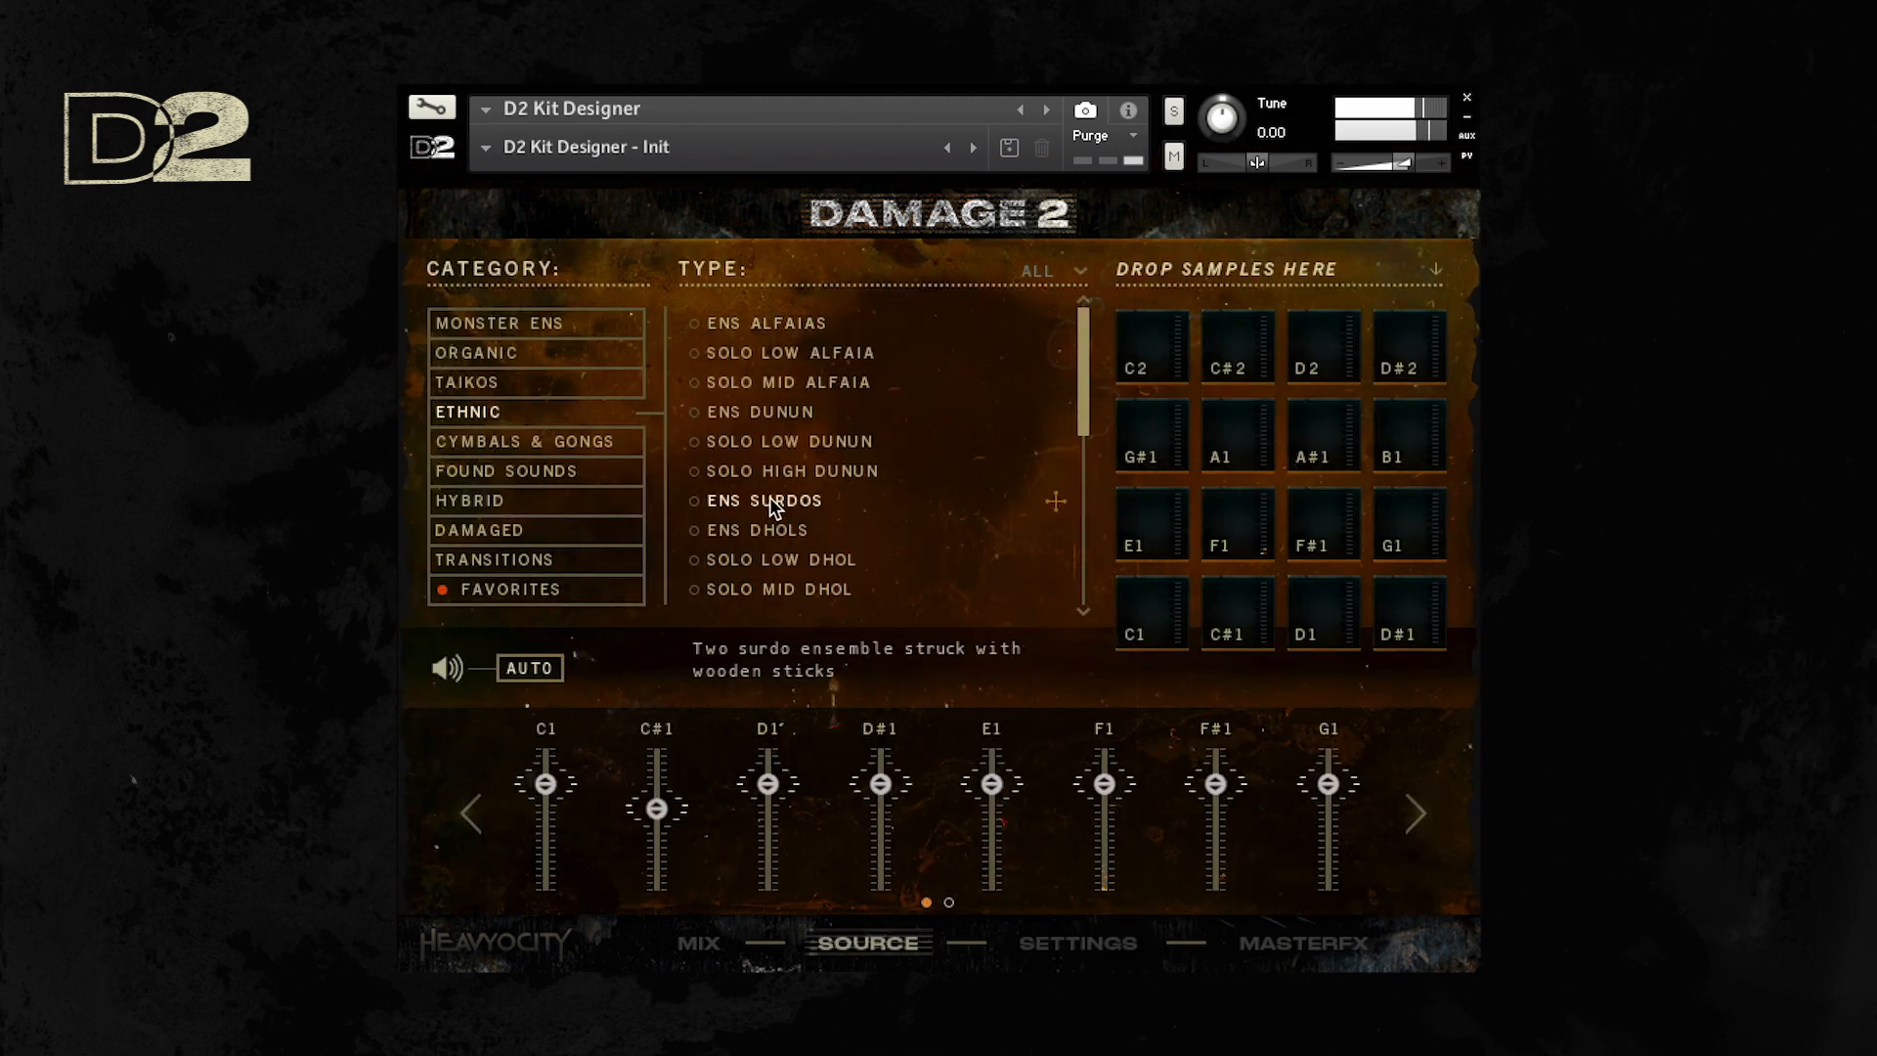
drag(779, 494, 1316, 528)
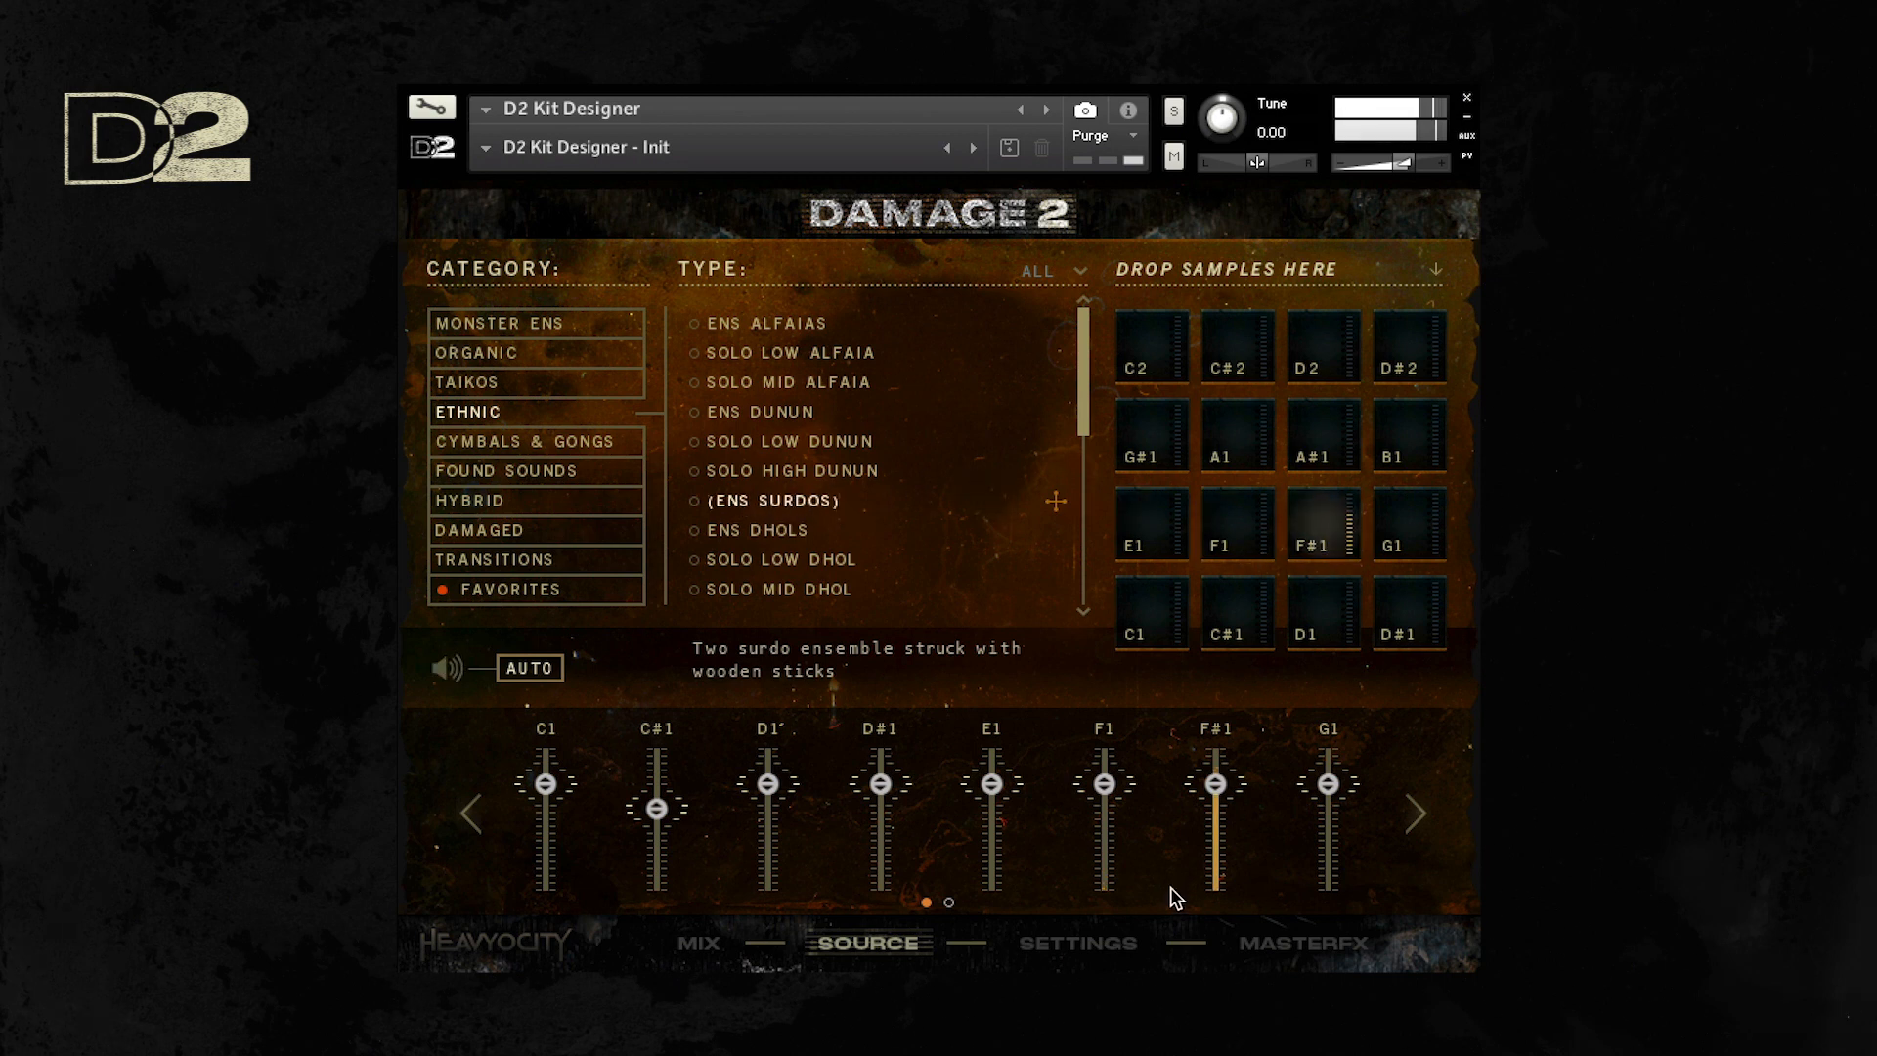
Step: Replace the EQ on F#1 with a low-pass Filter, setting resonance to about 1% and cutoff to about 406.7 Hz
click(1115, 942)
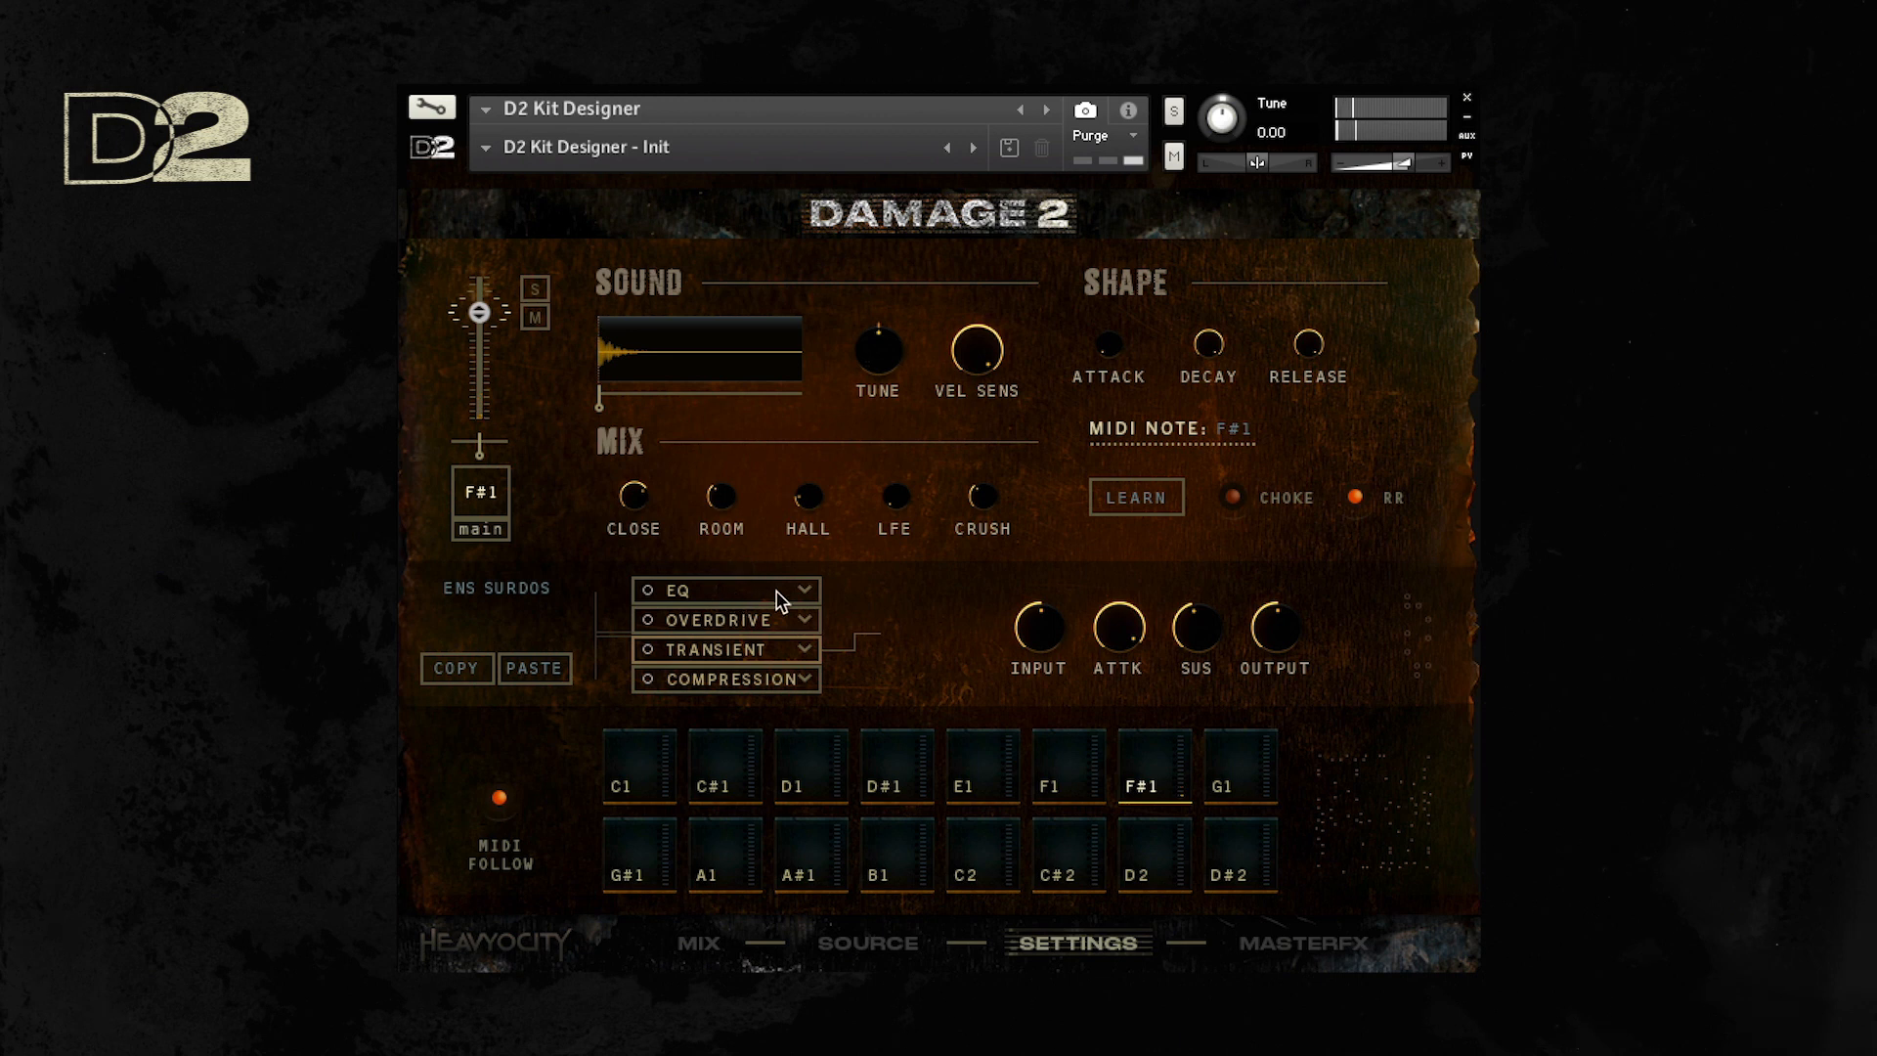
click(822, 592)
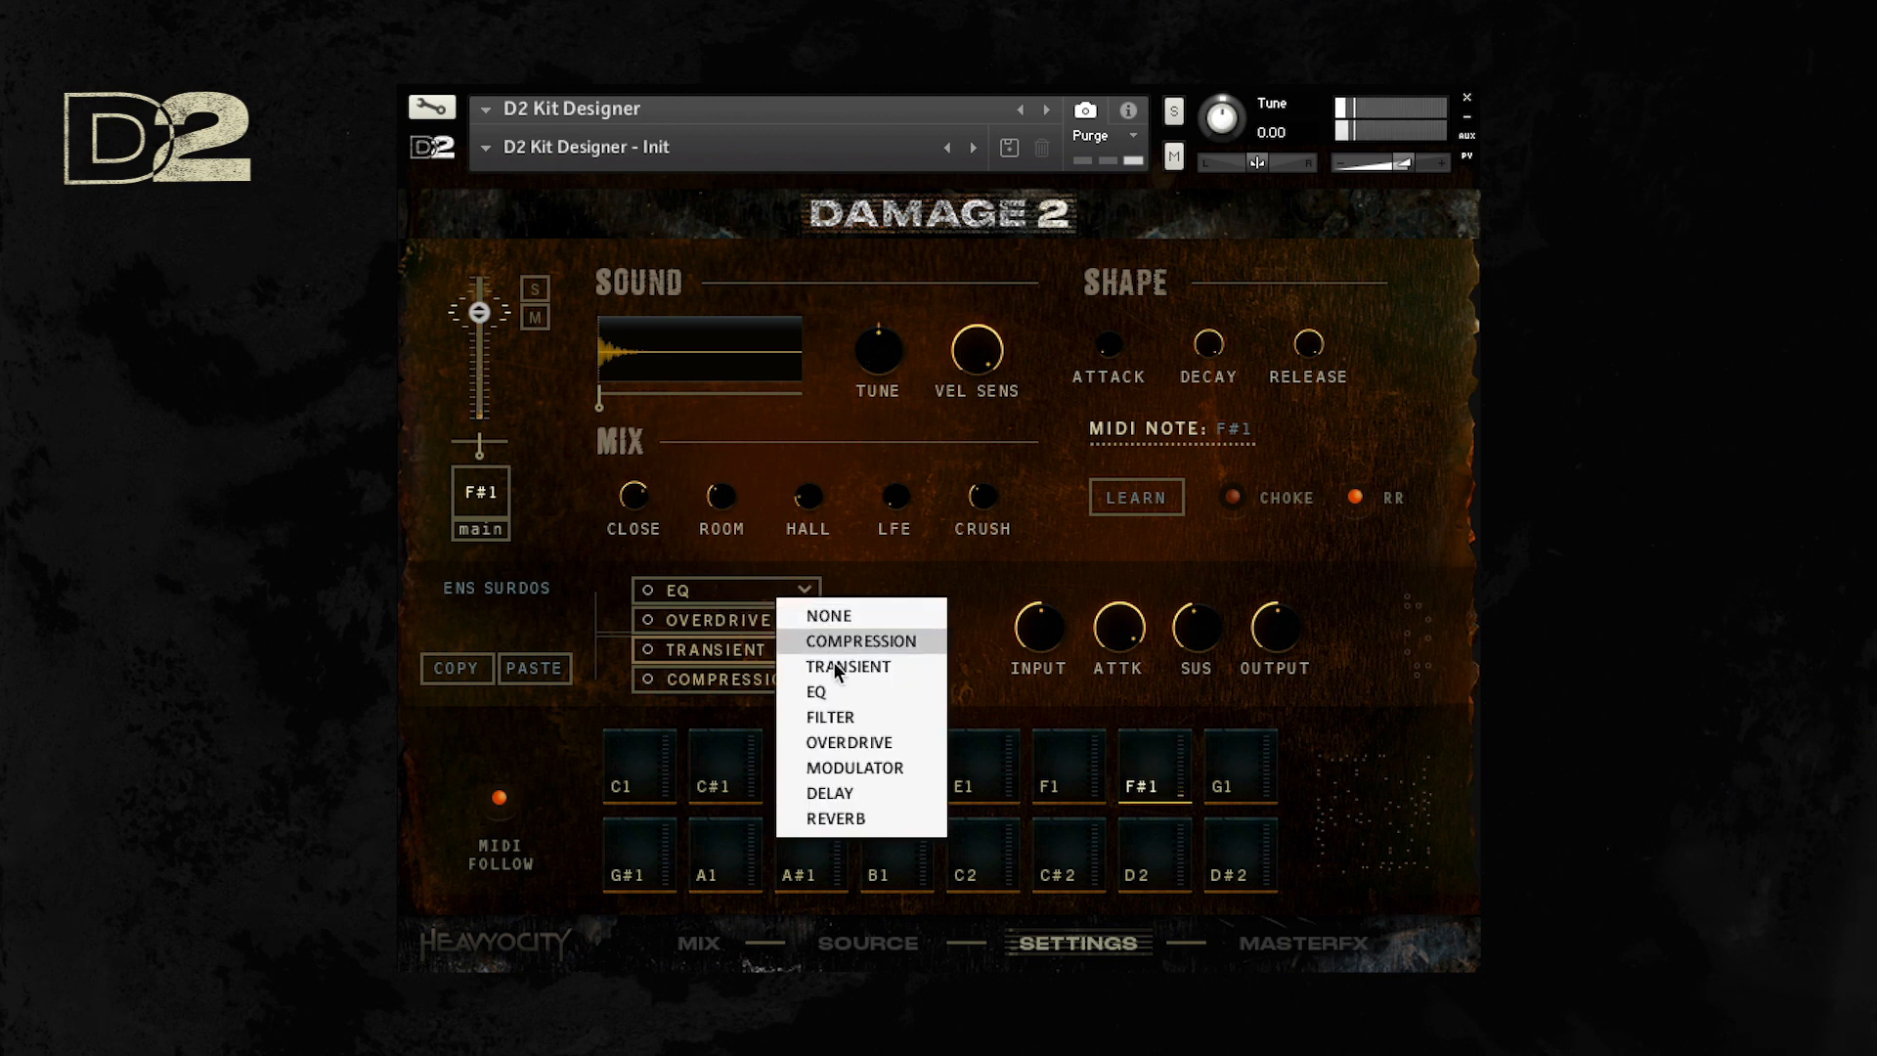
click(835, 712)
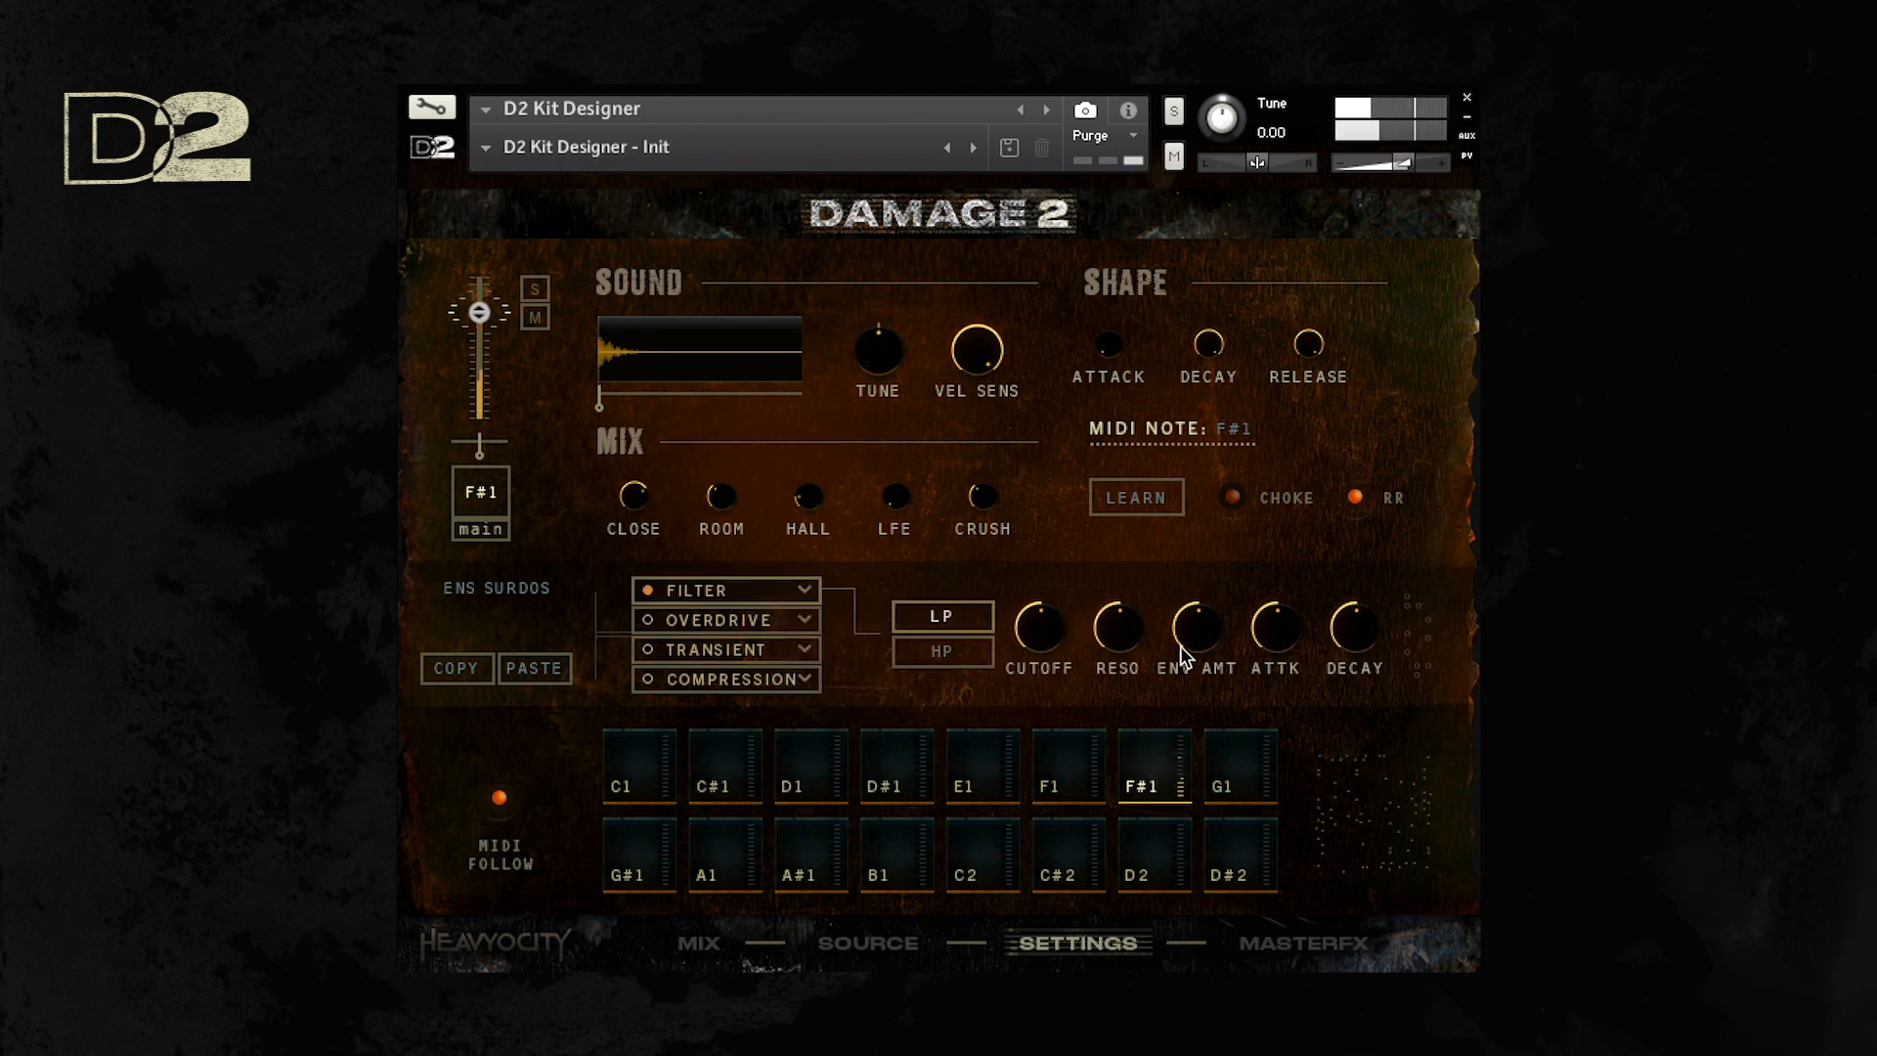
drag(1120, 637, 1109, 681)
drag(1105, 749, 1132, 781)
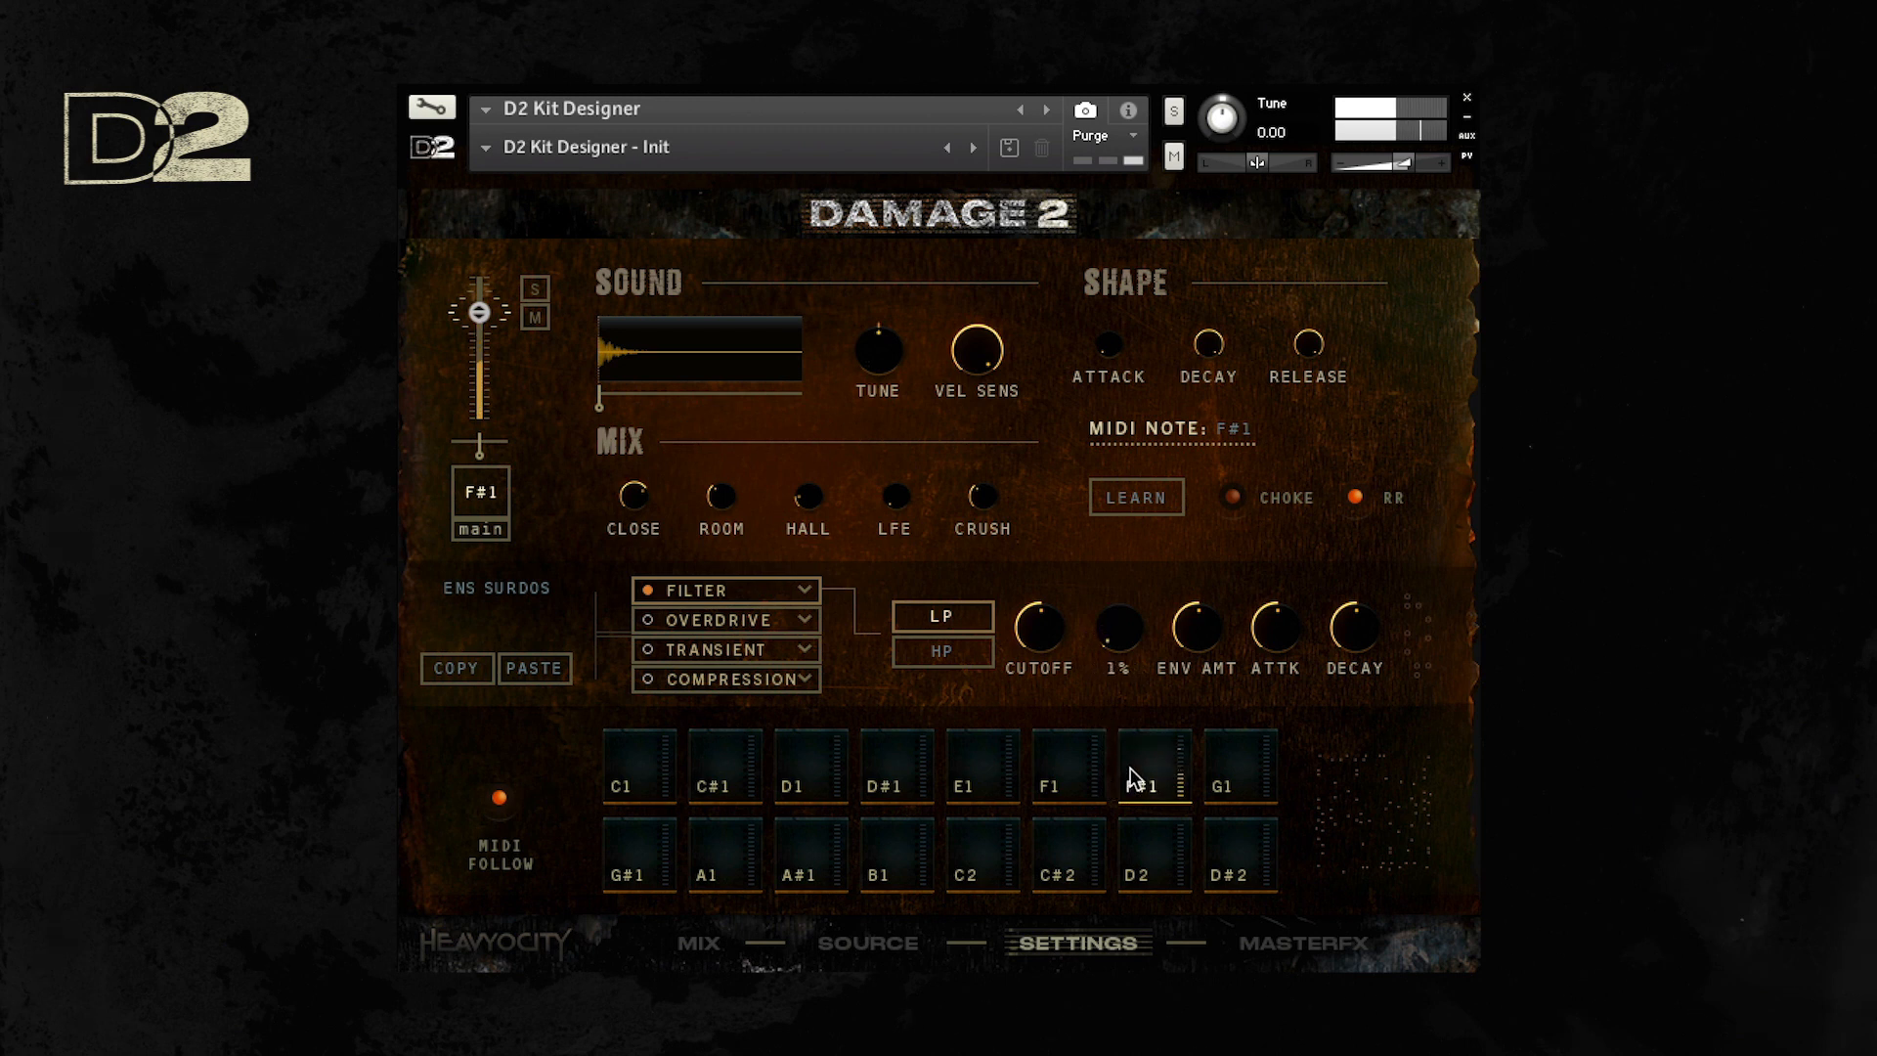
mouse_move(1043, 621)
mouse_down()
mouse_move(1031, 648)
mouse_move(1044, 630)
mouse_up()
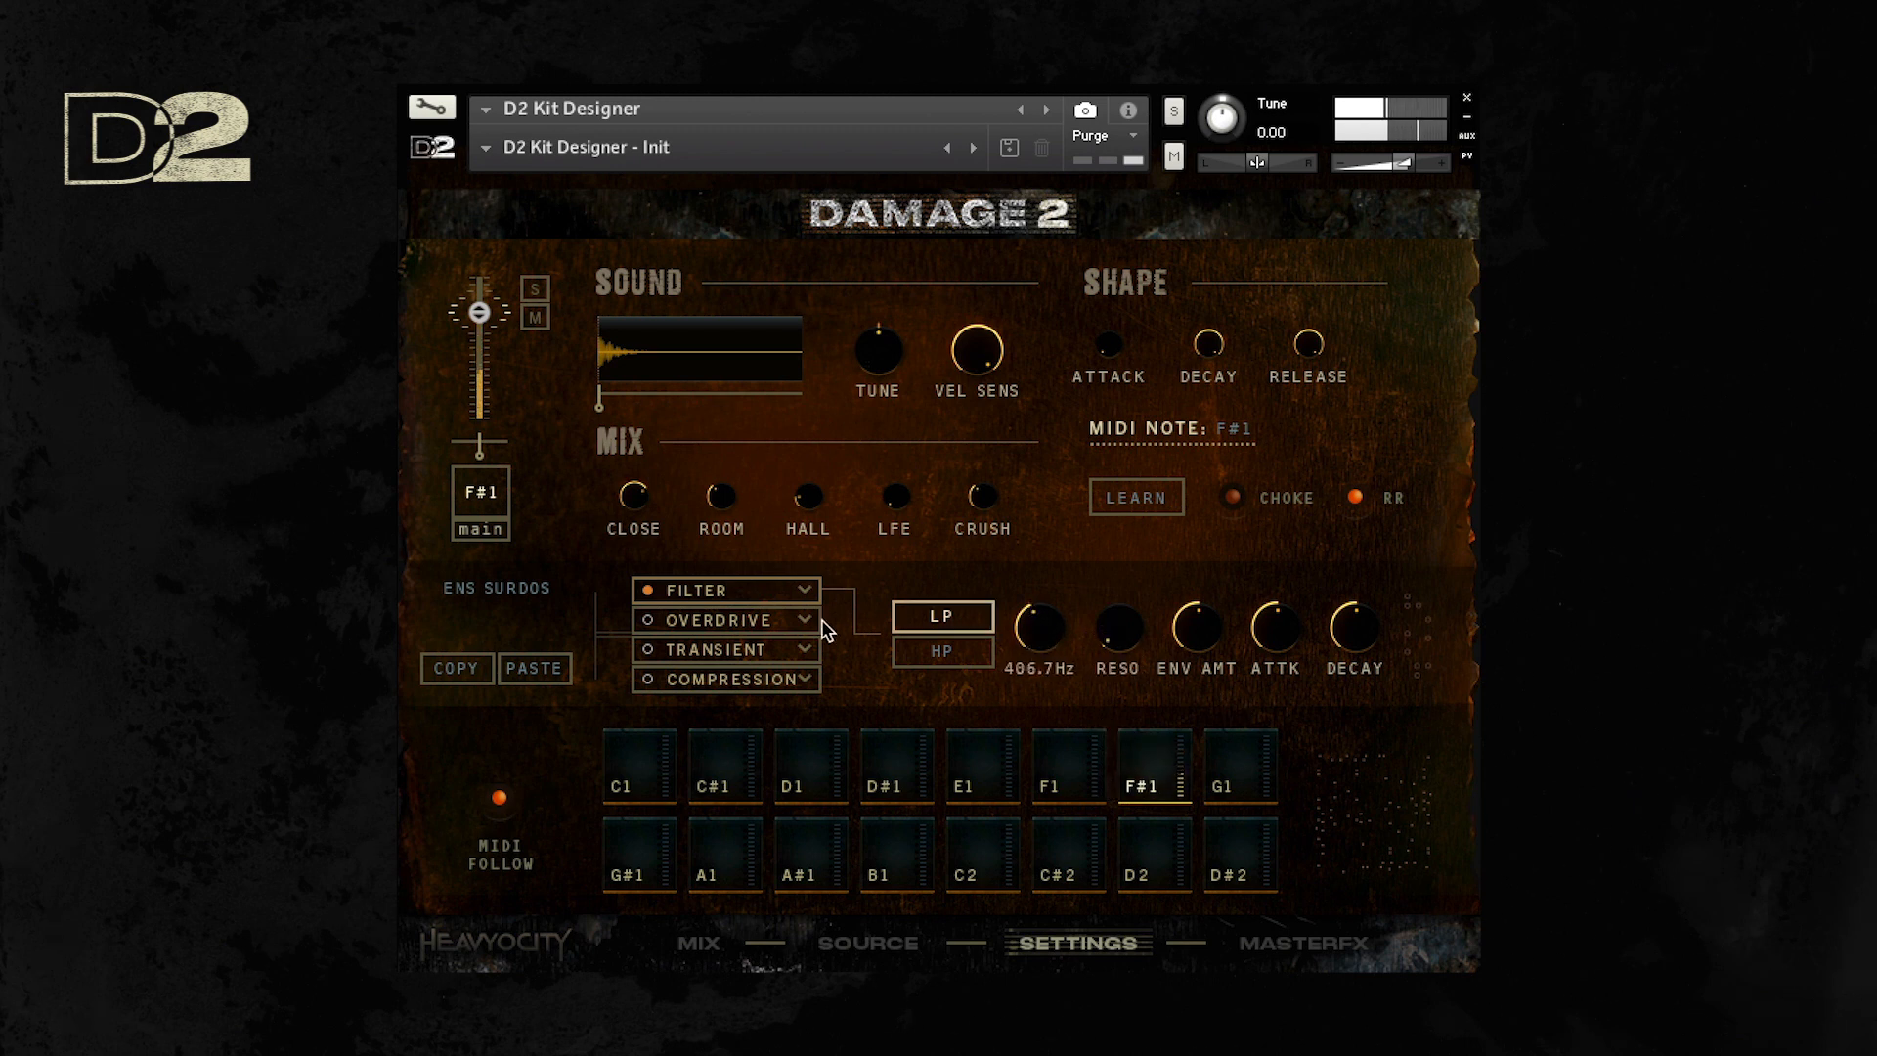
Step: Enable Overdrive on F#1, lower the pad's volume, set Drive to about 75% and switch the overdrive to Hard
click(648, 619)
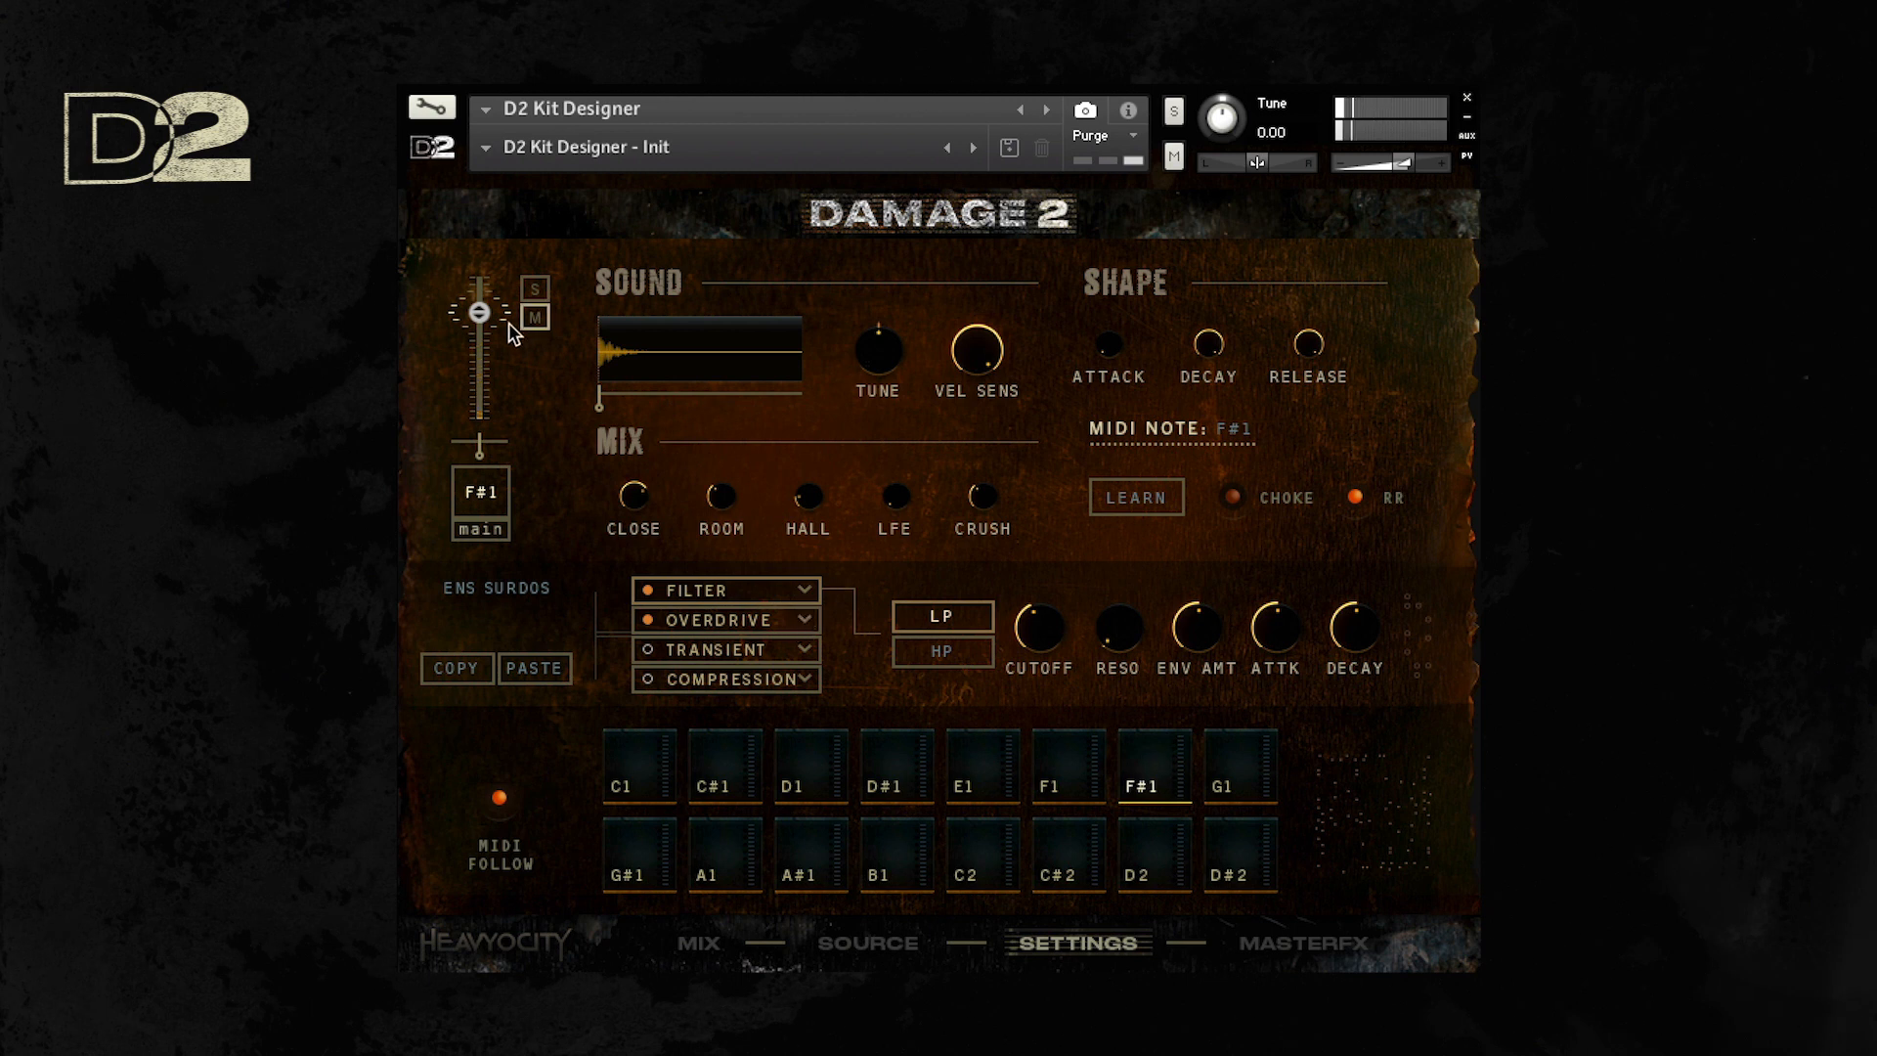
drag(483, 315, 488, 352)
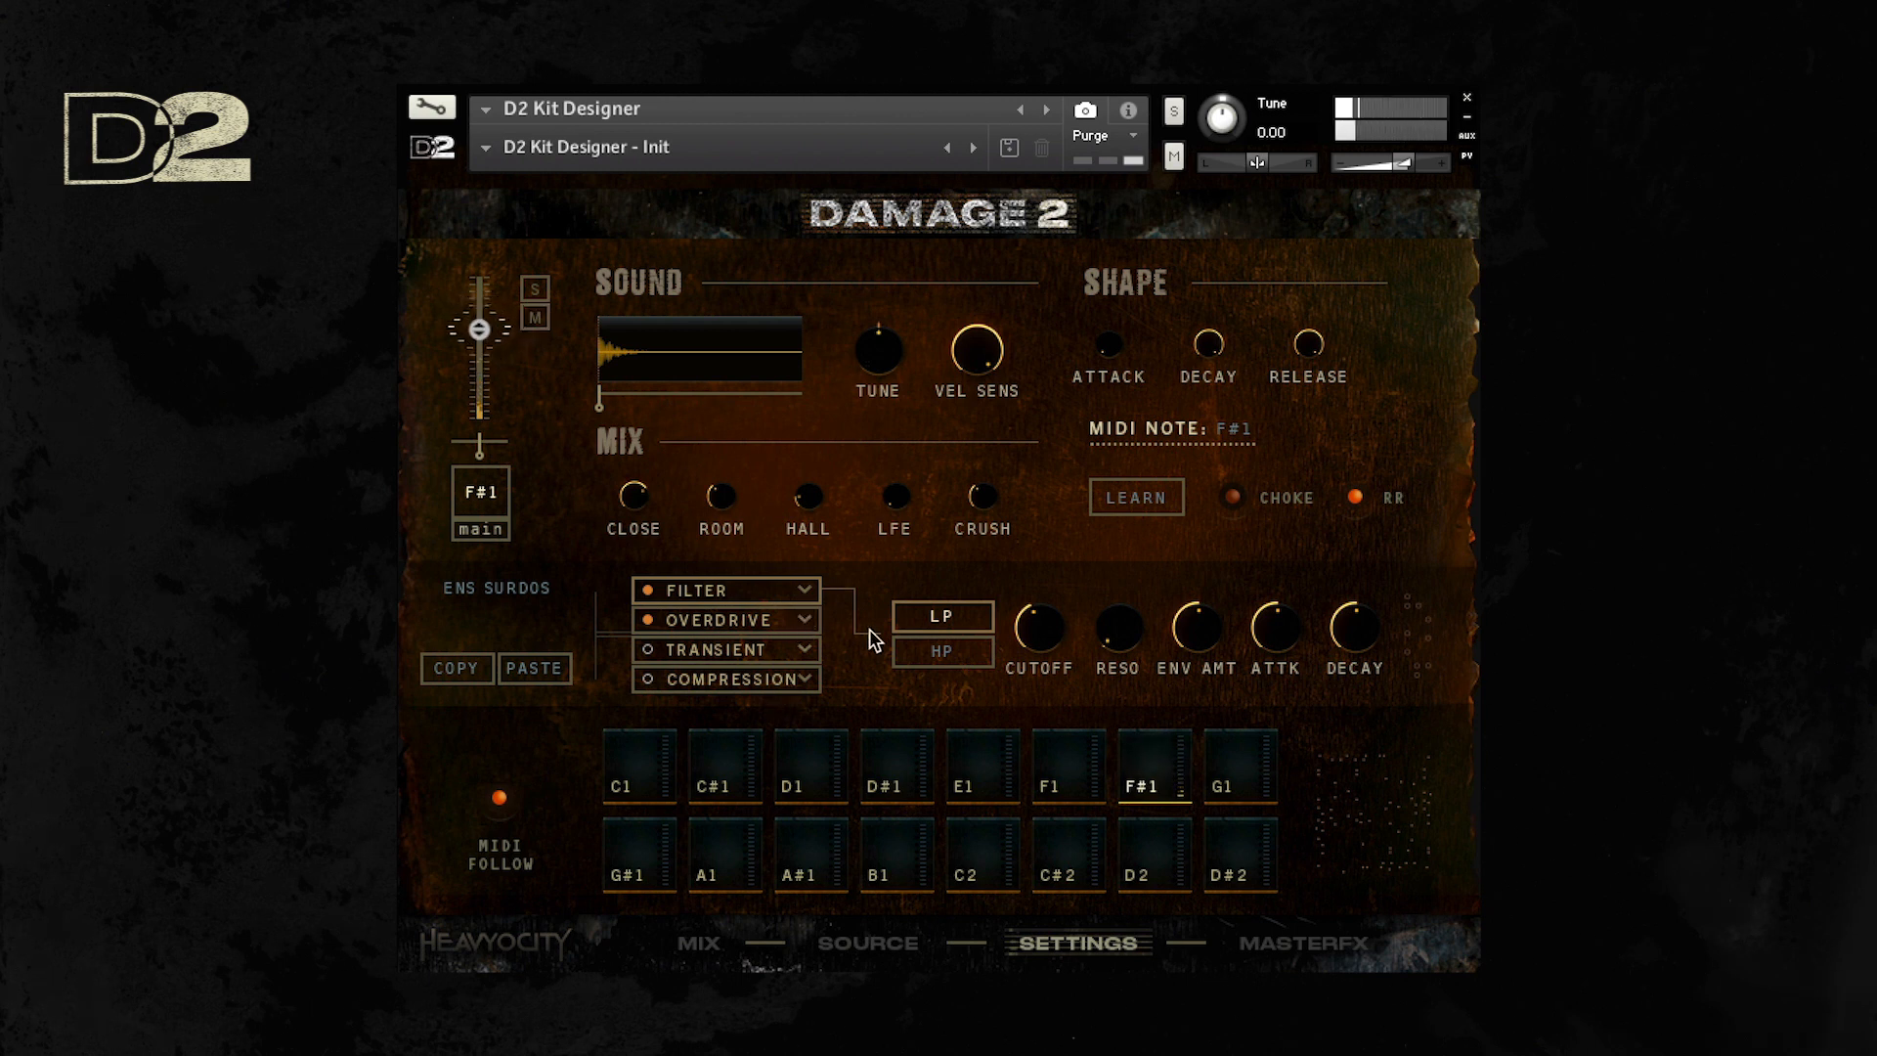
click(719, 620)
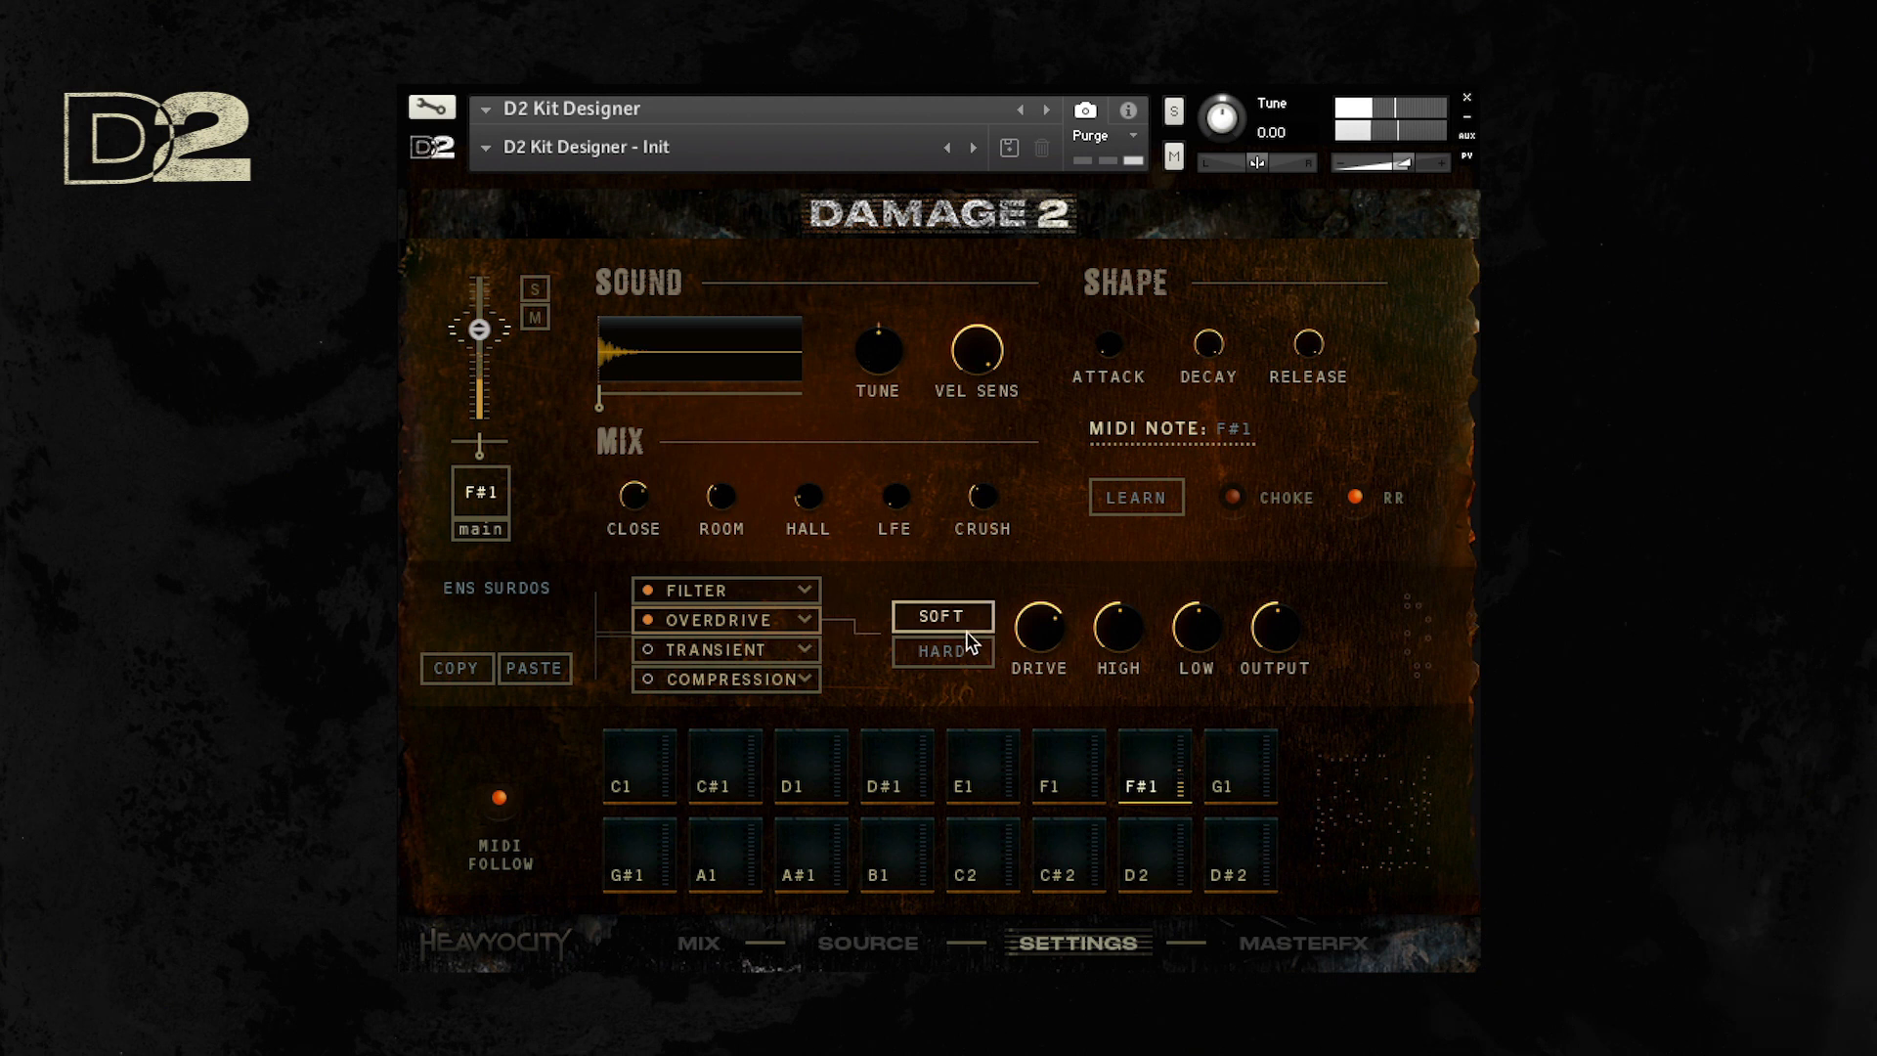
drag(1046, 624, 1059, 612)
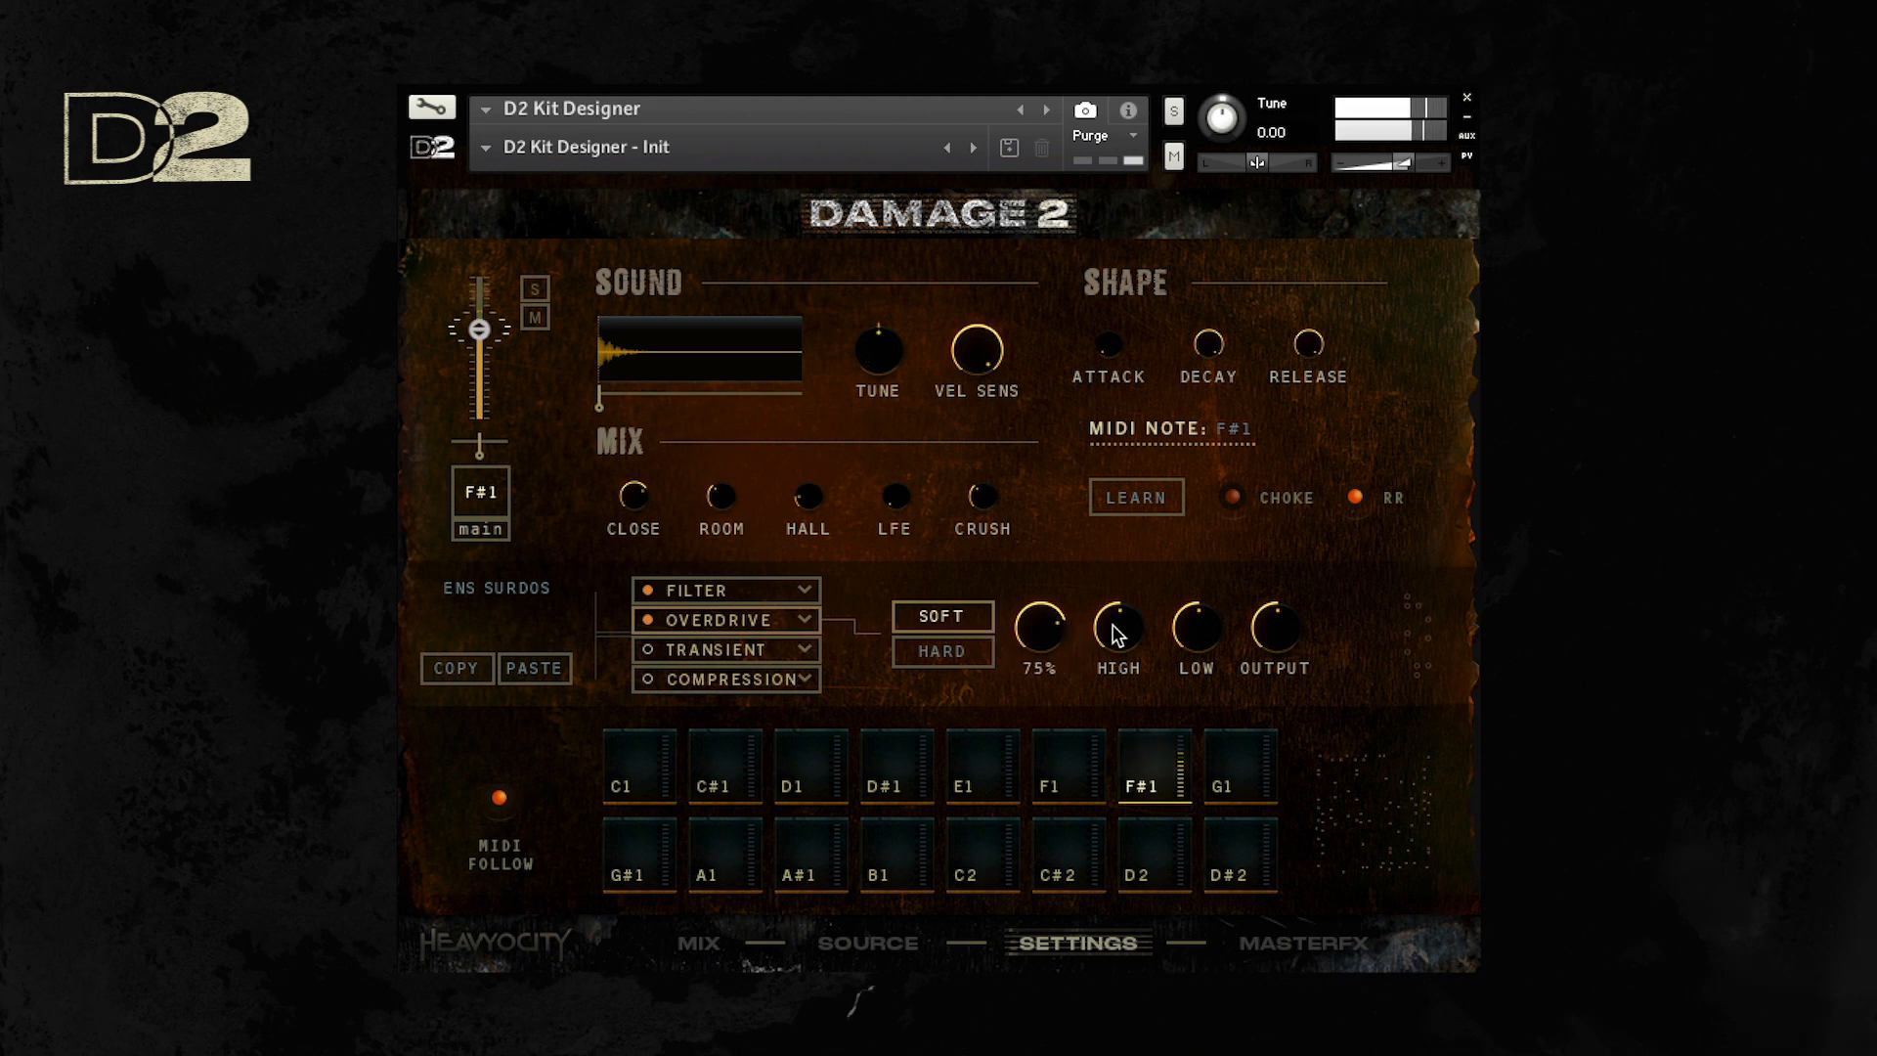
click(942, 651)
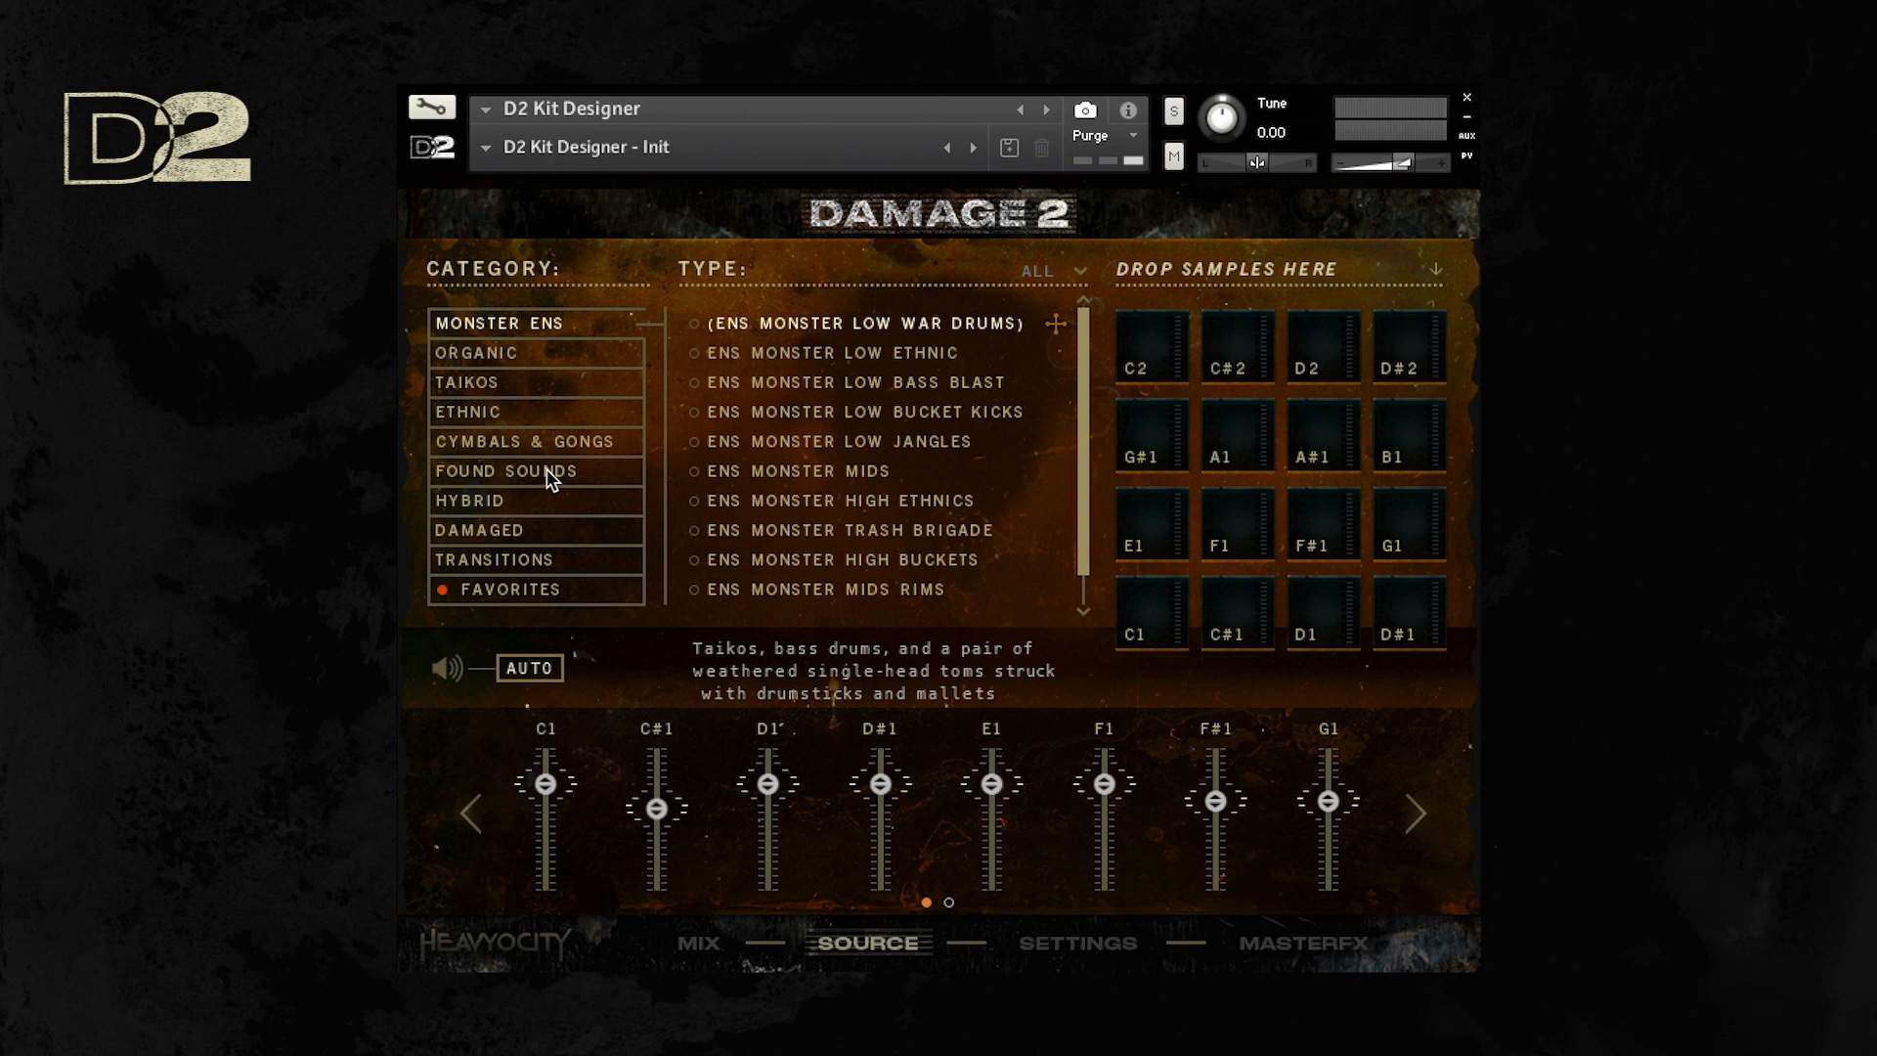
Step: Audition Solo Dumpster Low Hammer 1 among the Found Sounds and assign it to pad G#1
click(546, 470)
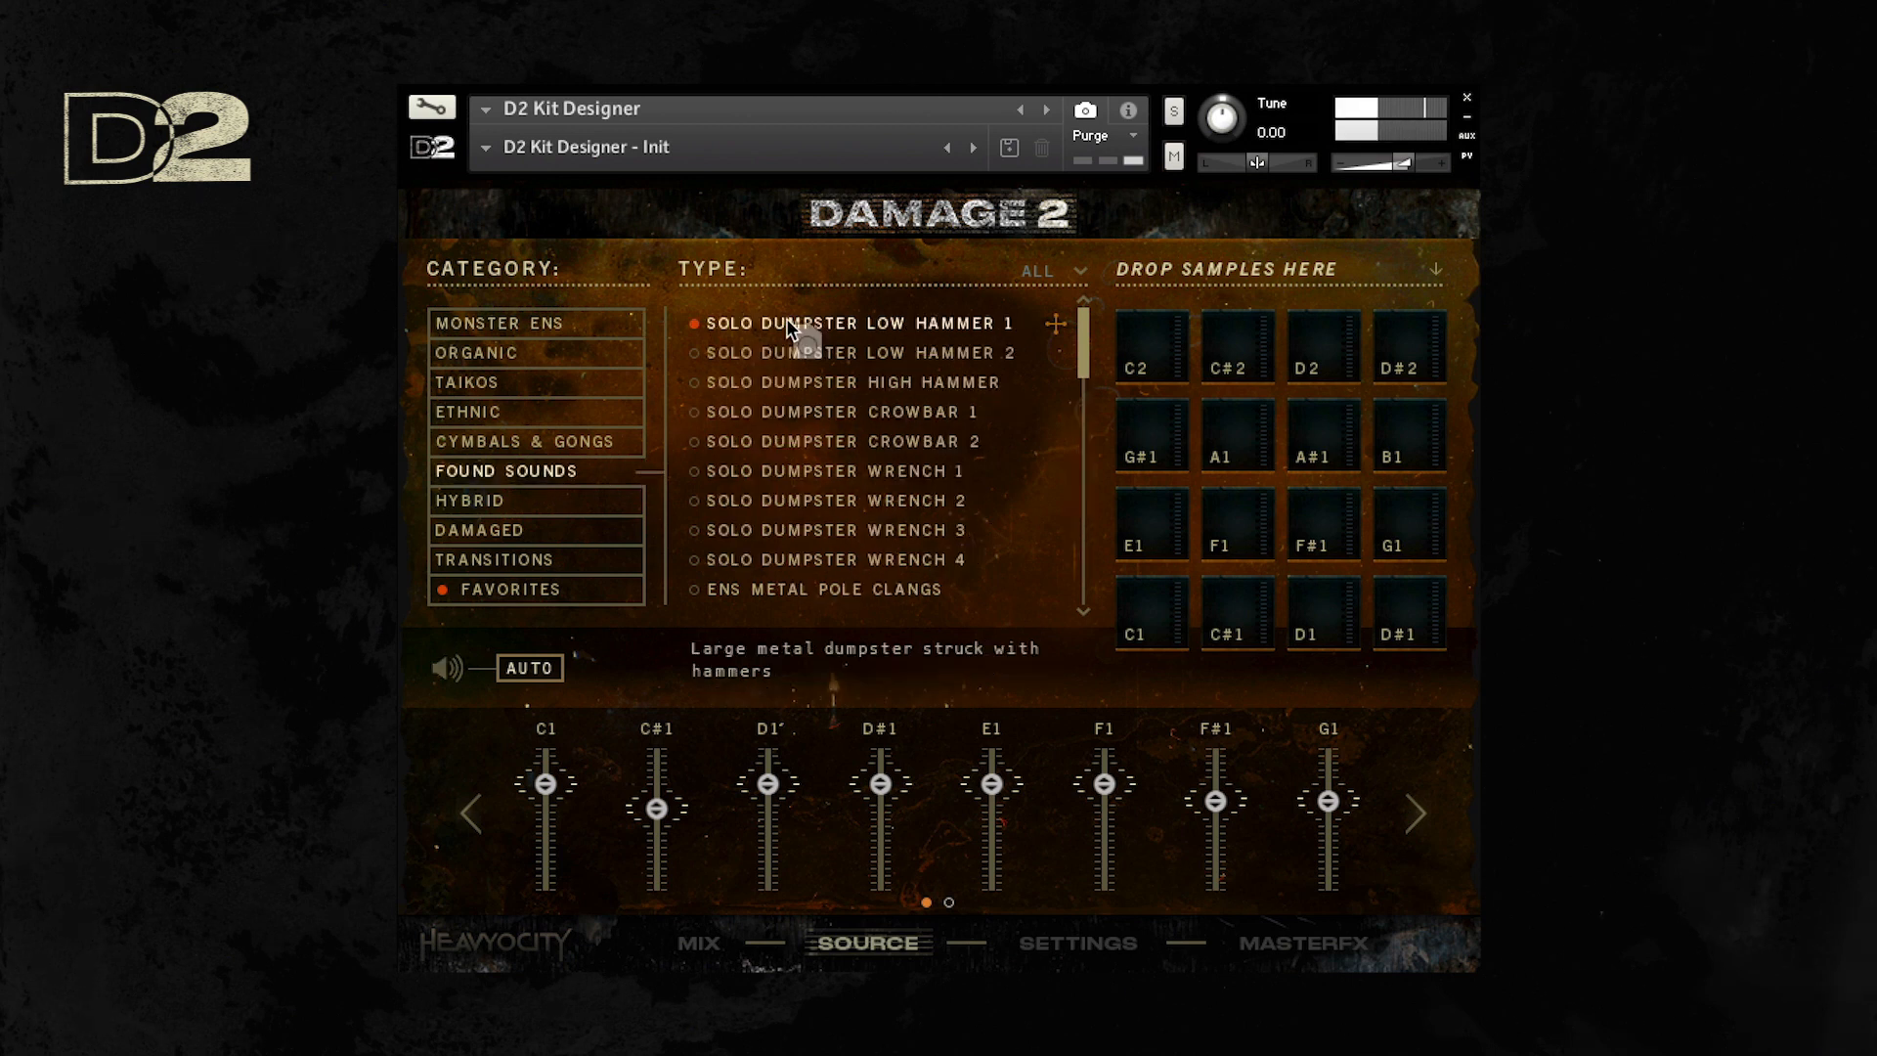
drag(786, 323, 1156, 442)
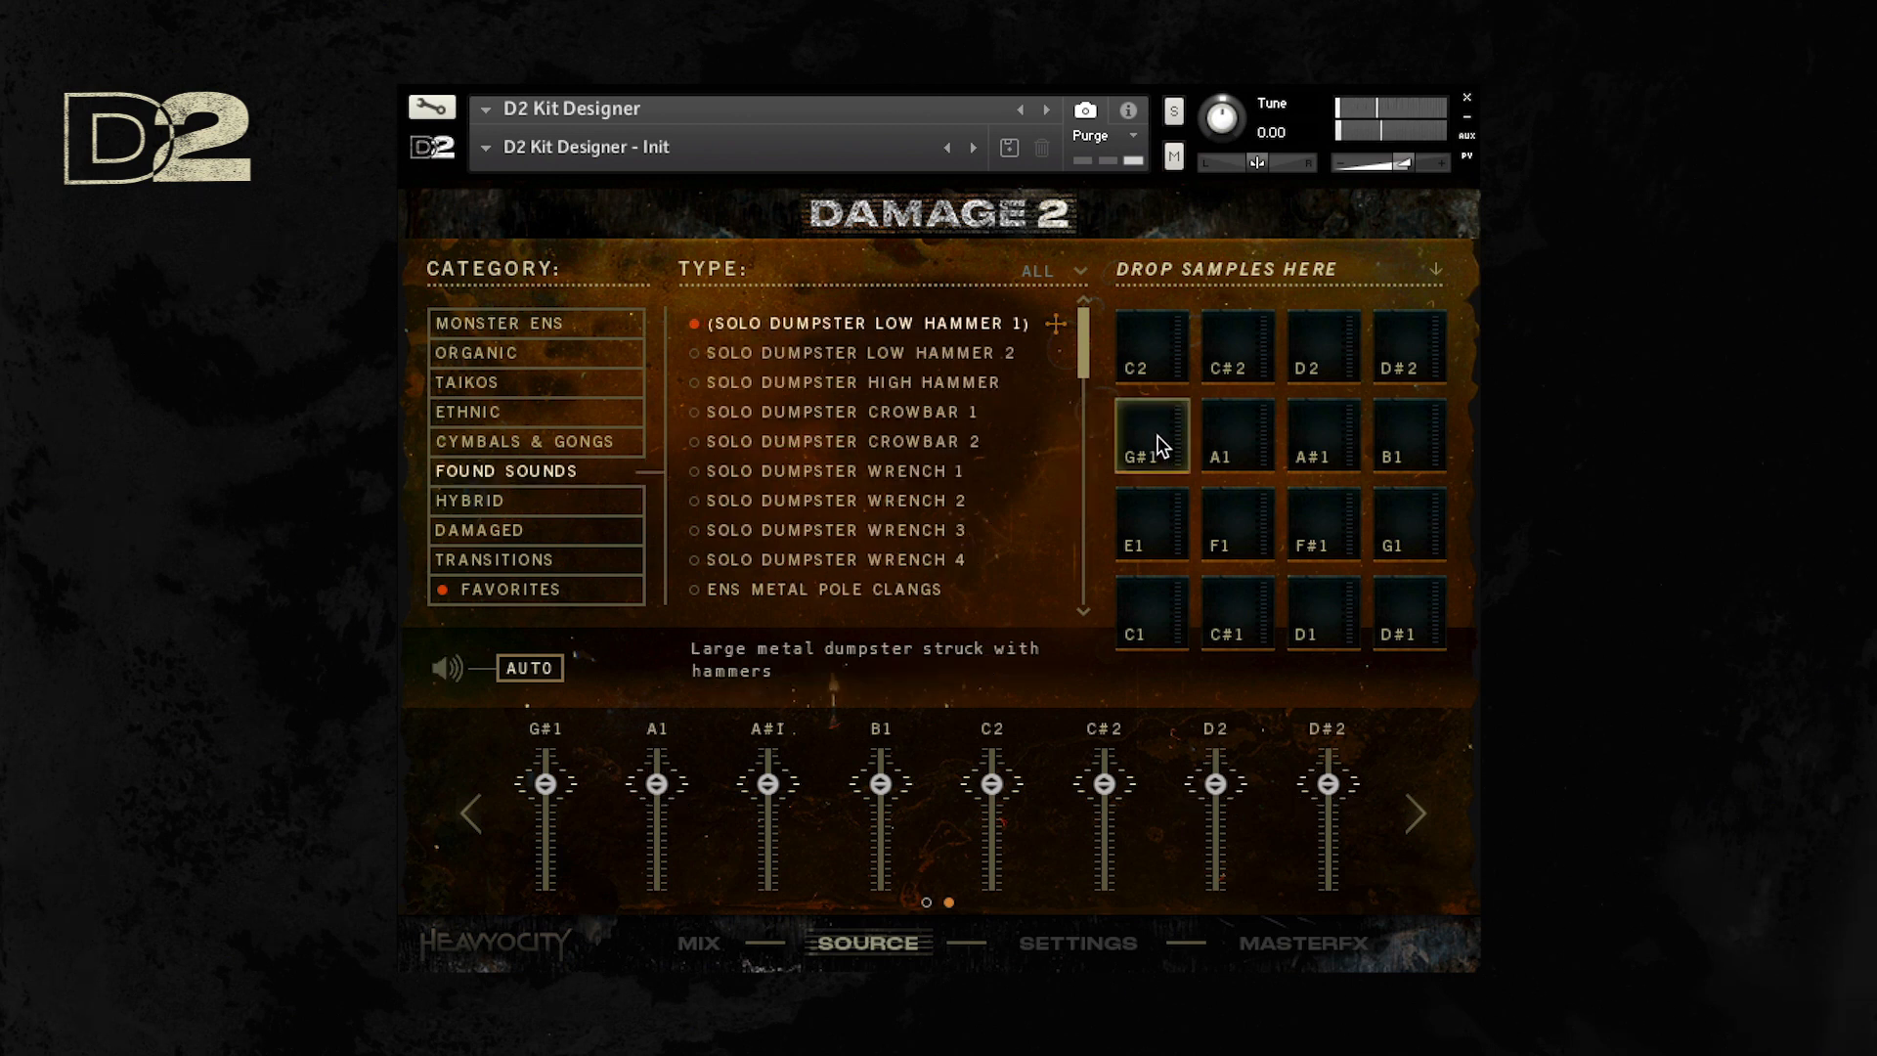
Step: Shape G#1 by lowering its tuning, moving the sample start slightly later, raising attack and setting decay to about 29.7 ms
click(1080, 941)
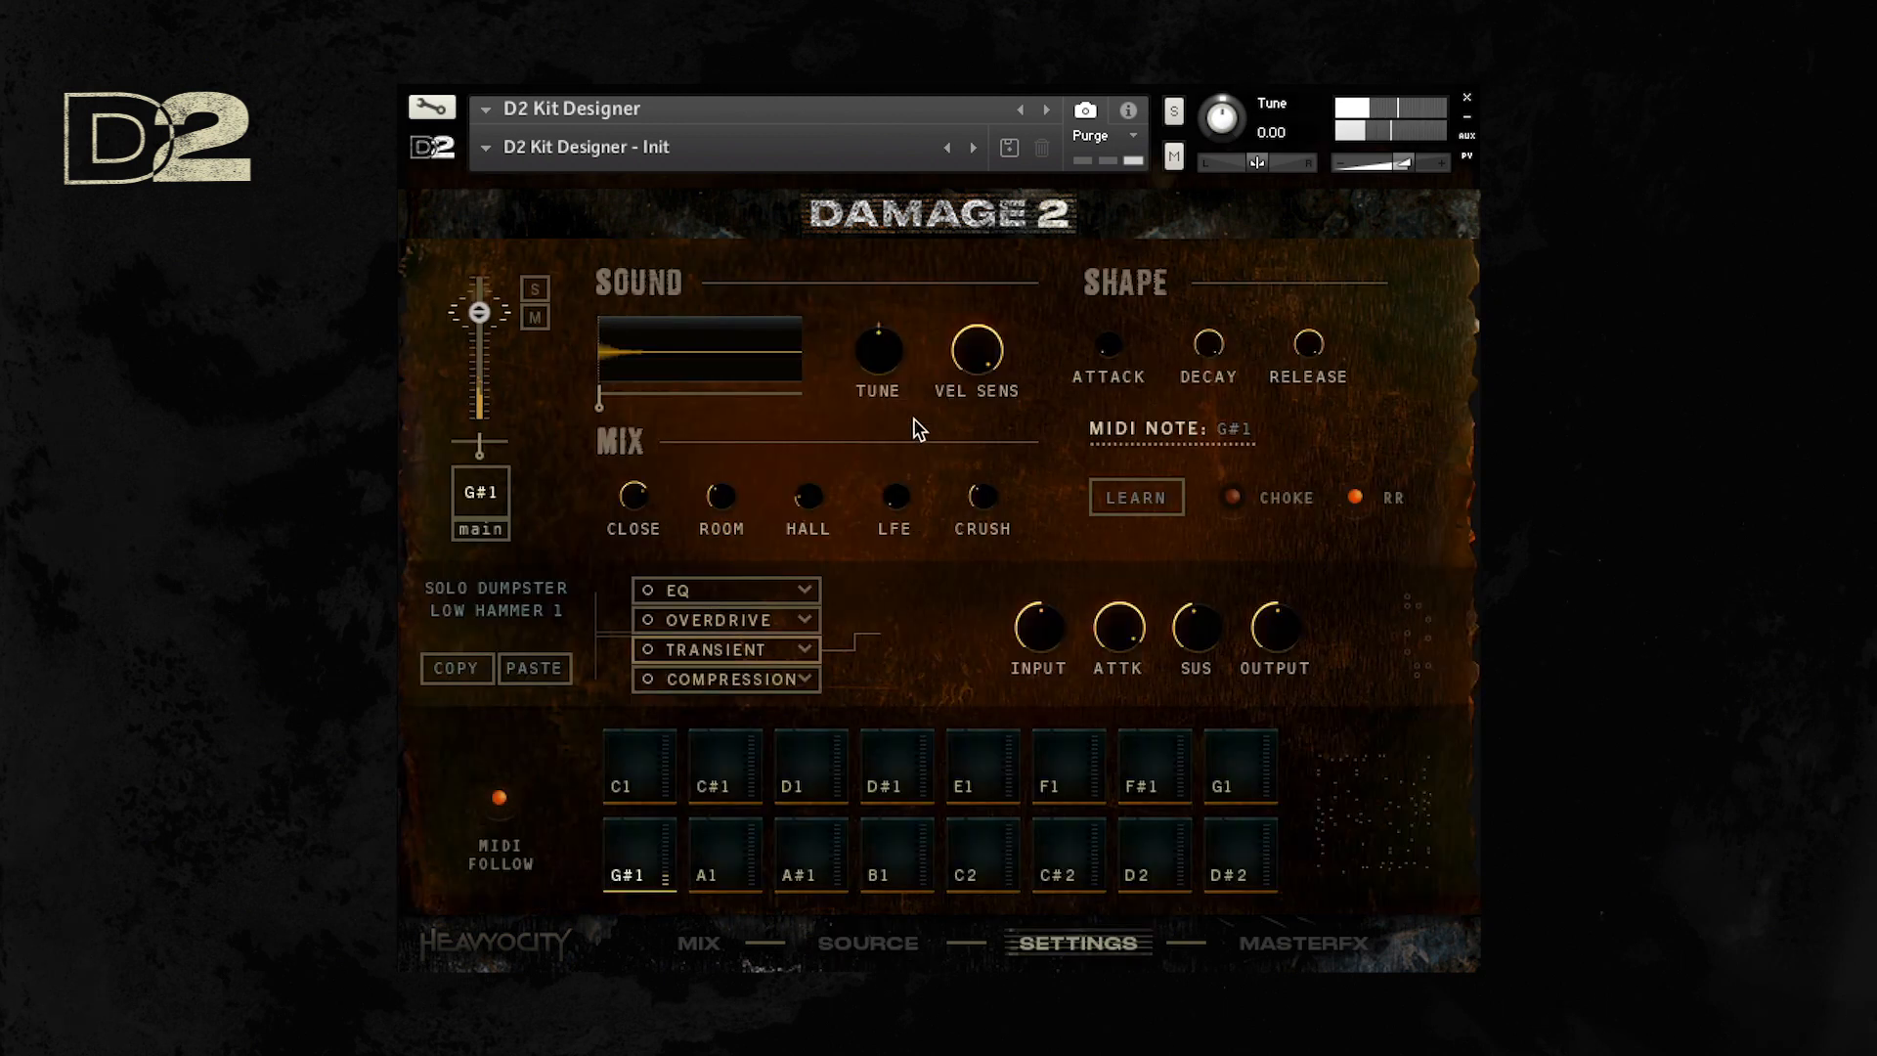
drag(877, 349, 874, 491)
drag(606, 403, 613, 402)
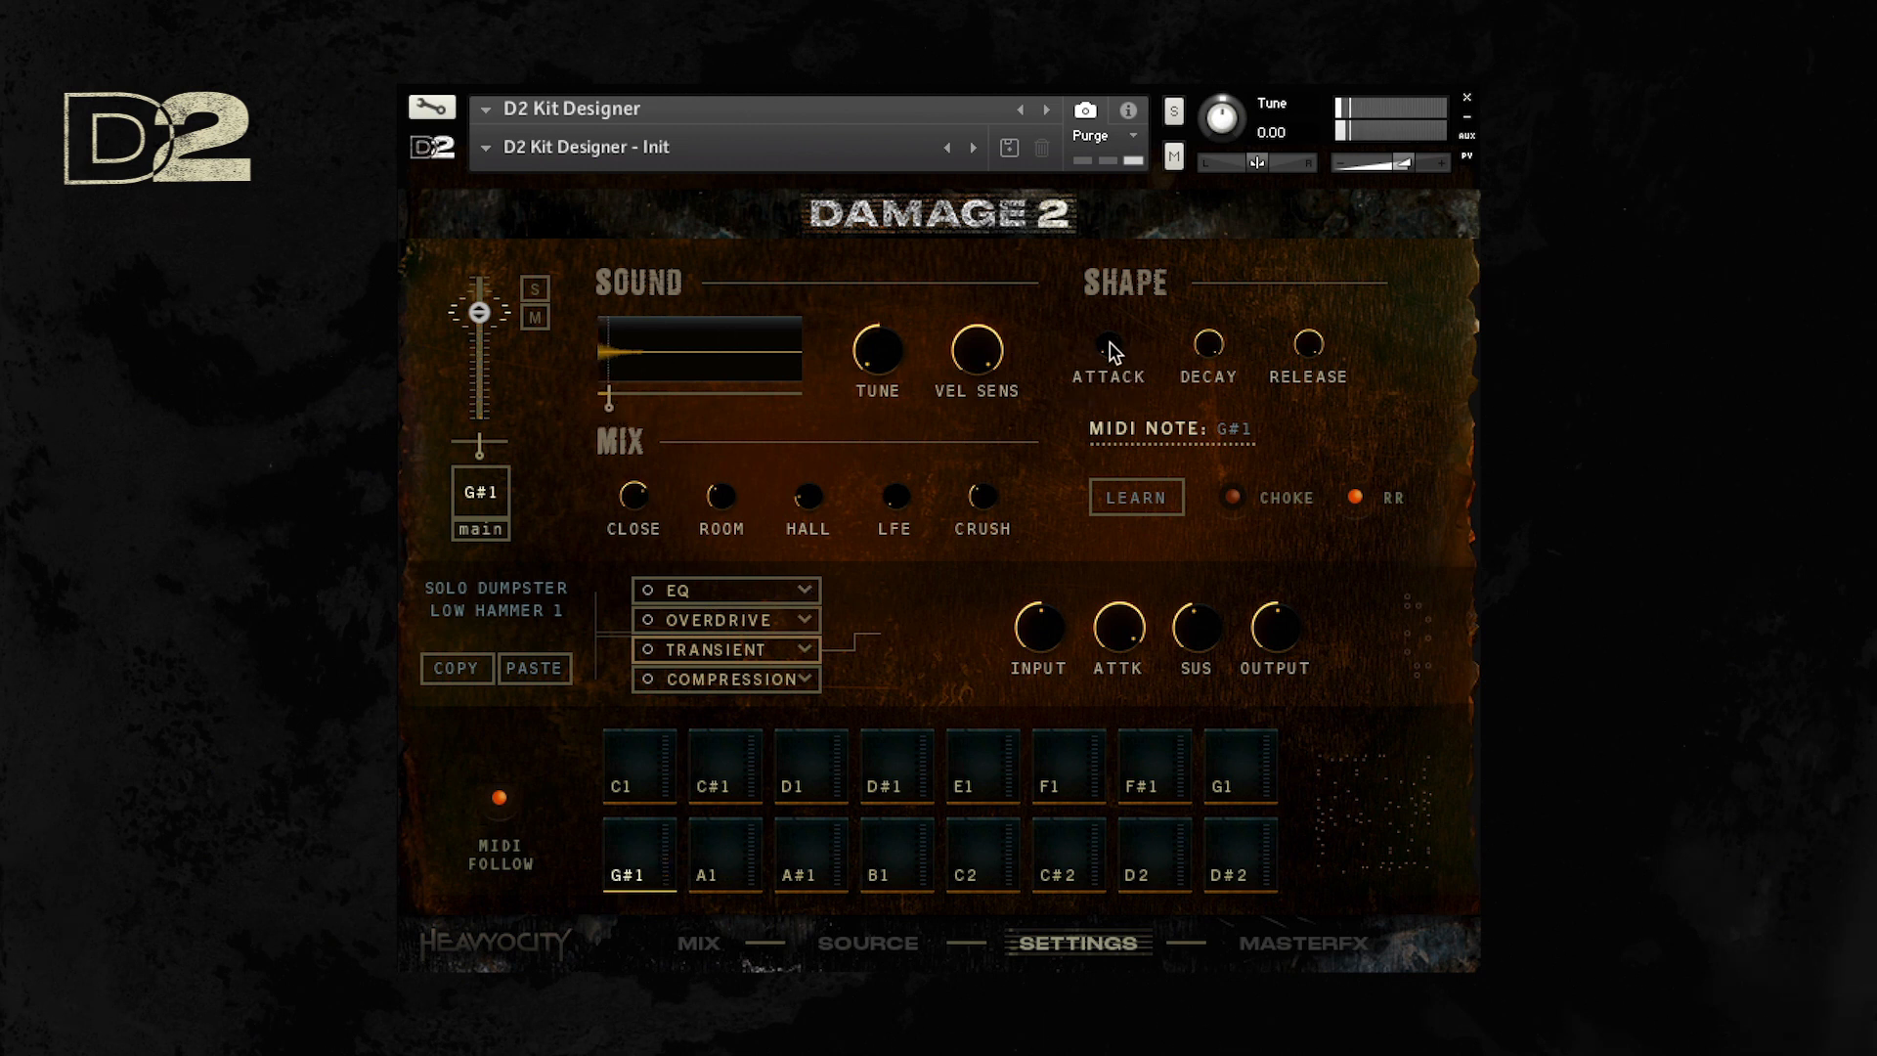
drag(1111, 344, 1142, 210)
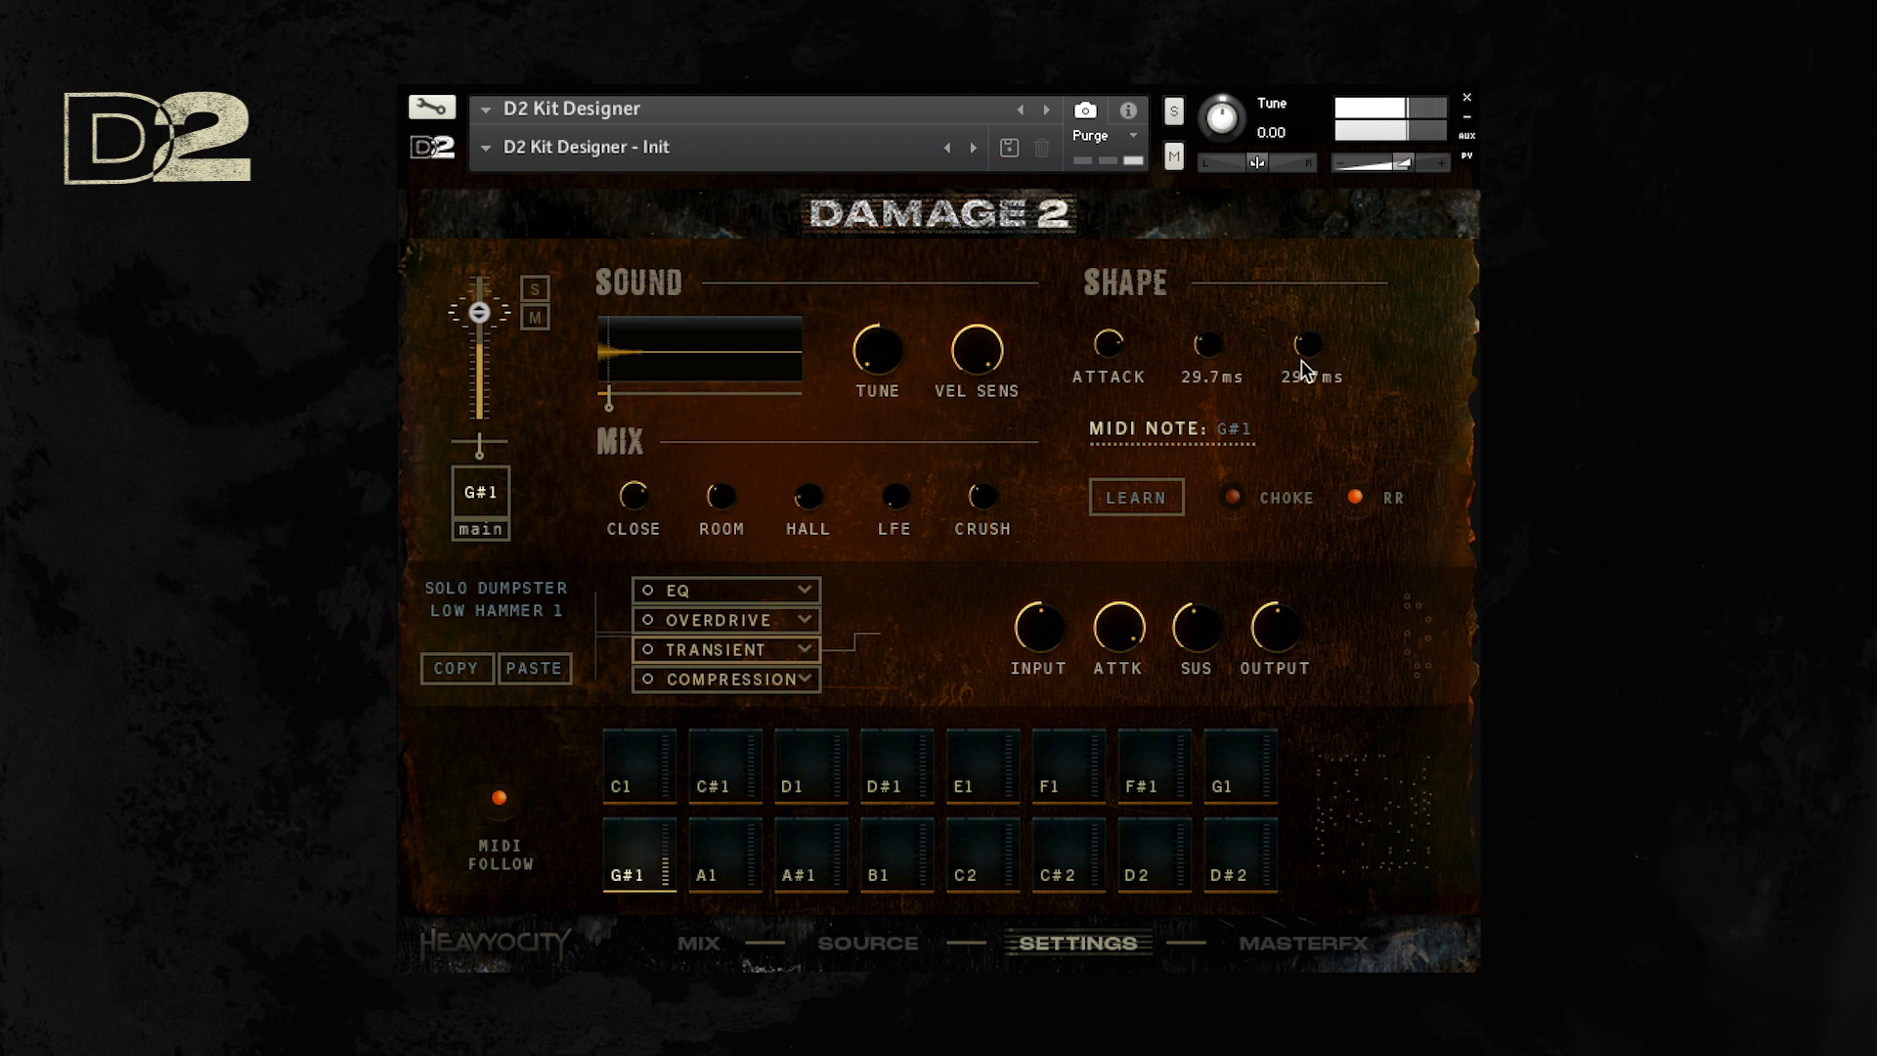
Step: Enable EQ and Overdrive on G#1, replace Transient with a Vintage Delay at about 30.3% Mix, and fine-tune the attack
click(650, 590)
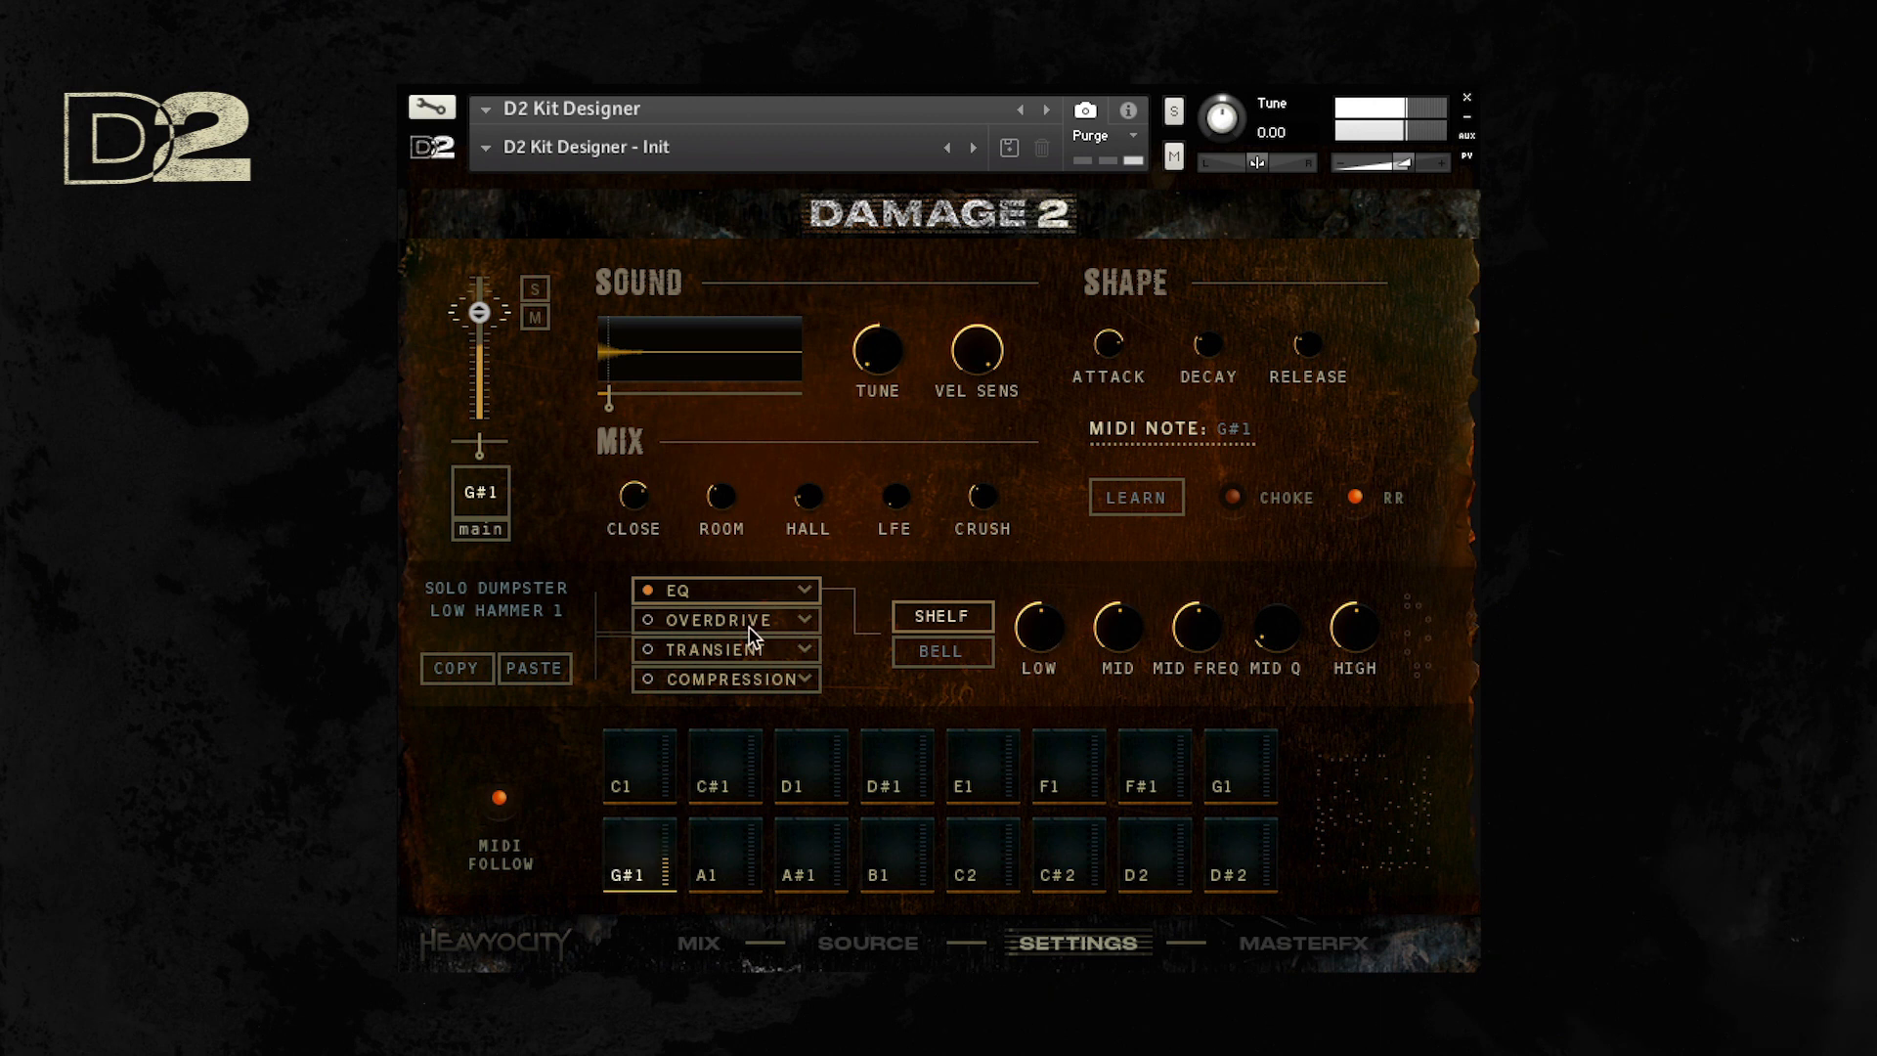
click(646, 620)
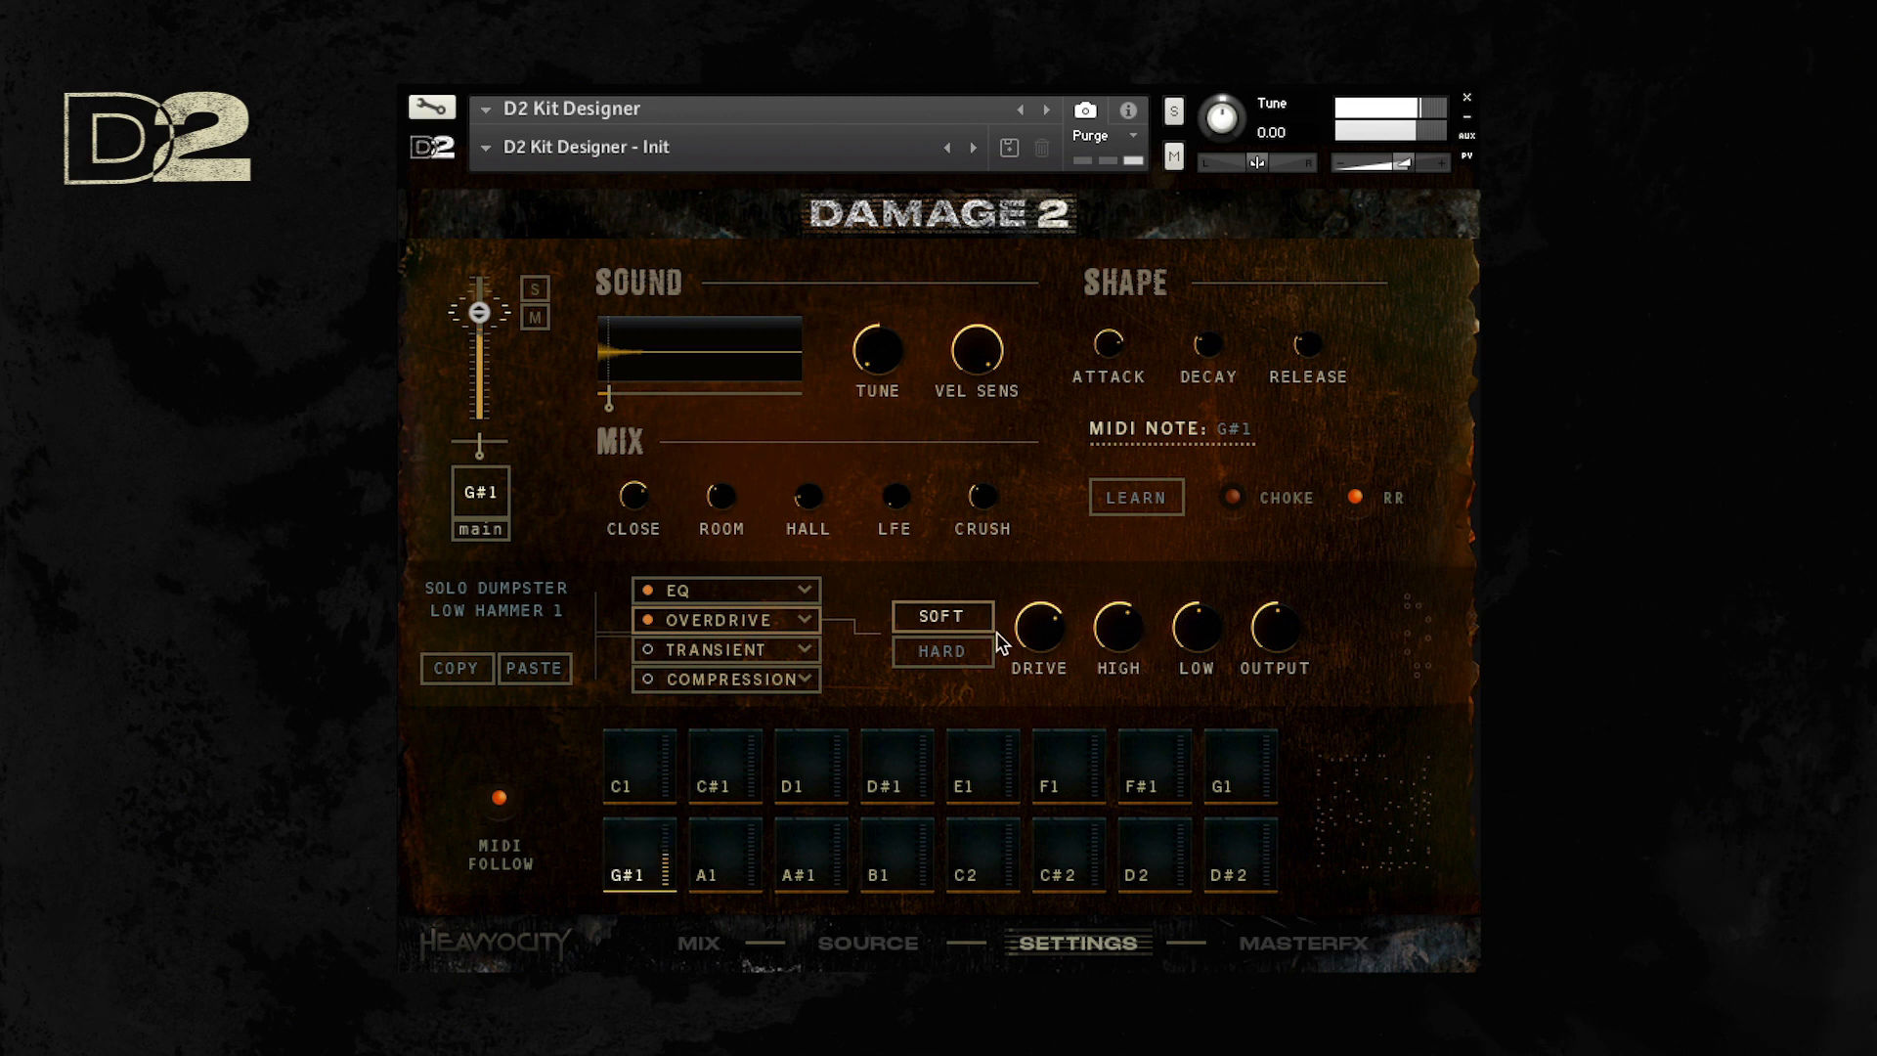
click(802, 652)
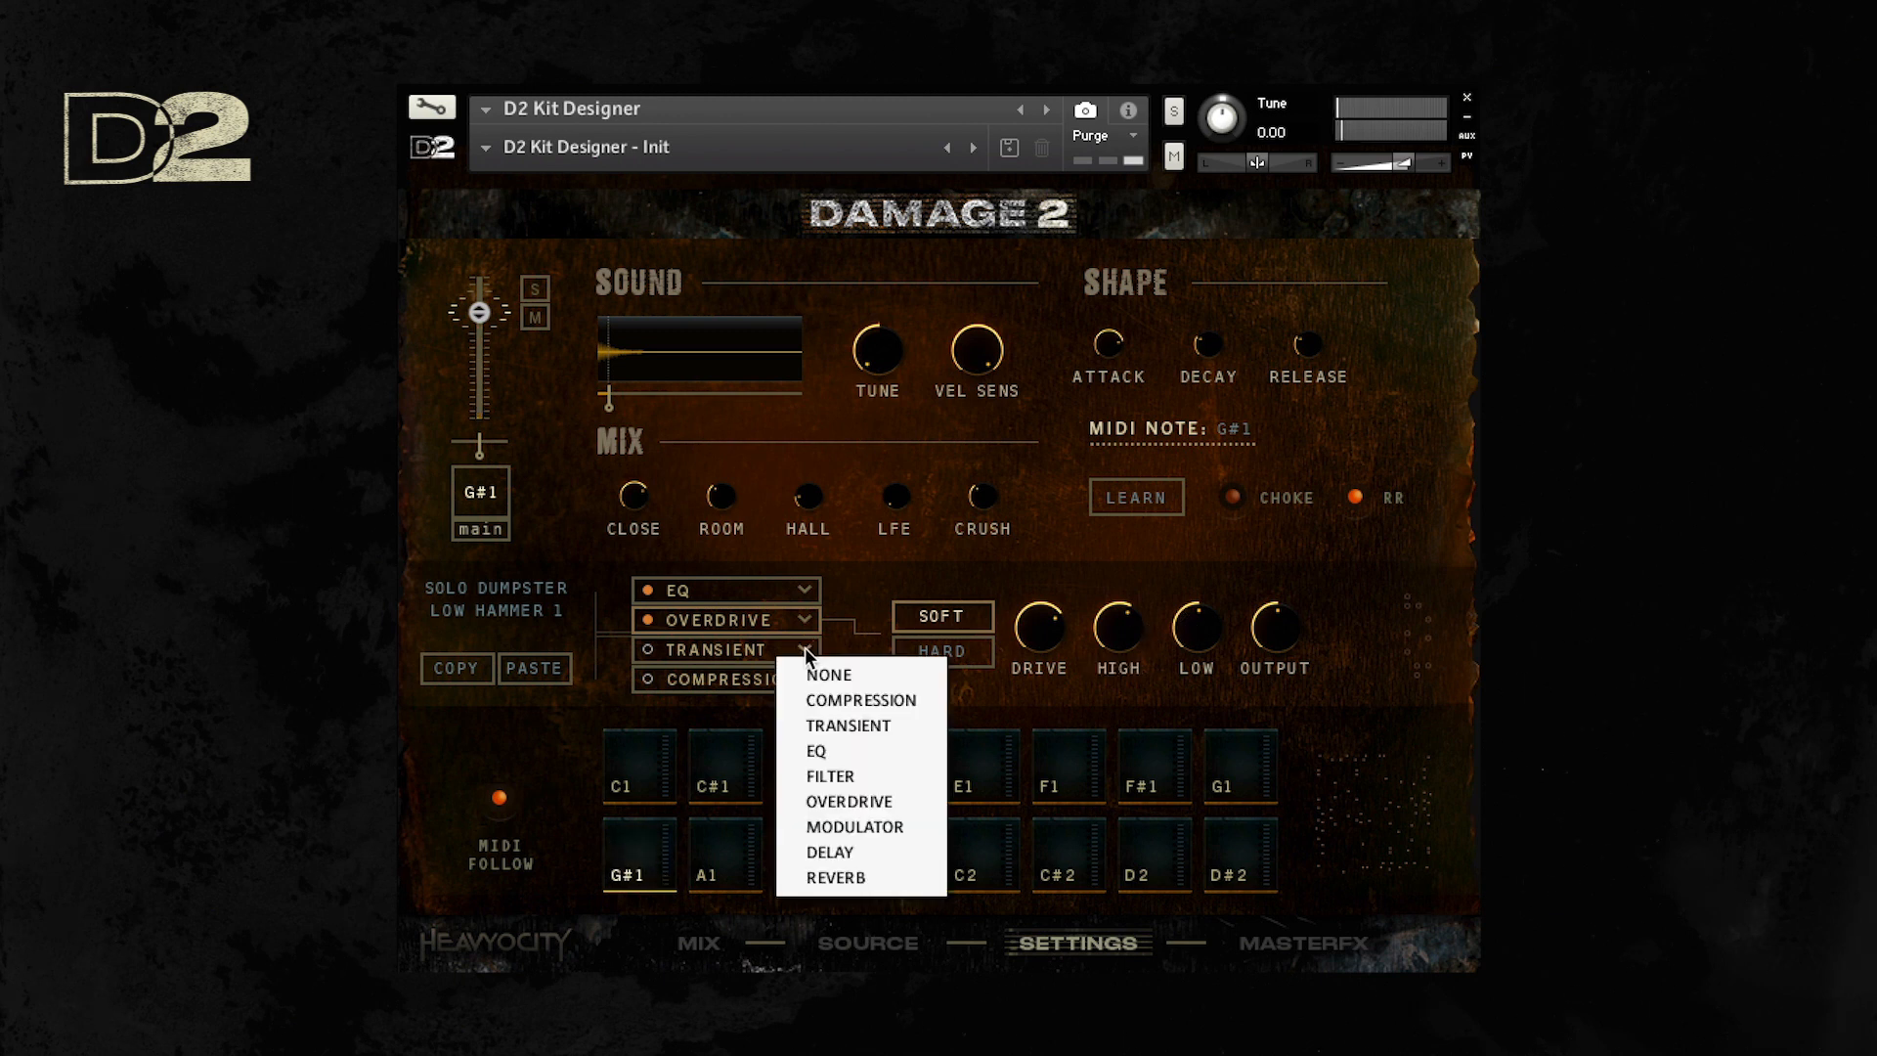
click(841, 853)
drag(1352, 636, 1351, 700)
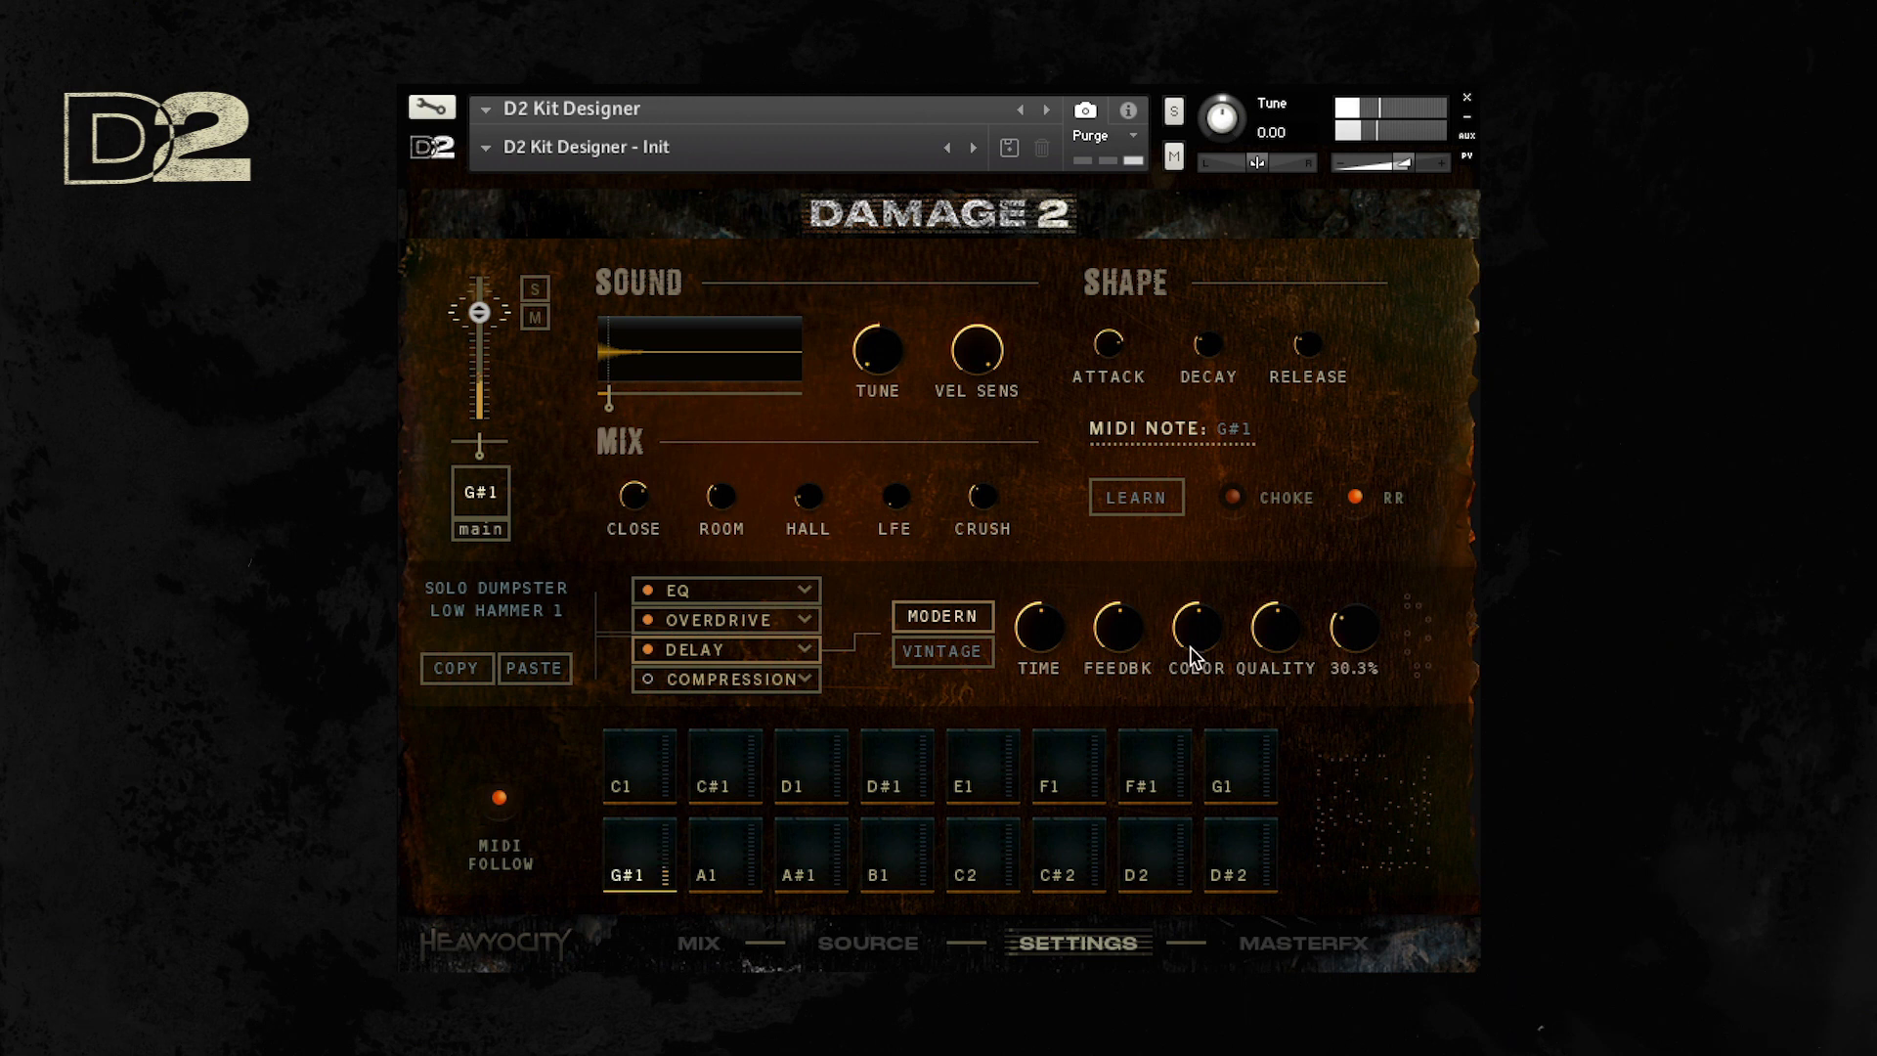
click(973, 655)
mouse_move(1109, 344)
mouse_down()
mouse_move(1110, 393)
mouse_move(1114, 357)
mouse_up()
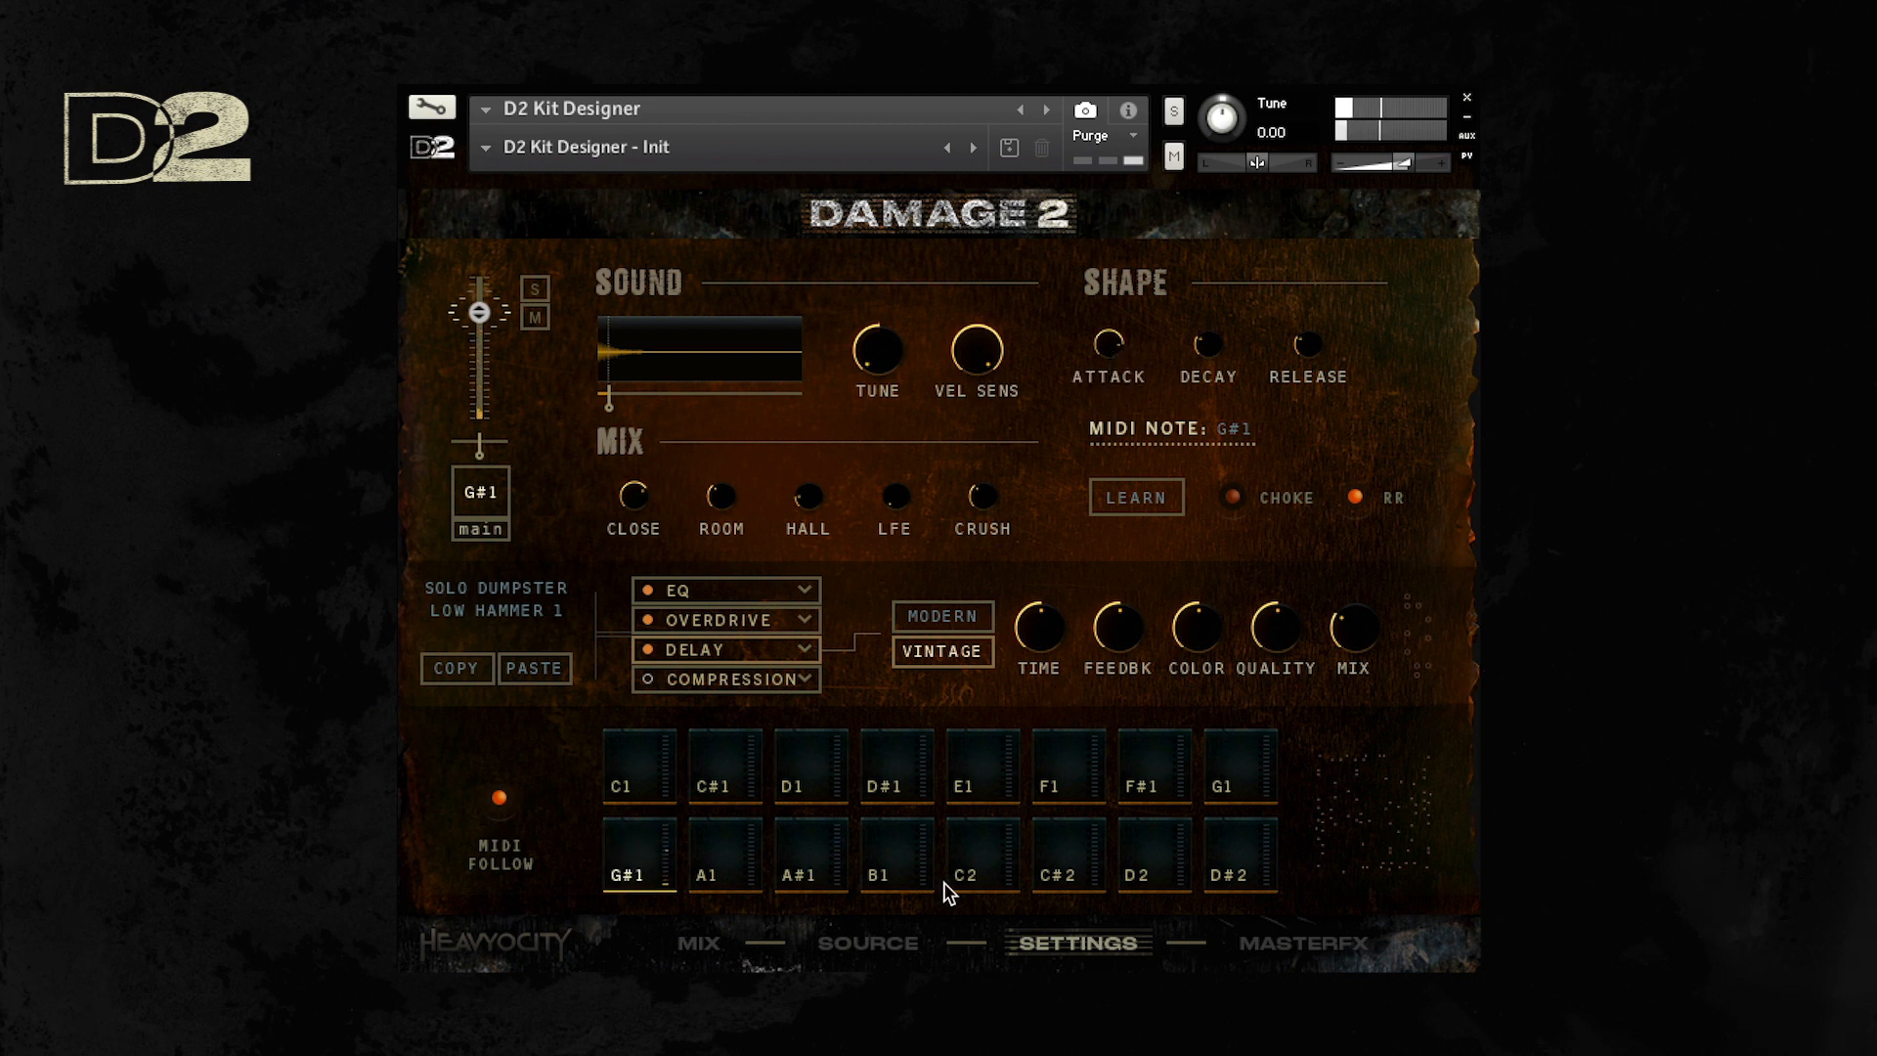
Step: Set the master Punish amount to about 59 and change its mode to Hurt Me Plenty
click(865, 948)
click(728, 943)
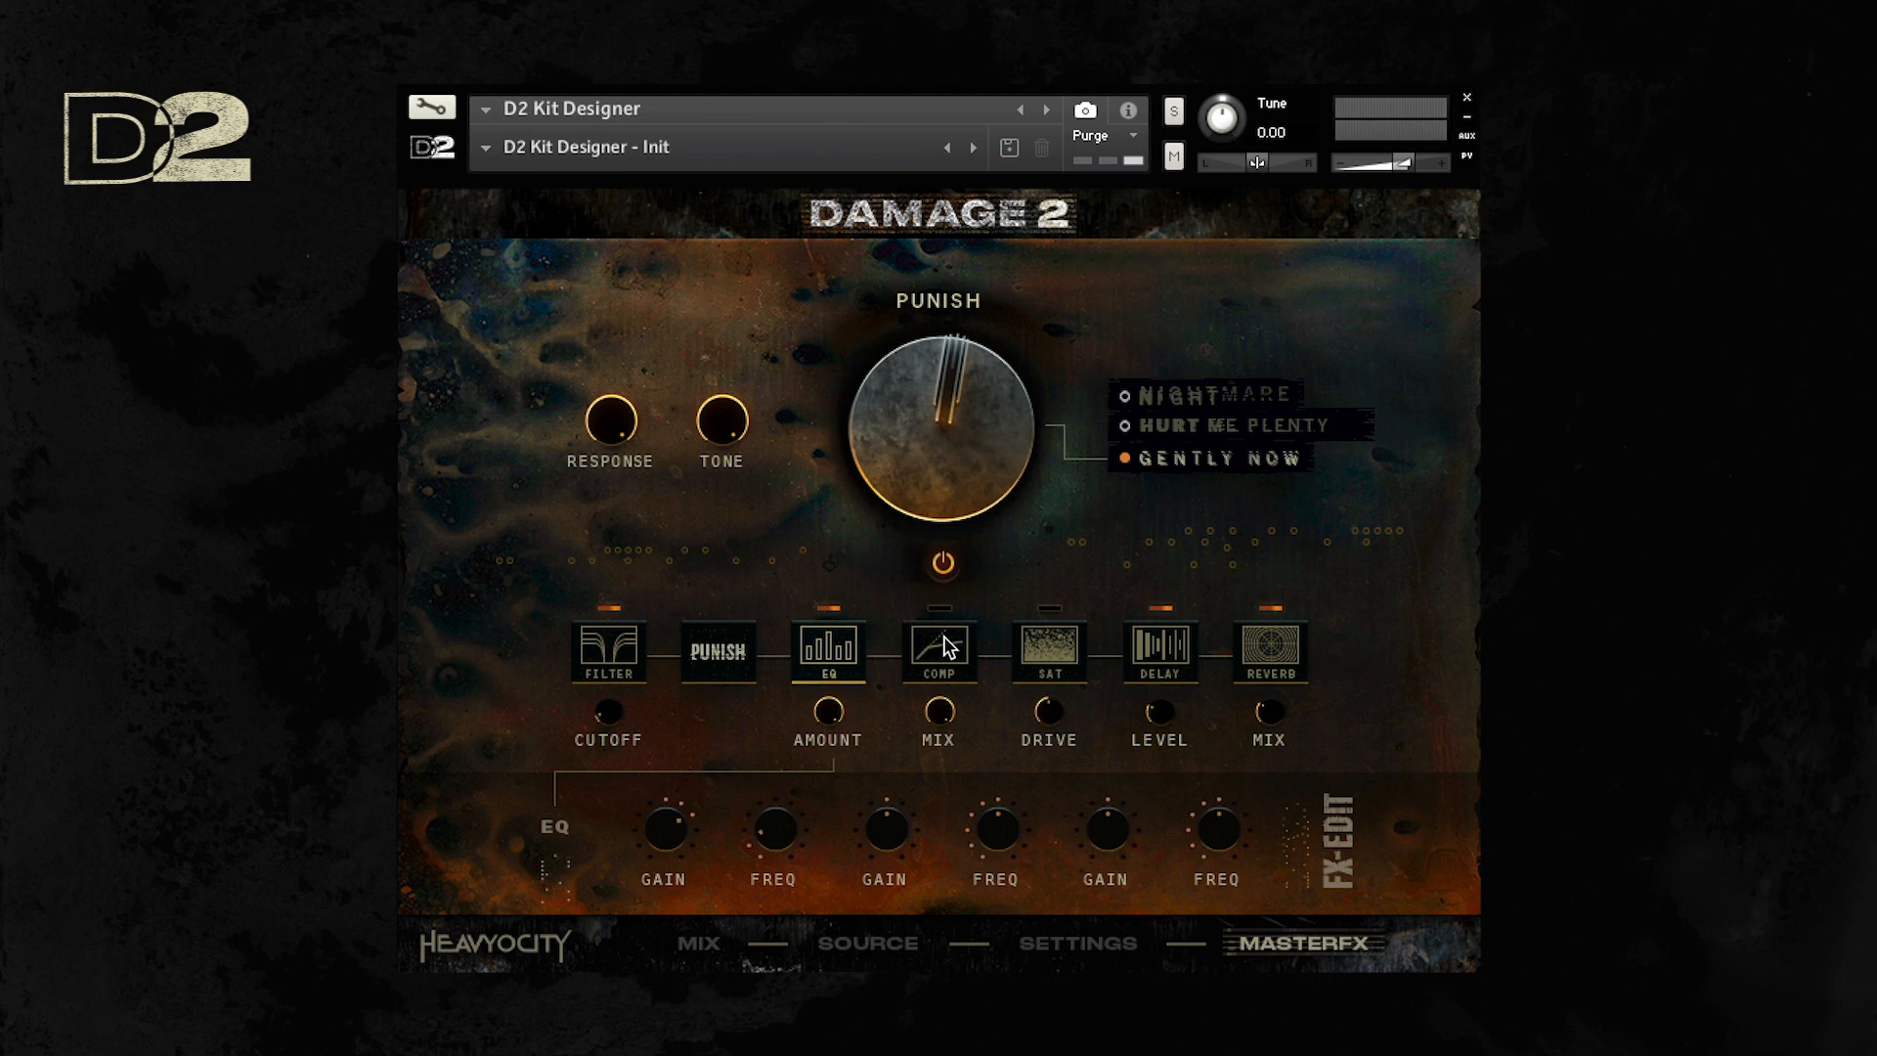
mouse_move(966, 452)
mouse_down()
mouse_move(975, 396)
mouse_move(963, 445)
mouse_up()
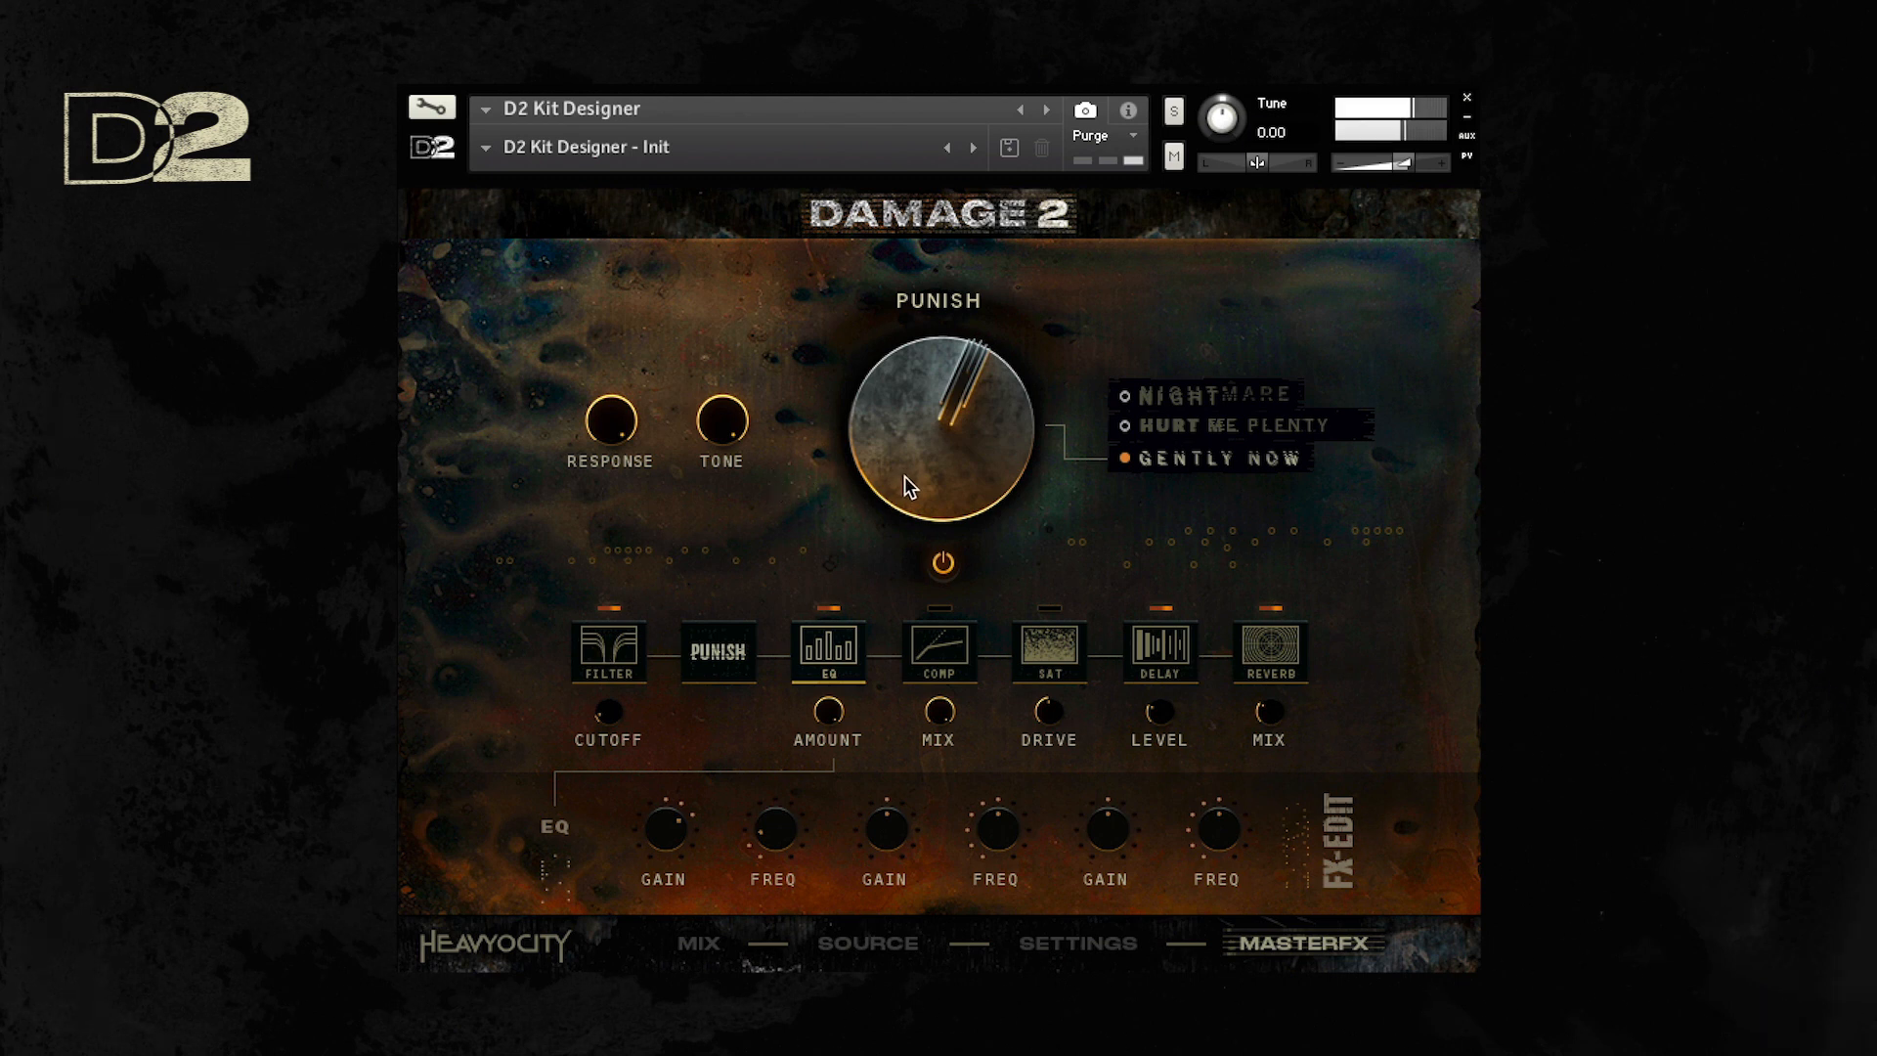
drag(959, 464, 1007, 440)
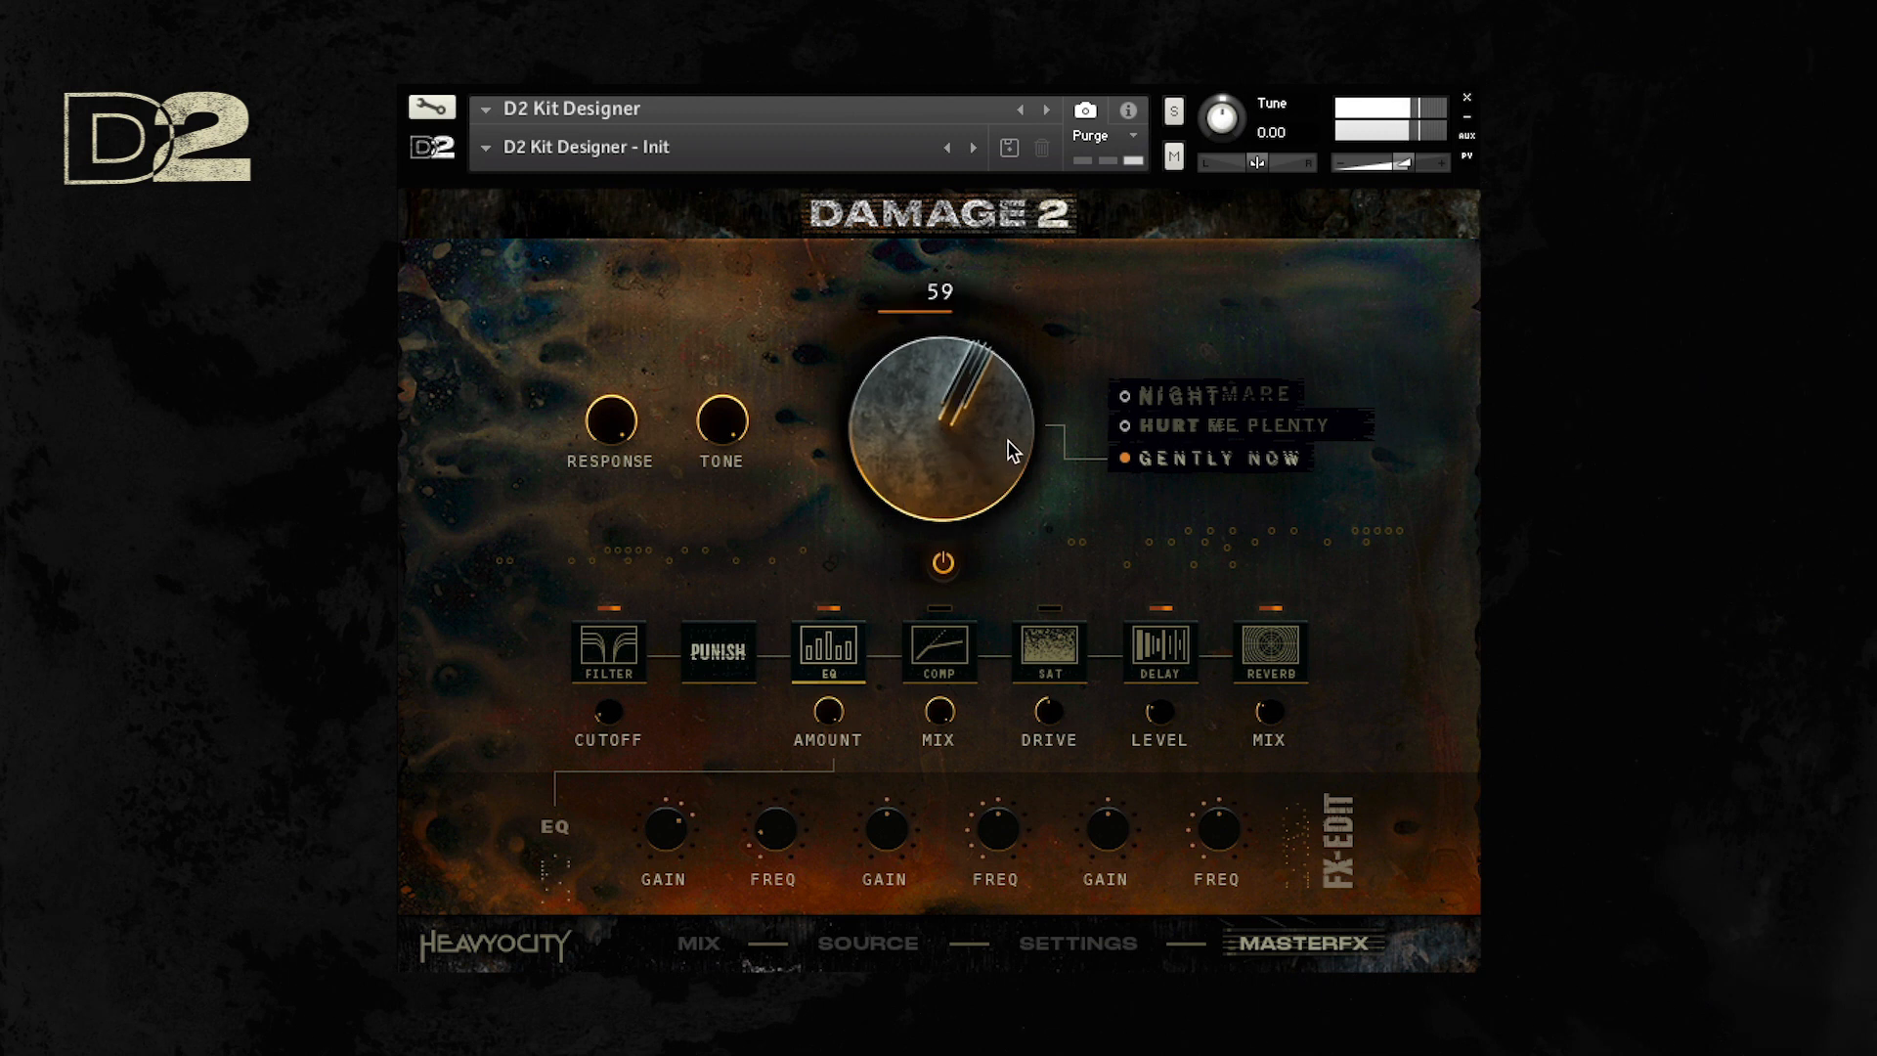
click(1198, 425)
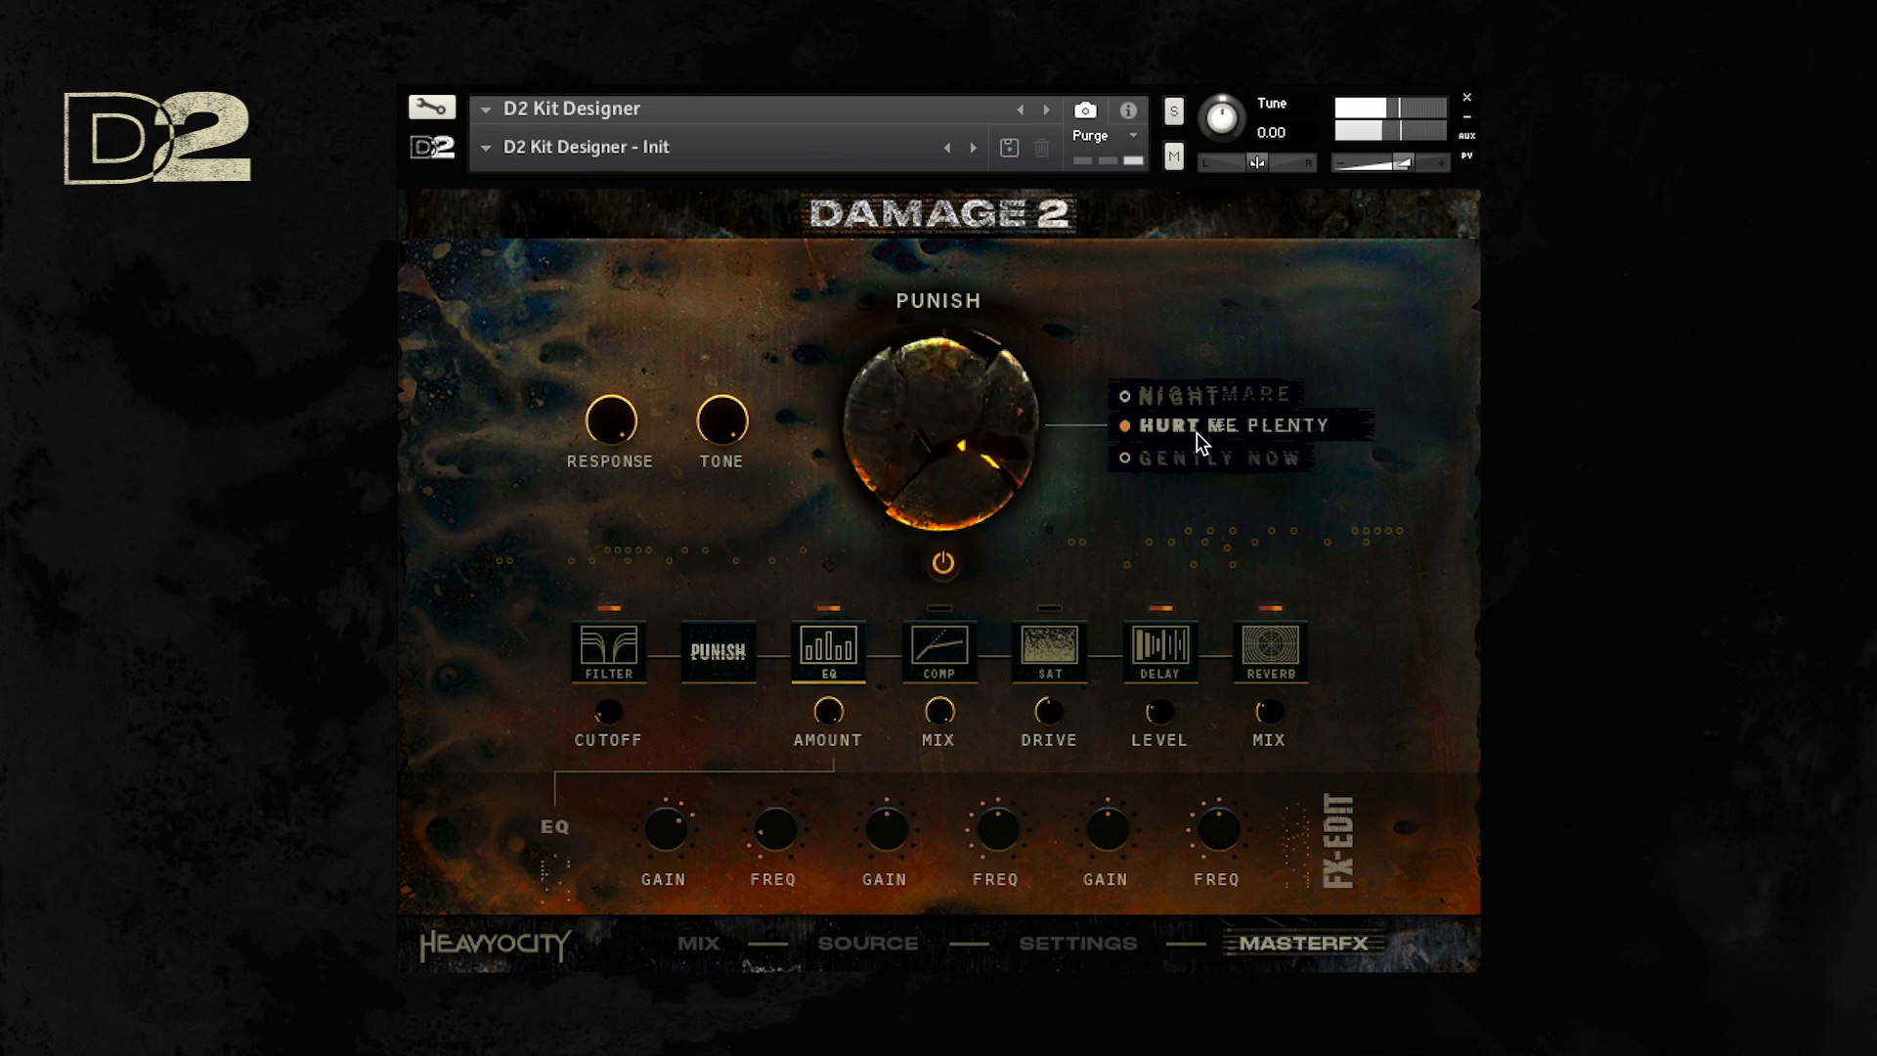